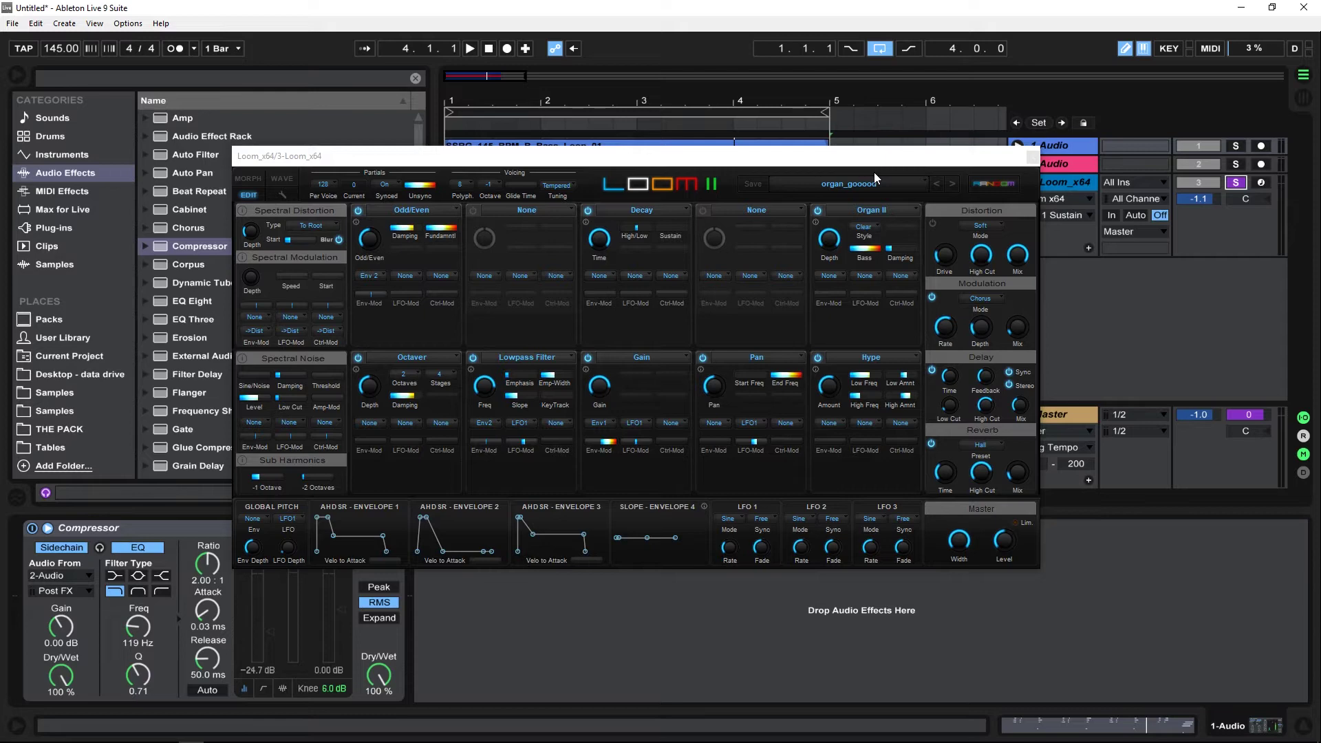
Play the loop and take the organ track out of solo to hear it with the bass and drums
{"action": "key", "text": "space"}
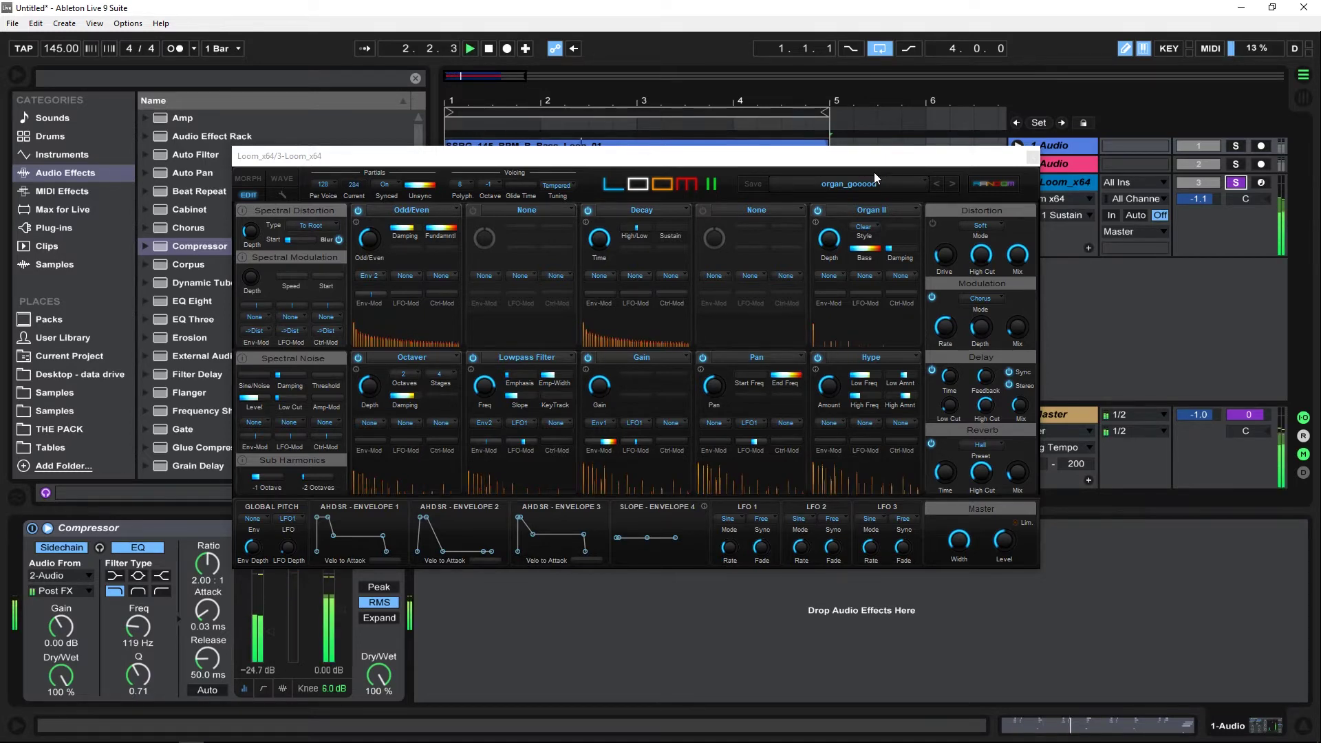
{"action": "left_click", "coordinate": [1236, 185]}
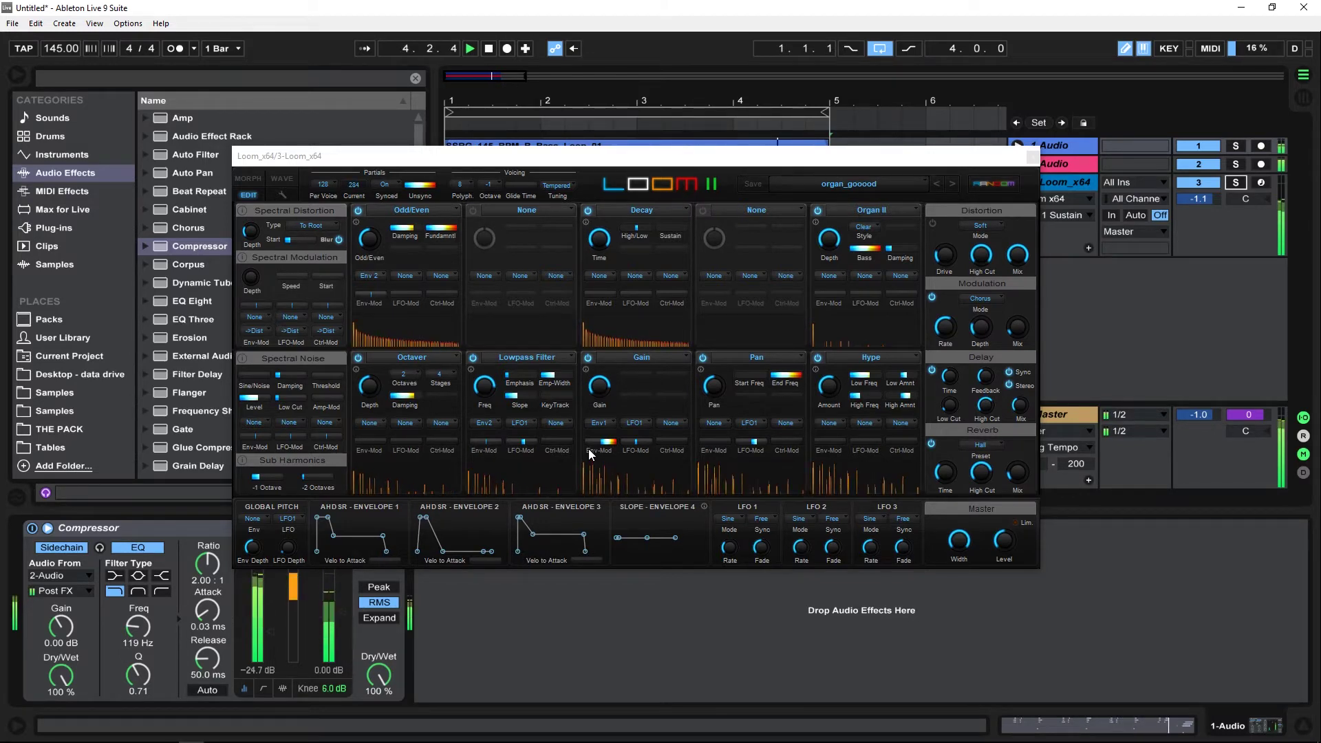
{"action": "key", "text": "space"}
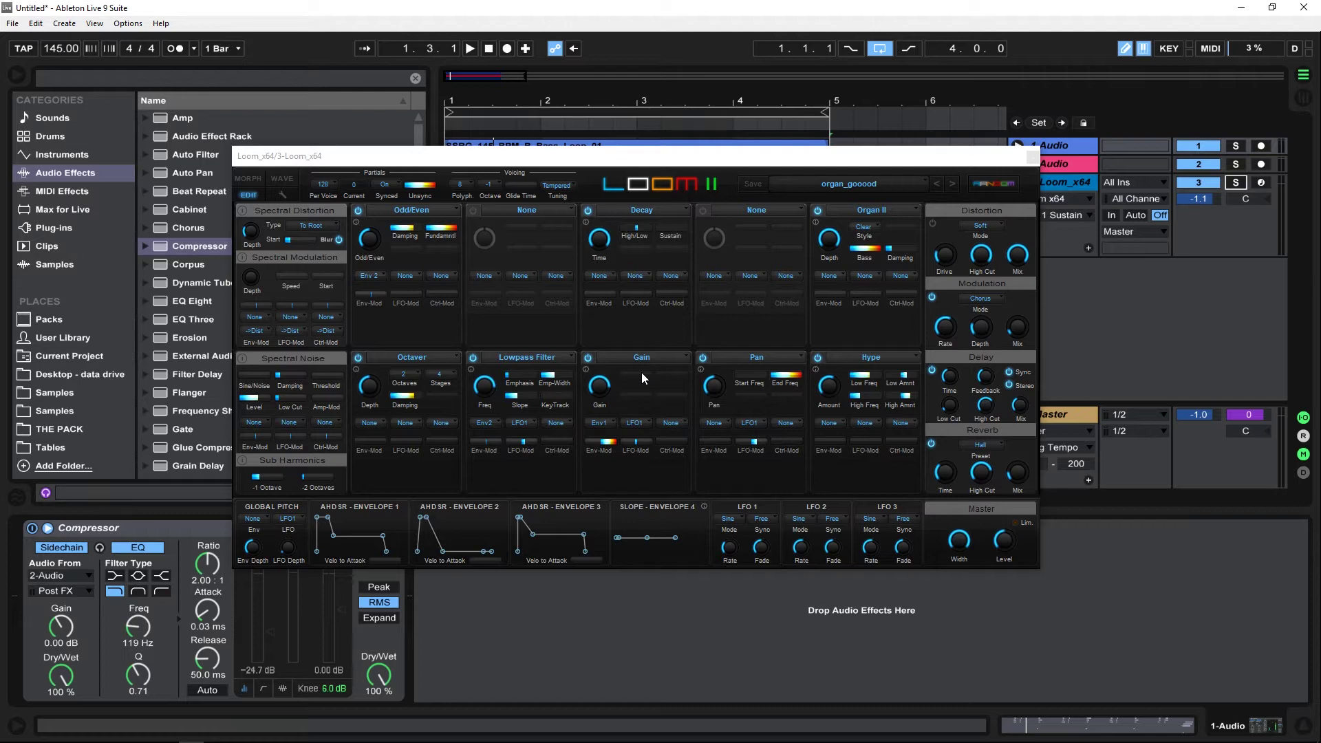
Duplicate the Loom_x64 organ track and group the bass, drum and original Loom tracks together
{"action": "left_click", "coordinate": [1067, 187]}
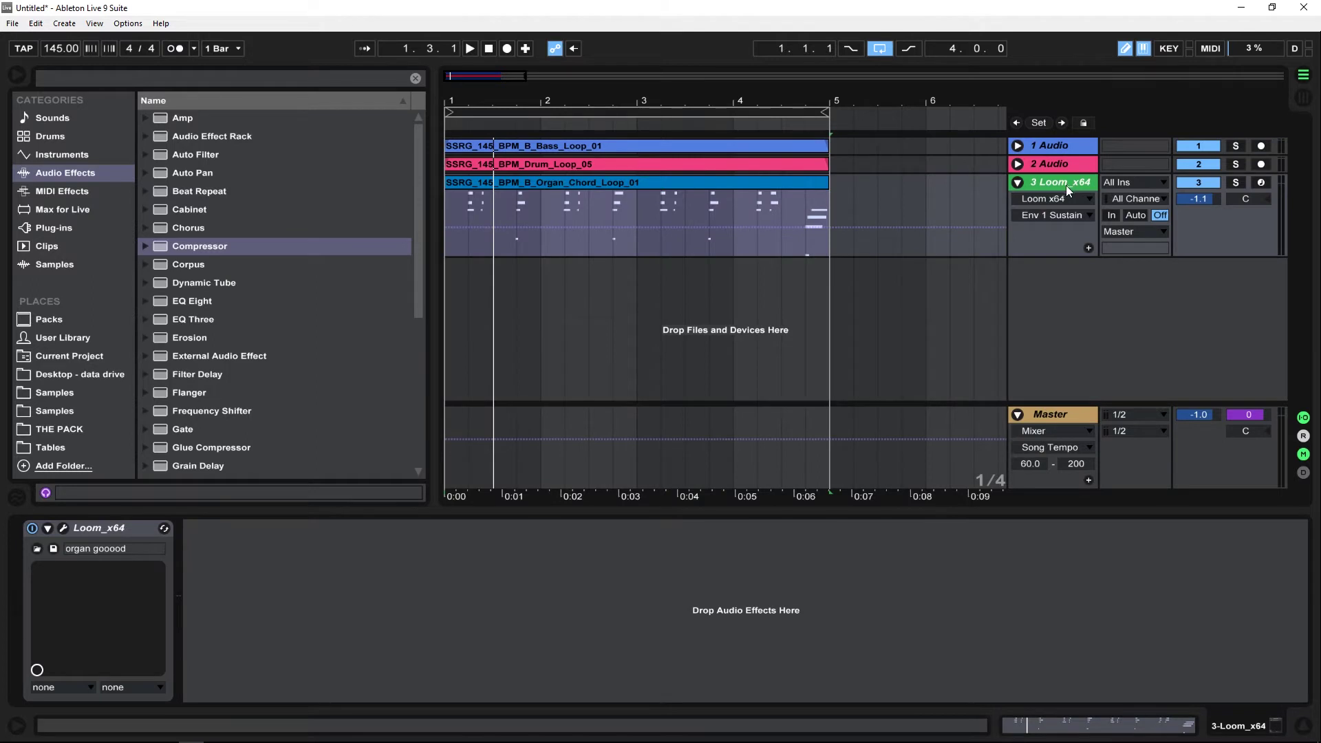
{"action": "key", "text": "ctrl+d"}
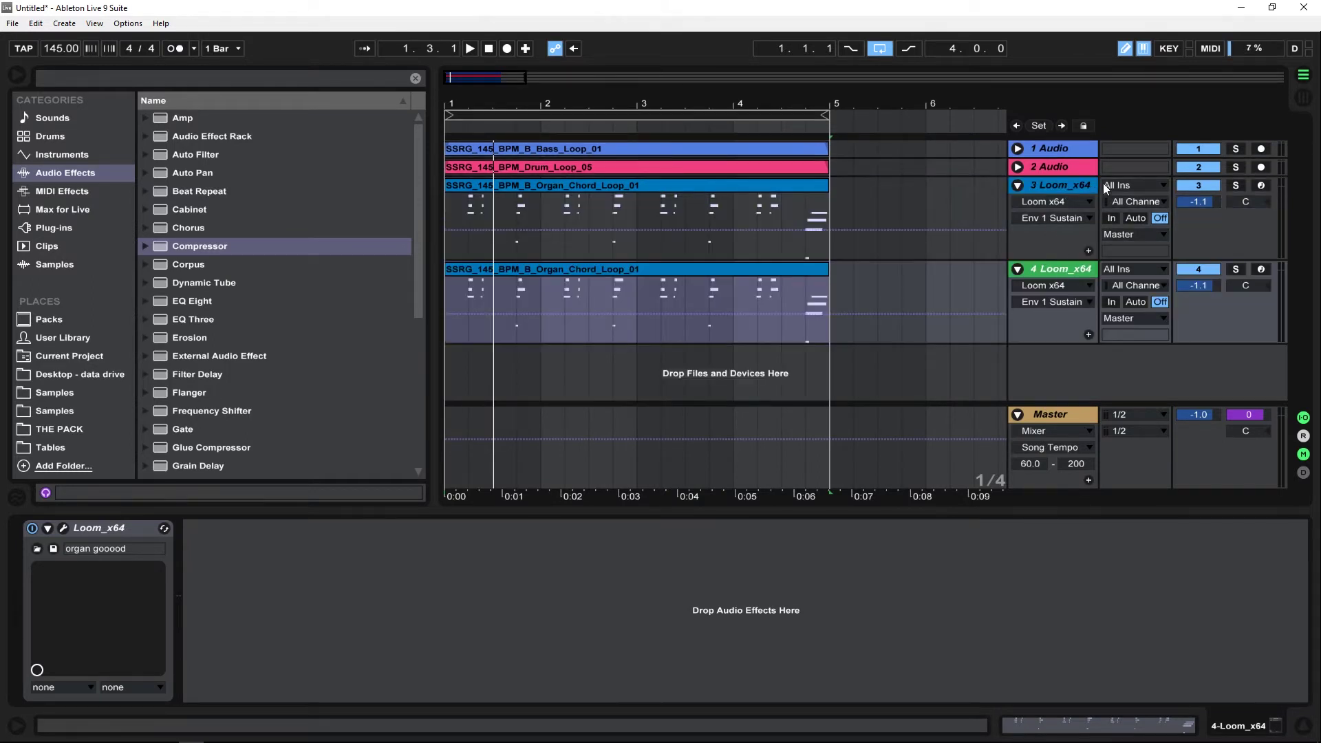
{"action": "left_click", "coordinate": [1073, 165]}
{"action": "key", "text": "Down"}
{"action": "left_click", "coordinate": [1062, 146], "text": "shift"}
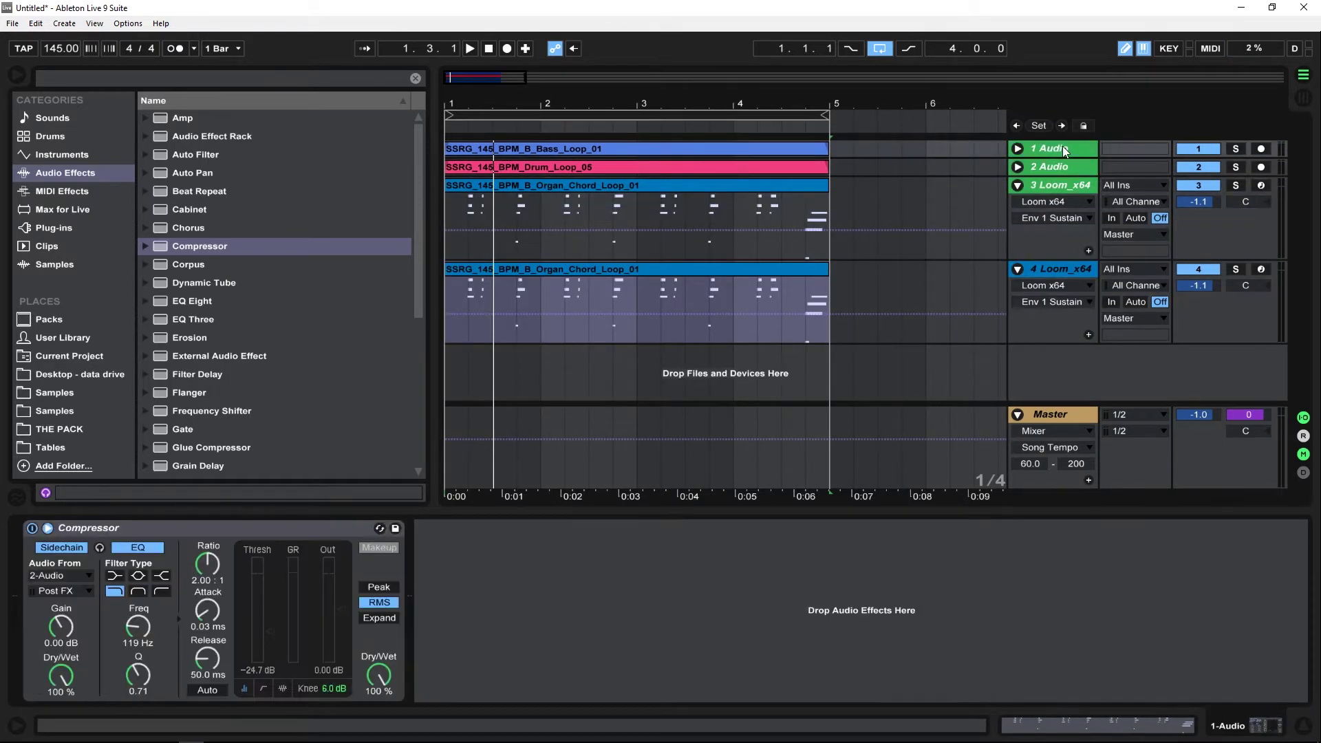
{"action": "right_click", "coordinate": [1062, 145]}
{"action": "left_click", "coordinate": [1095, 288]}
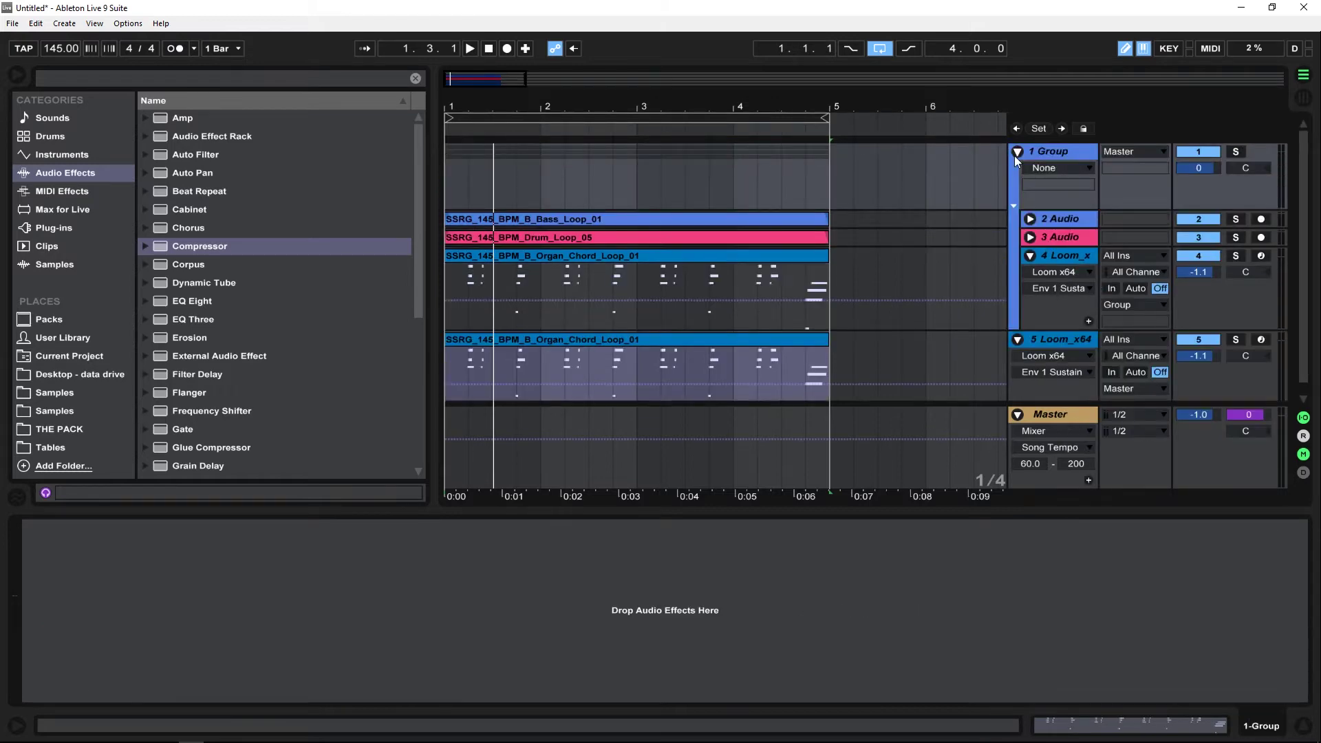
Mute the original Loom track inside the group and fold the group
{"action": "left_click", "coordinate": [1180, 256]}
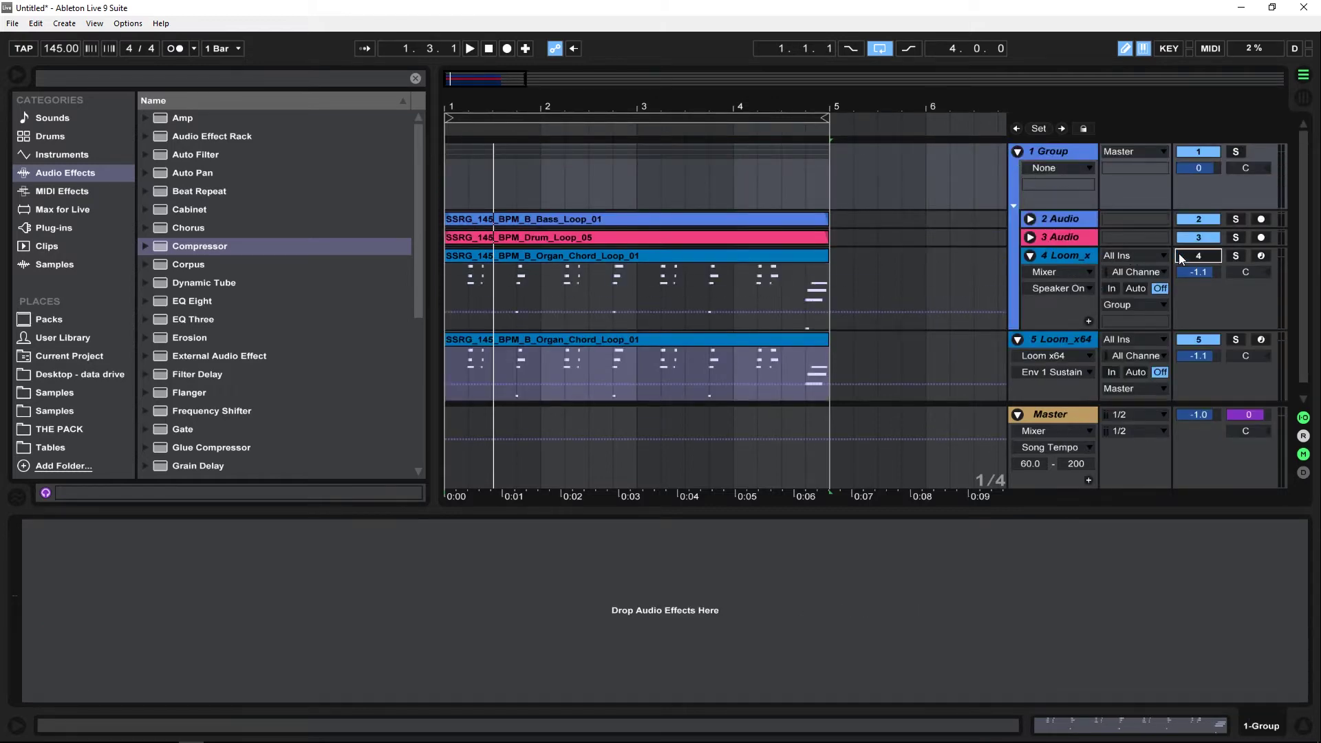
{"action": "left_click", "coordinate": [1089, 258]}
{"action": "left_click", "coordinate": [1017, 150]}
Load the Default preset in the Loom synth on the duplicated track
{"action": "left_click", "coordinate": [1037, 169]}
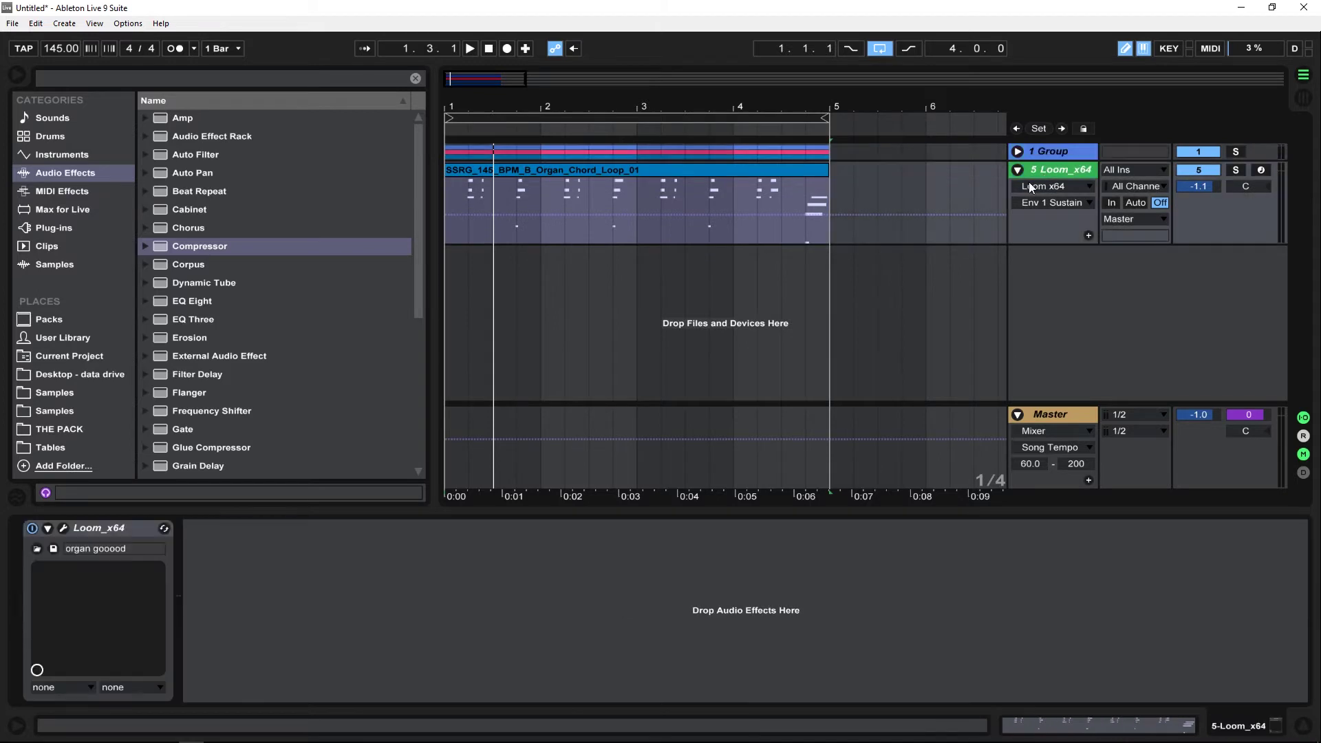
{"action": "left_click", "coordinate": [61, 527]}
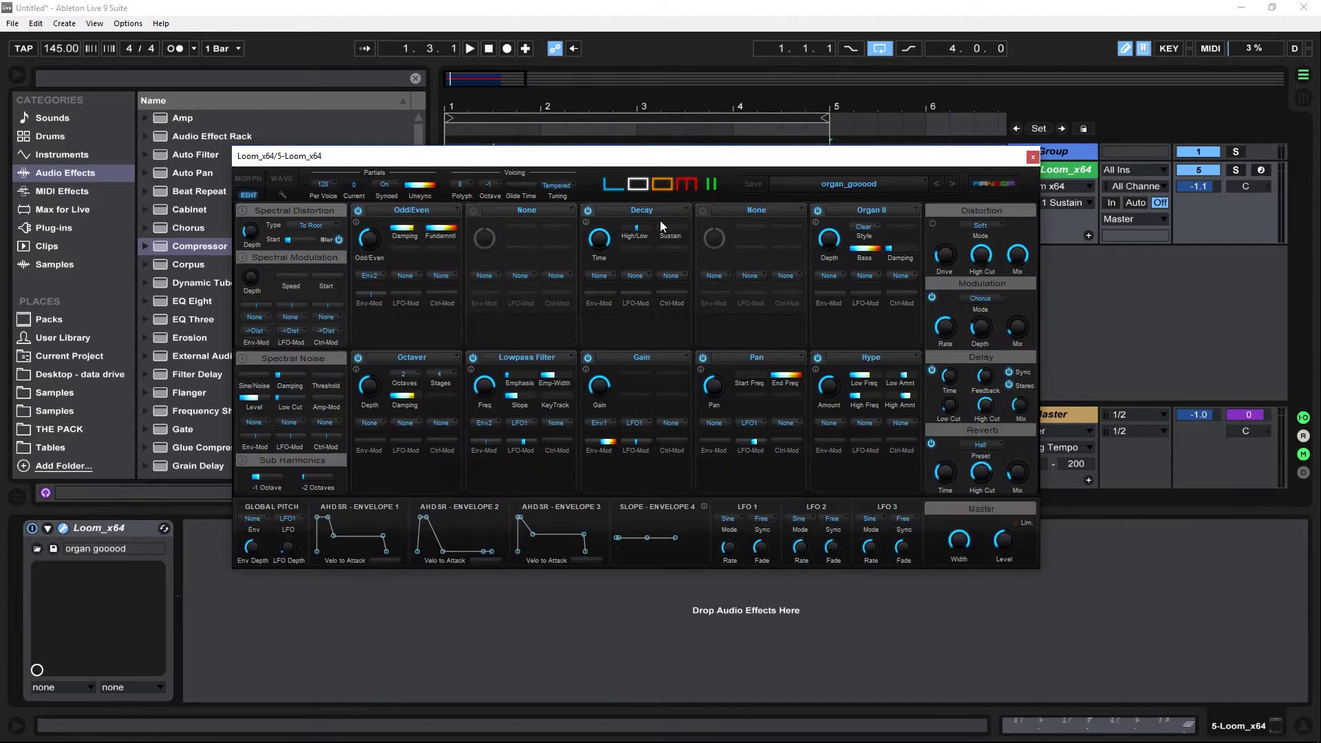
{"action": "left_click", "coordinate": [844, 185]}
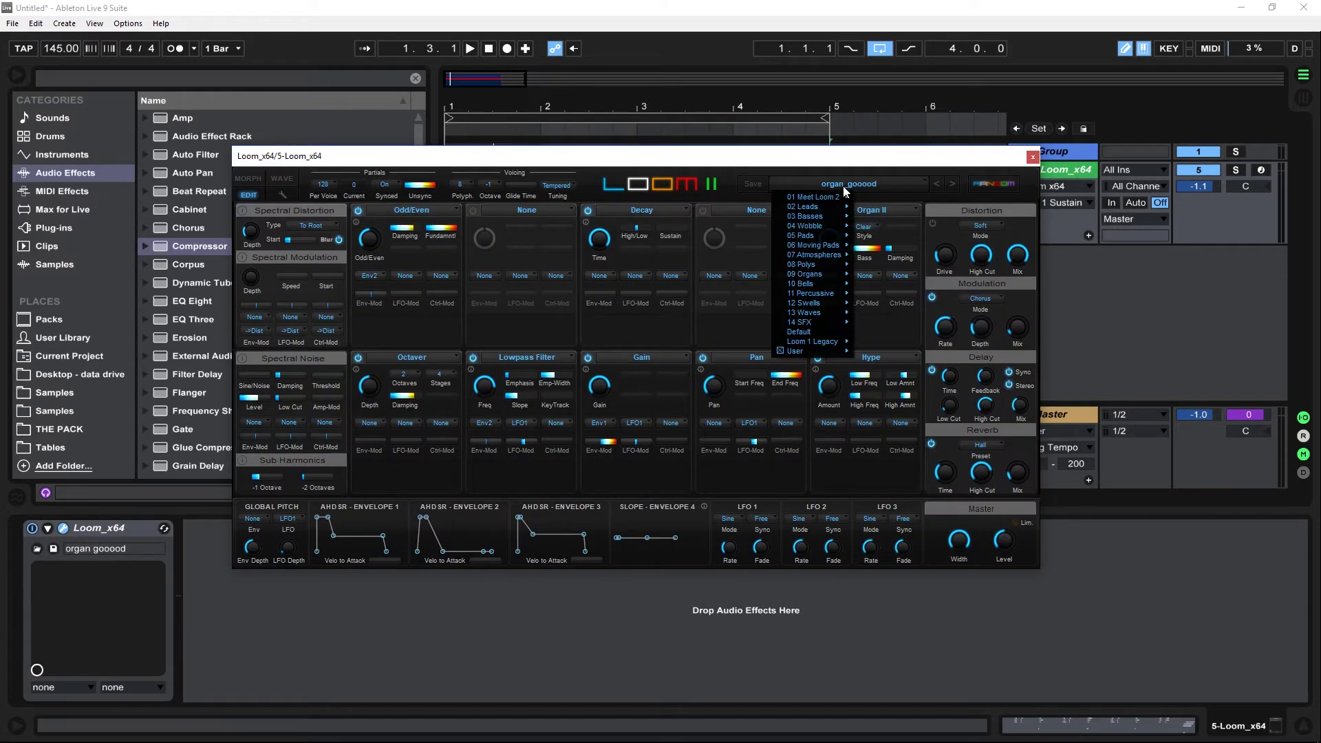
{"action": "left_click", "coordinate": [825, 332]}
Solo the duplicated Loom track and audition the Default patch with the loop
{"action": "key", "text": "space"}
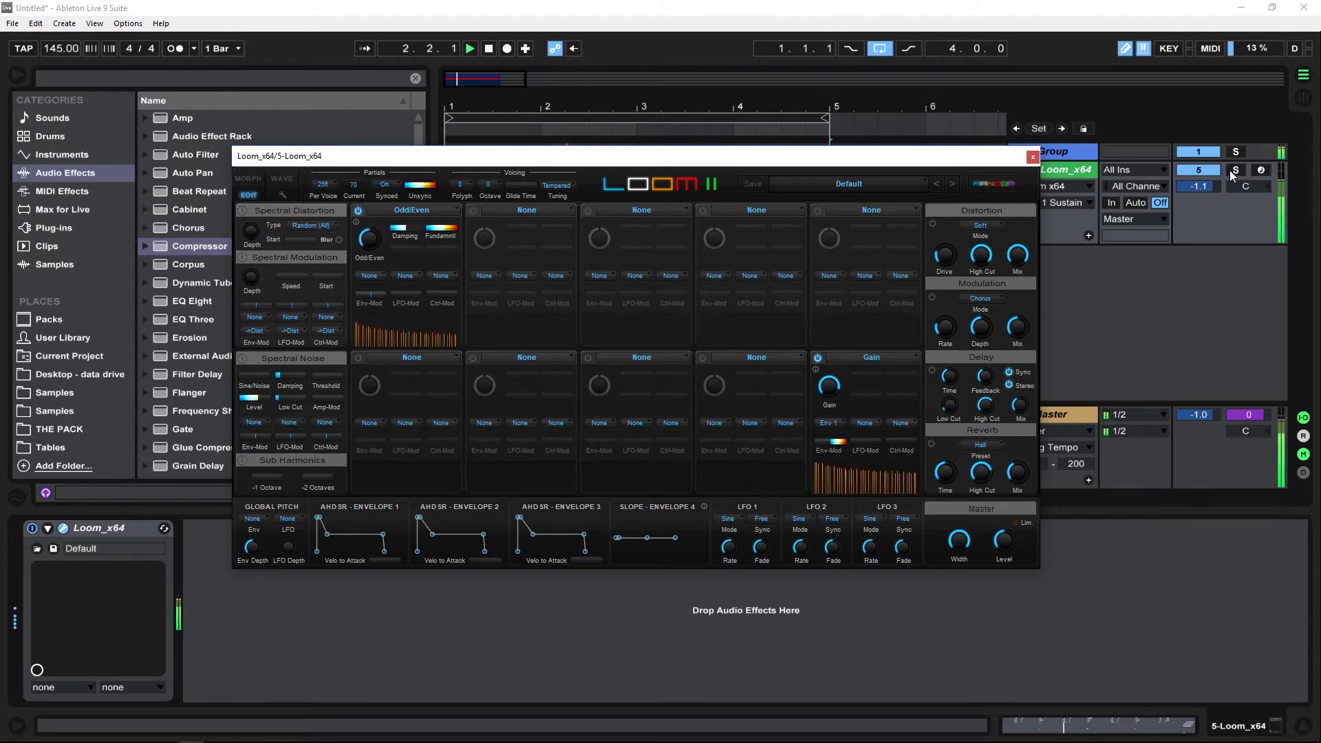
{"action": "left_click", "coordinate": [1233, 171]}
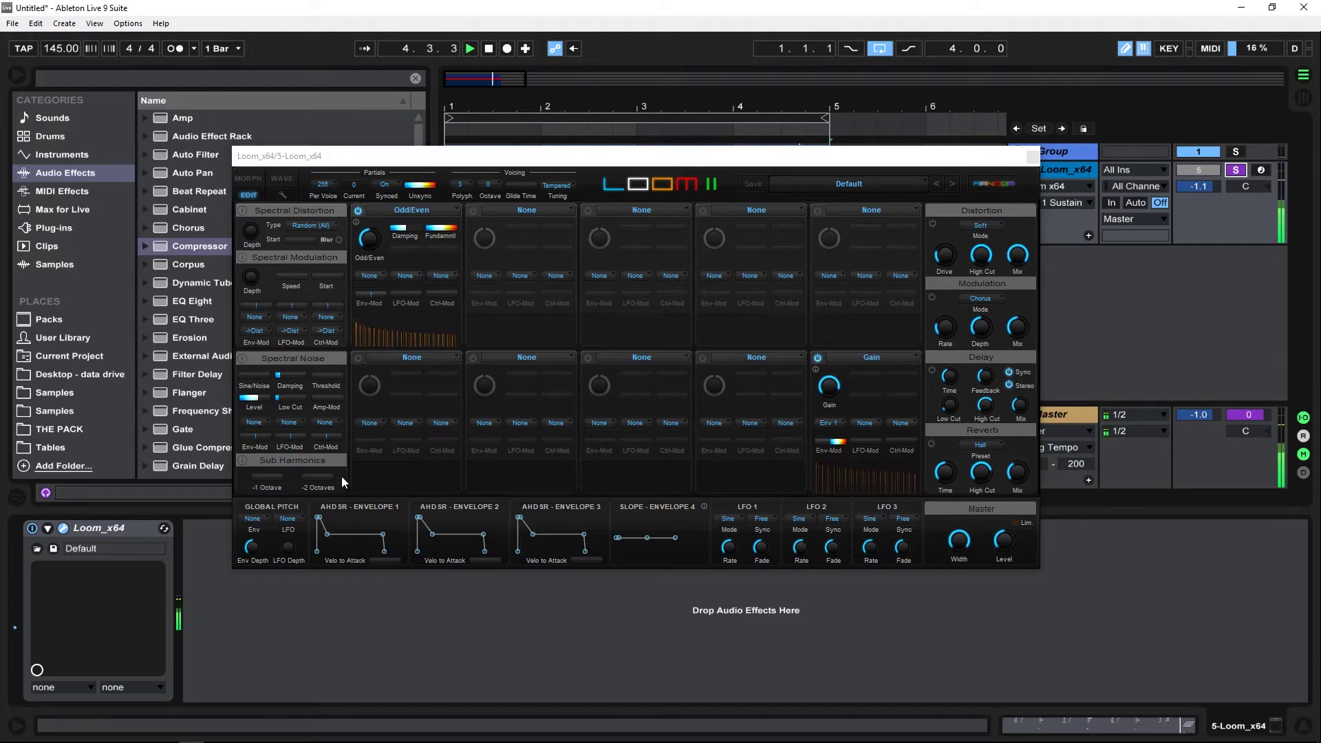
{"action": "key", "text": "space"}
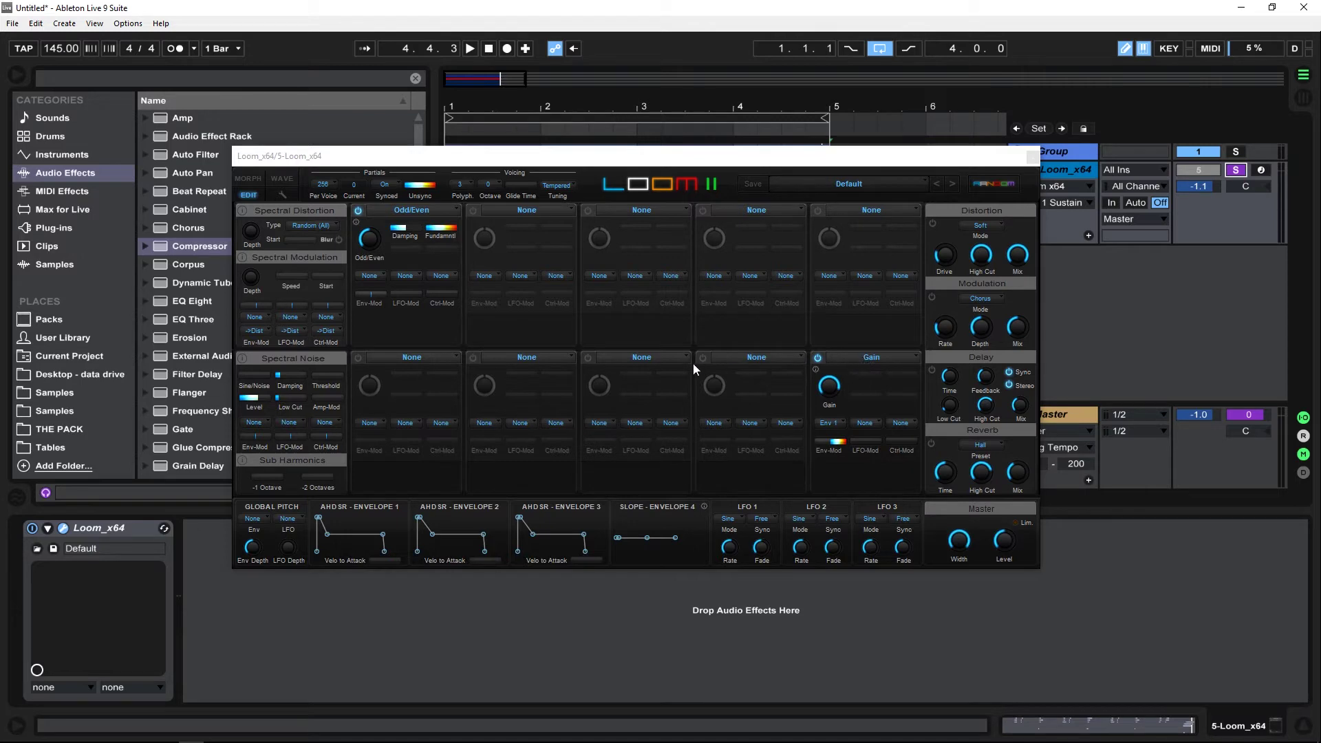
Load a Gain module into the middle slot of Loom's lower module row
{"action": "left_click", "coordinate": [646, 357]}
{"action": "mouse_move", "coordinate": [617, 377]}
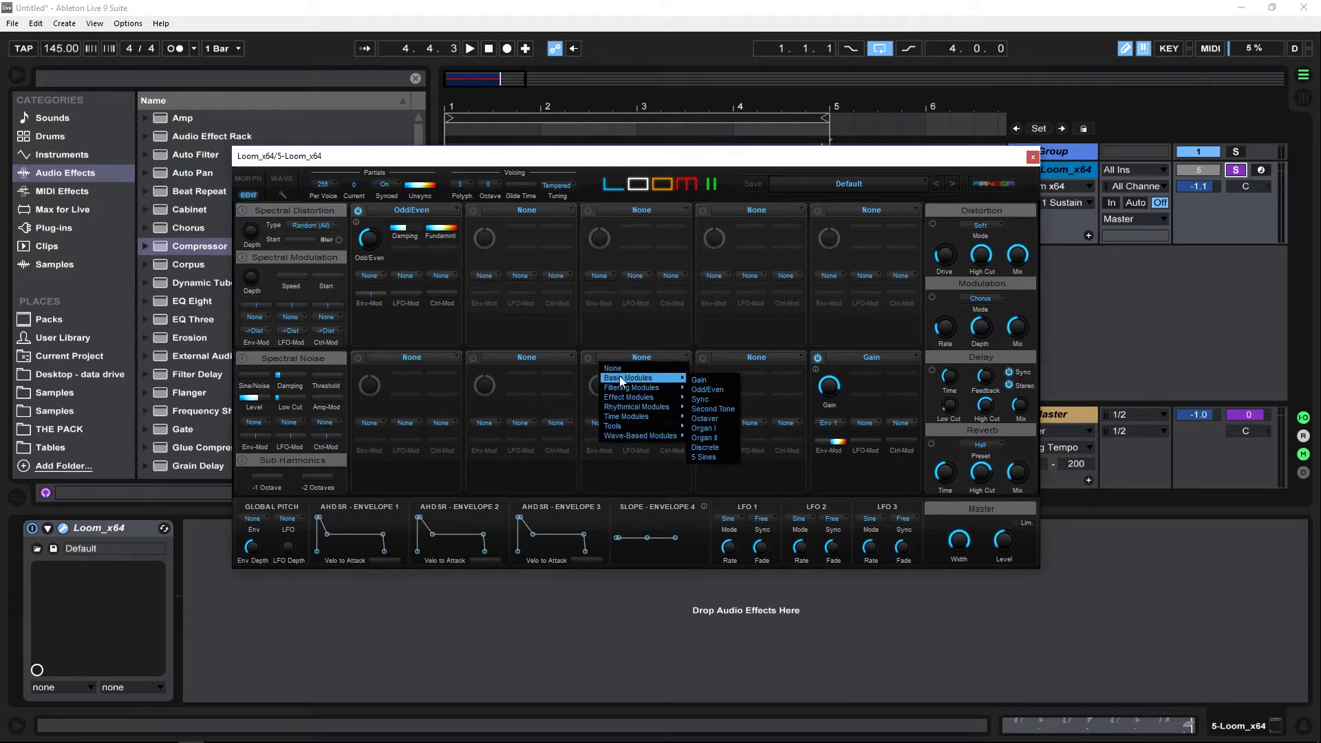
{"action": "left_click", "coordinate": [707, 380]}
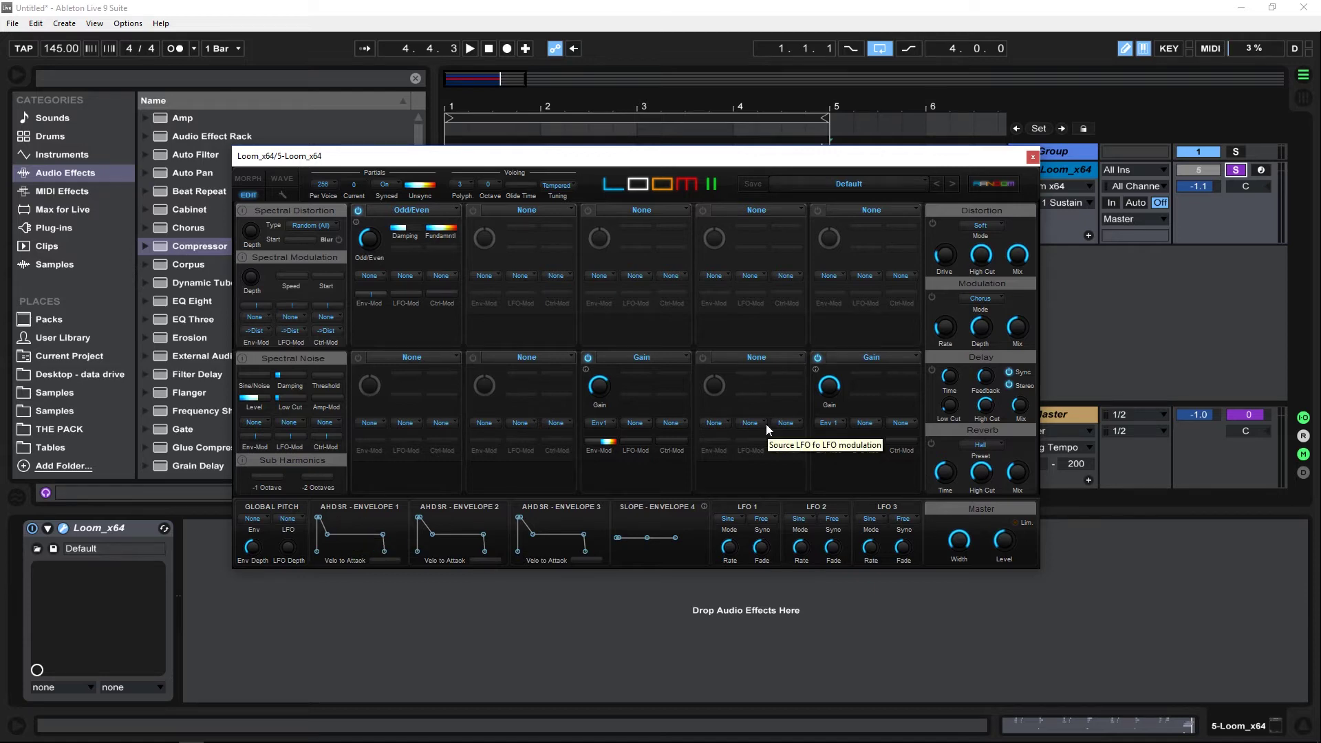
Replace the Gain module in the last slot of the lower row with the Hype filtering module
{"action": "left_click", "coordinate": [857, 358]}
{"action": "mouse_move", "coordinate": [894, 378]}
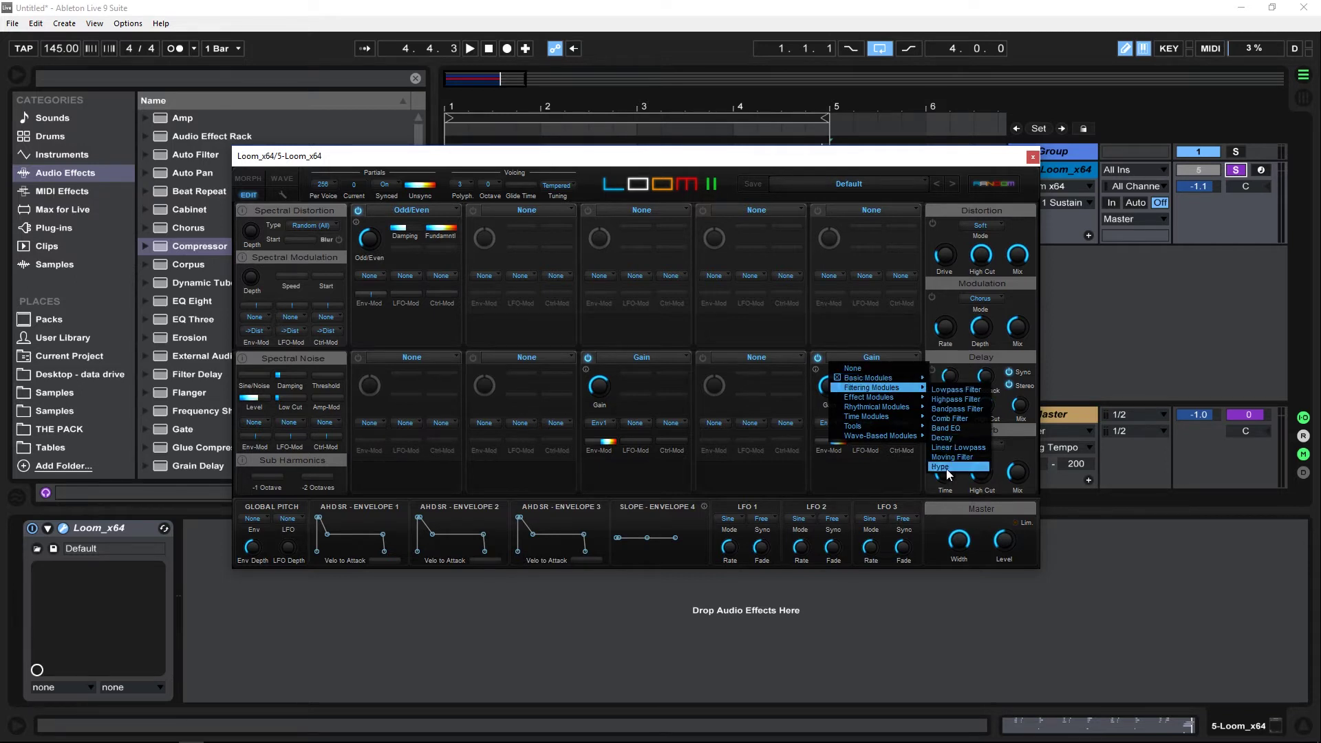
{"action": "left_click", "coordinate": [947, 468]}
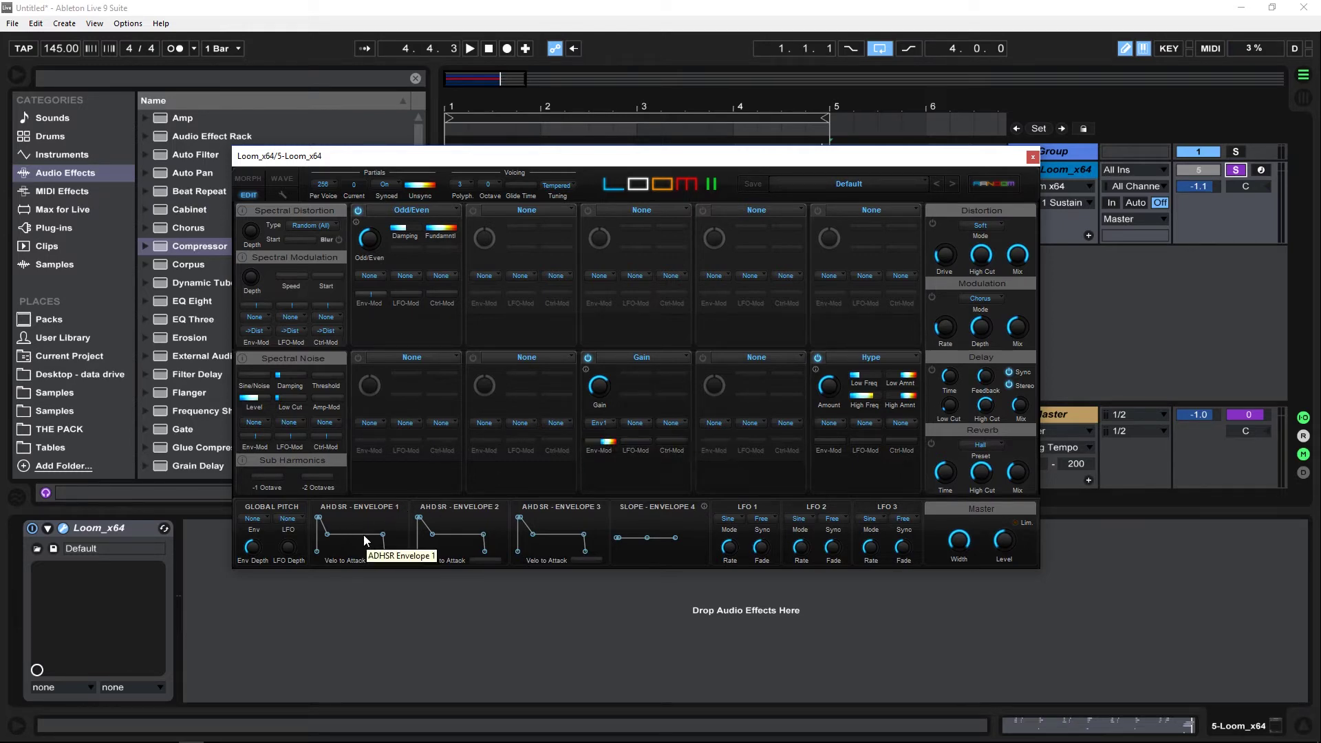
Set Envelope 1's hold to about 71 ms and raise its sustain level, auditioning the loop
{"action": "left_click", "coordinate": [319, 521]}
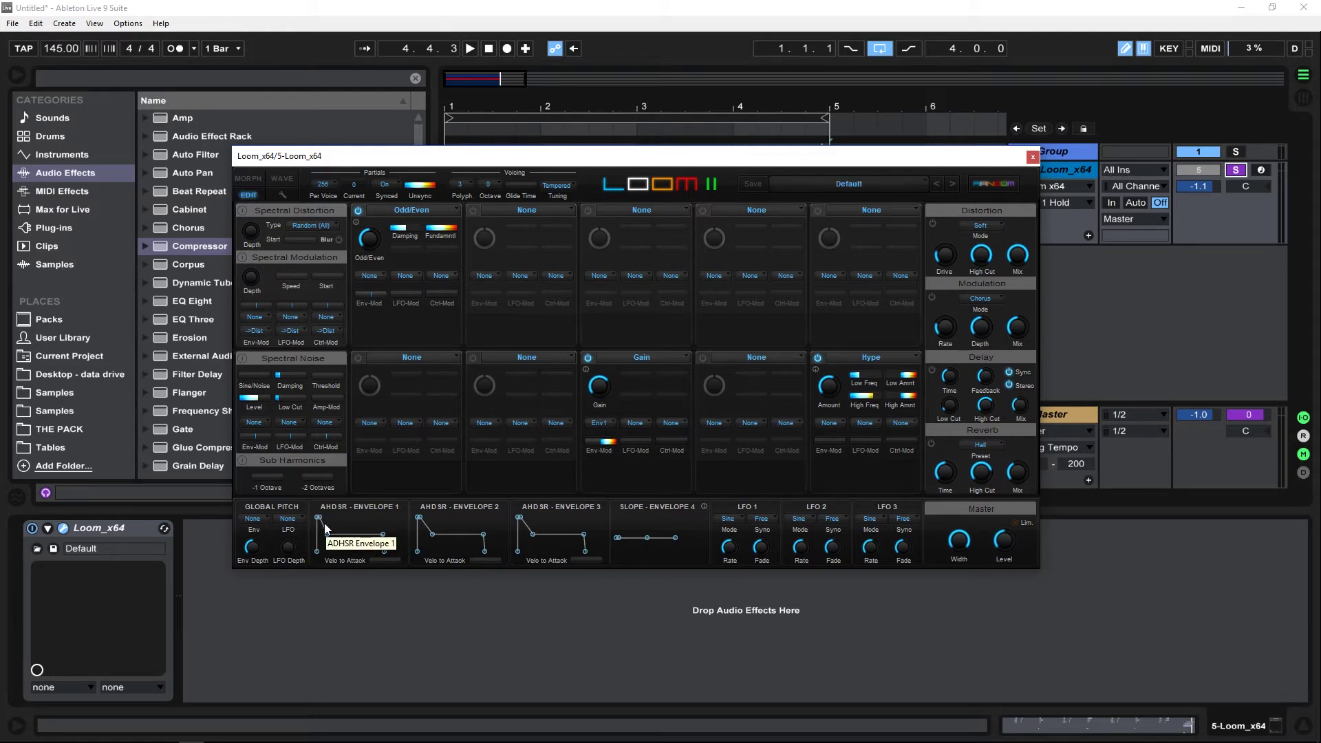
{"action": "mouse_move", "coordinate": [319, 518]}
{"action": "left_mouse_down"}
{"action": "mouse_move", "coordinate": [395, 549]}
{"action": "mouse_move", "coordinate": [329, 517]}
{"action": "left_mouse_up"}
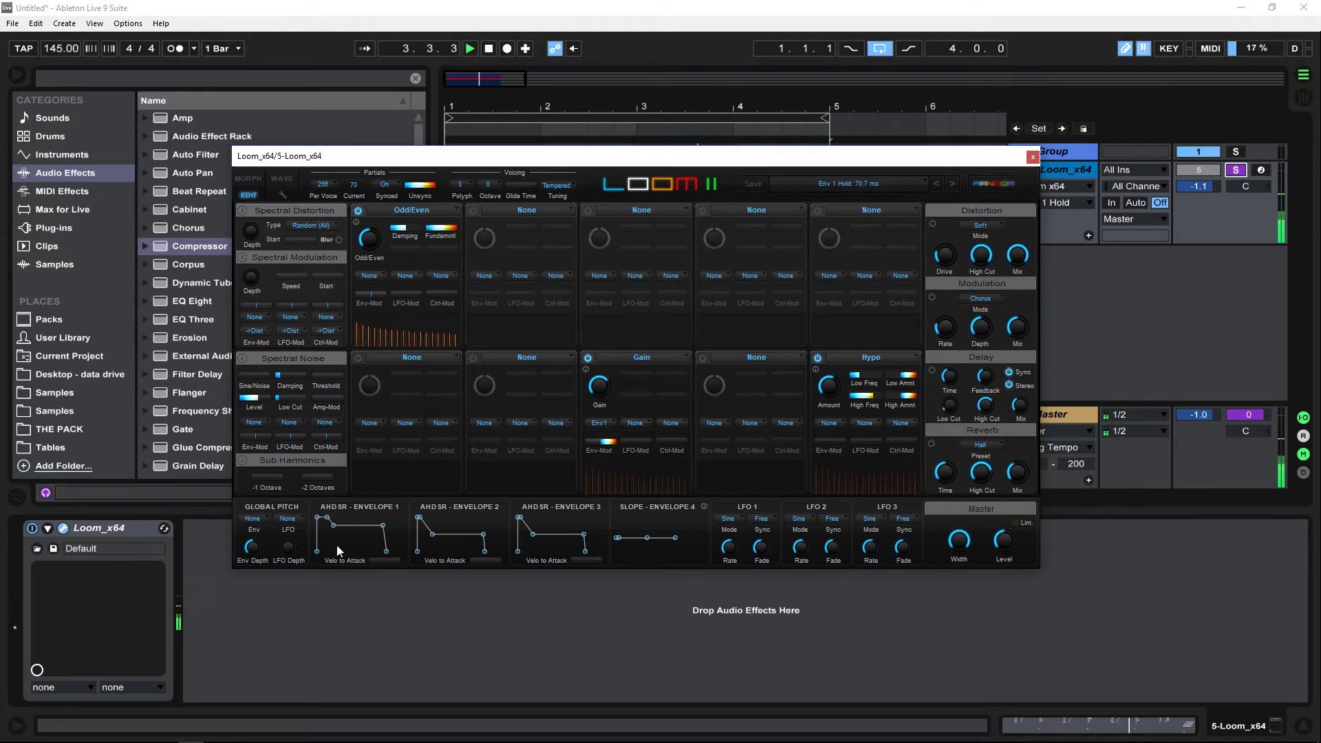
{"action": "key", "text": "space"}
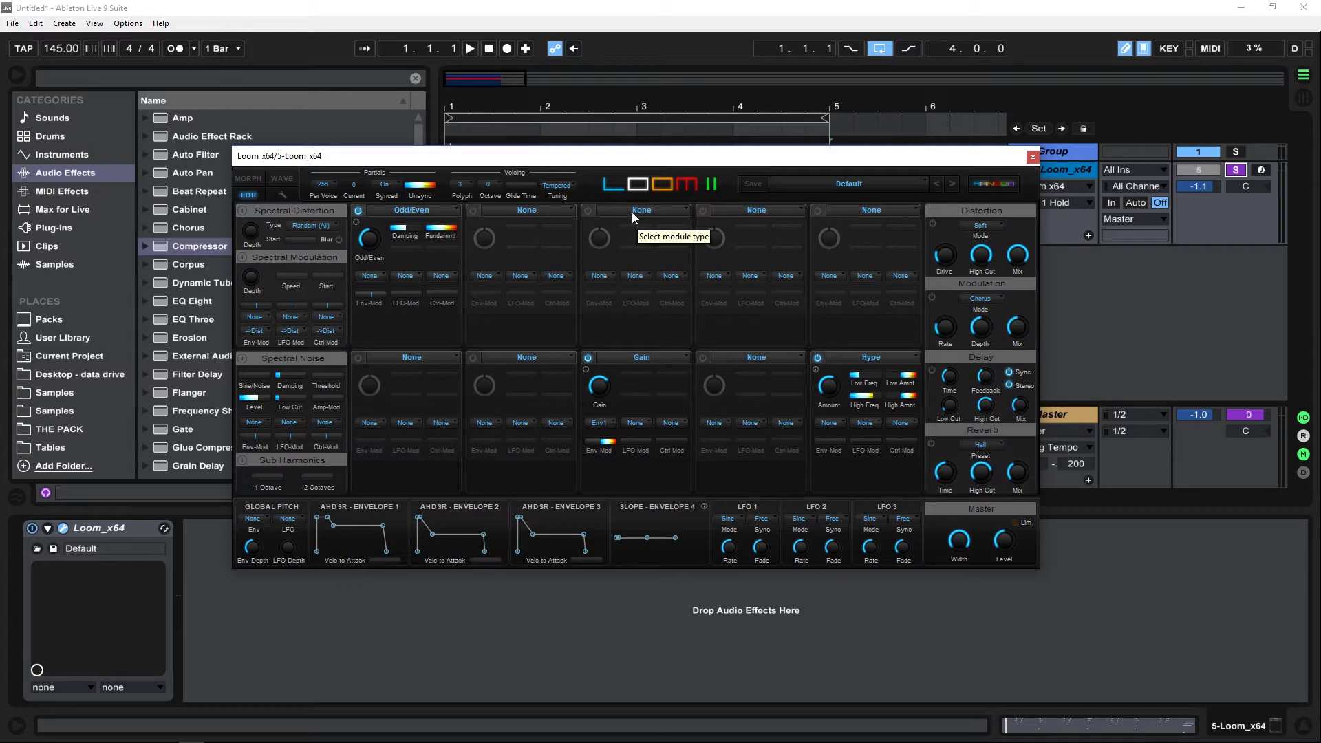
Set the partials per voice to 128, polyphony to 8 and octave to -1, and audition the loop
{"action": "left_click", "coordinate": [324, 183]}
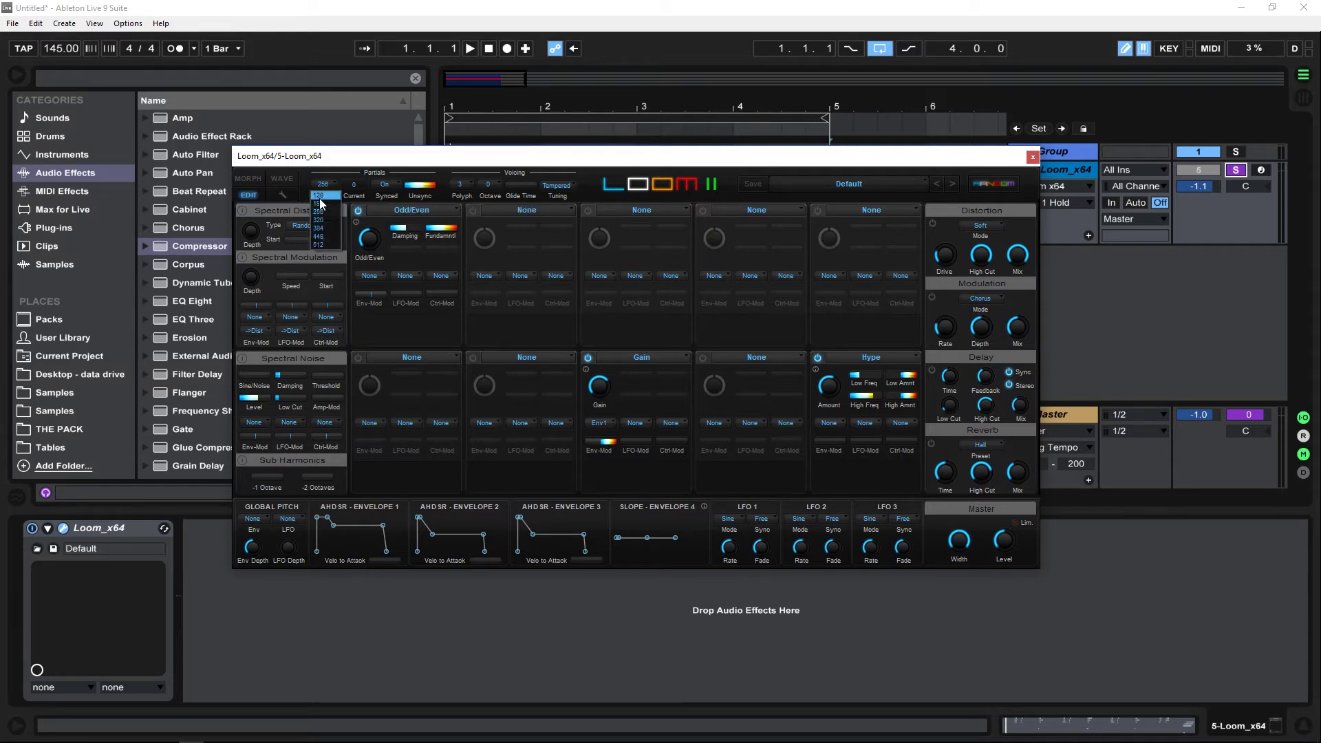
{"action": "left_click", "coordinate": [319, 196]}
{"action": "left_click", "coordinate": [461, 184]}
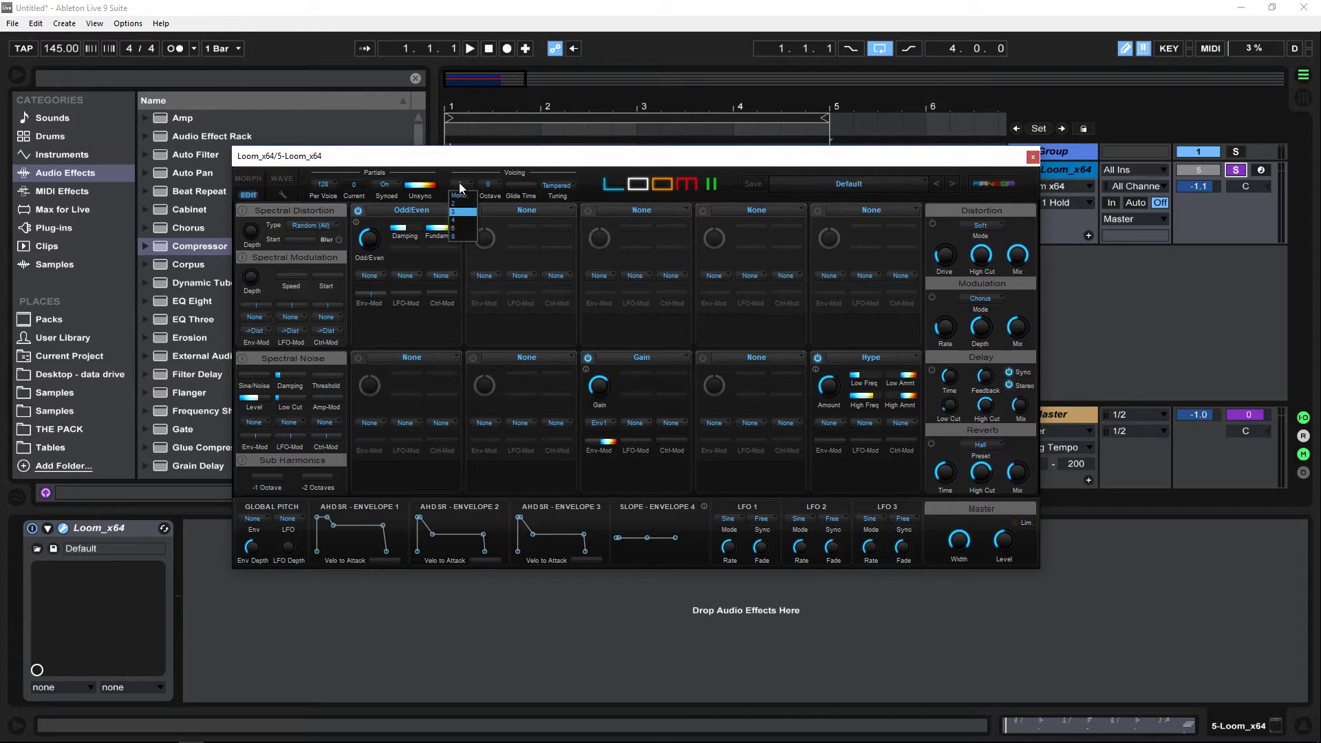
{"action": "left_click", "coordinate": [473, 237]}
{"action": "left_click", "coordinate": [488, 185]}
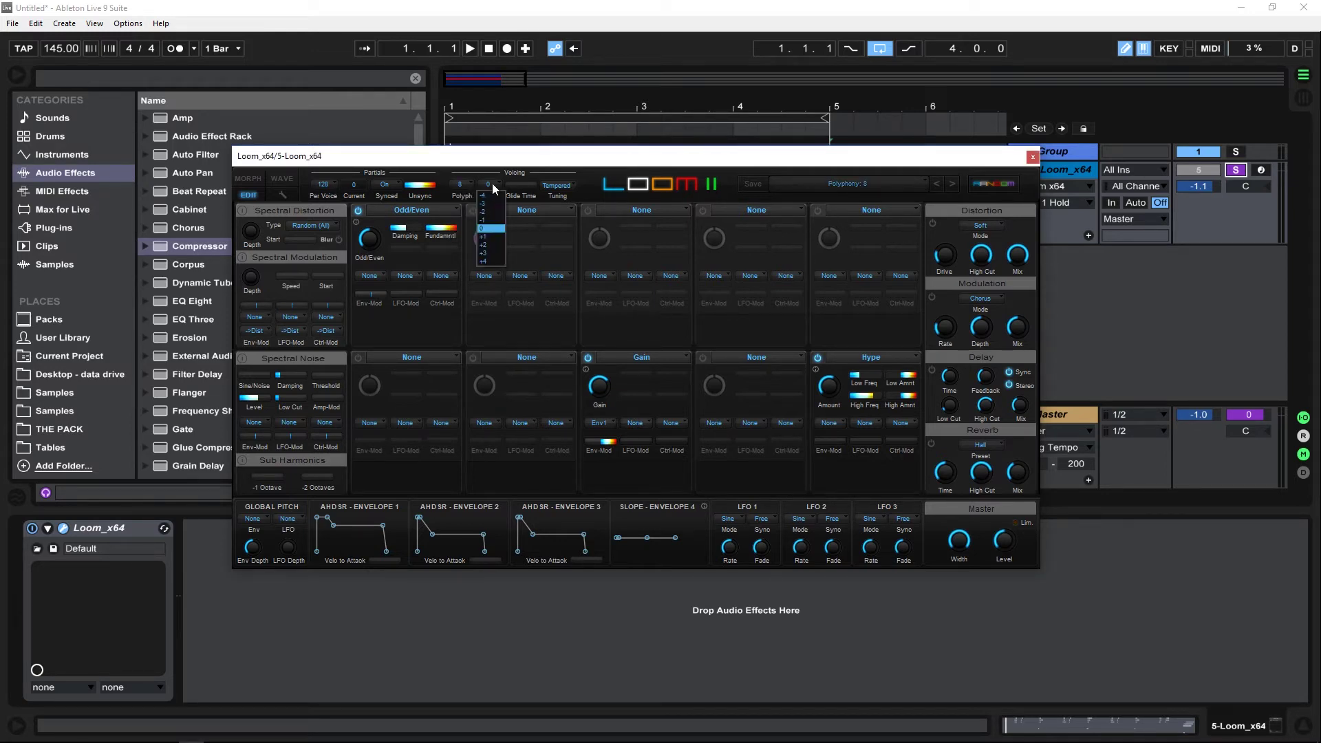
{"action": "left_click", "coordinate": [493, 219]}
{"action": "key", "text": "space"}
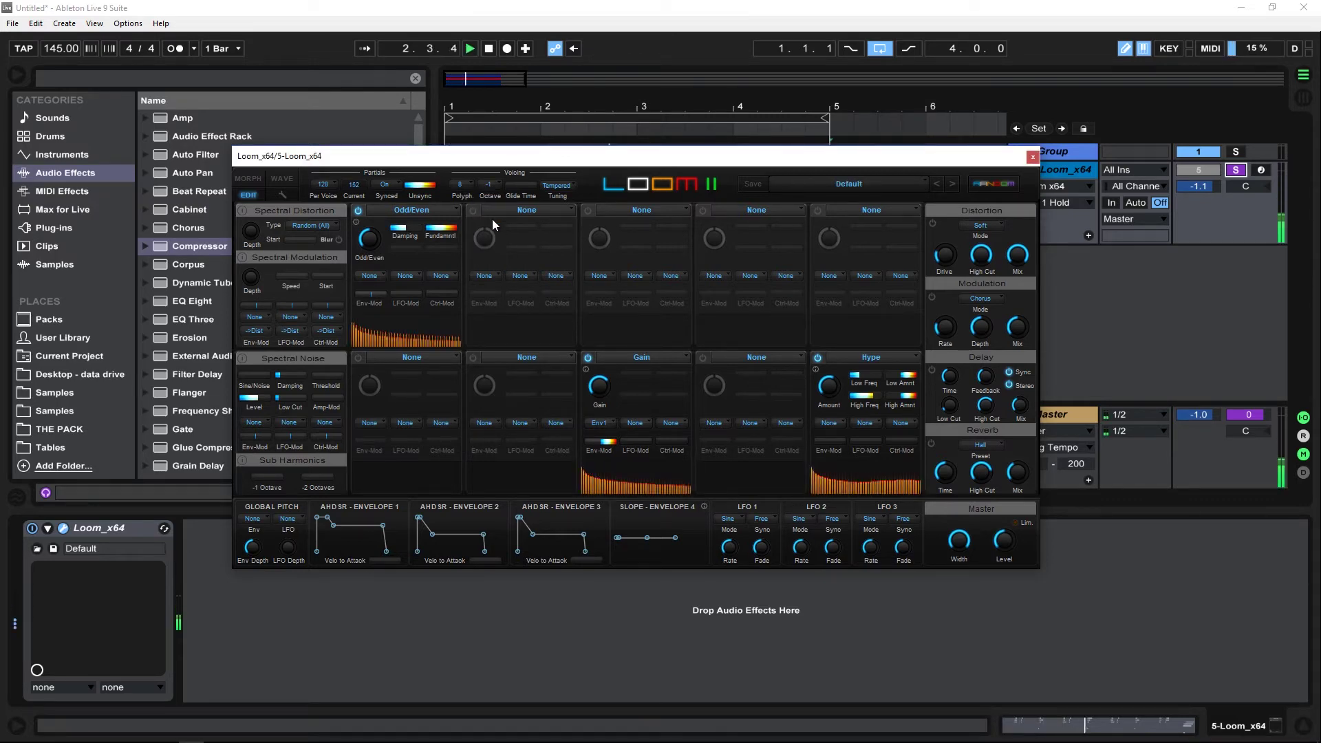
{"action": "key", "text": "space"}
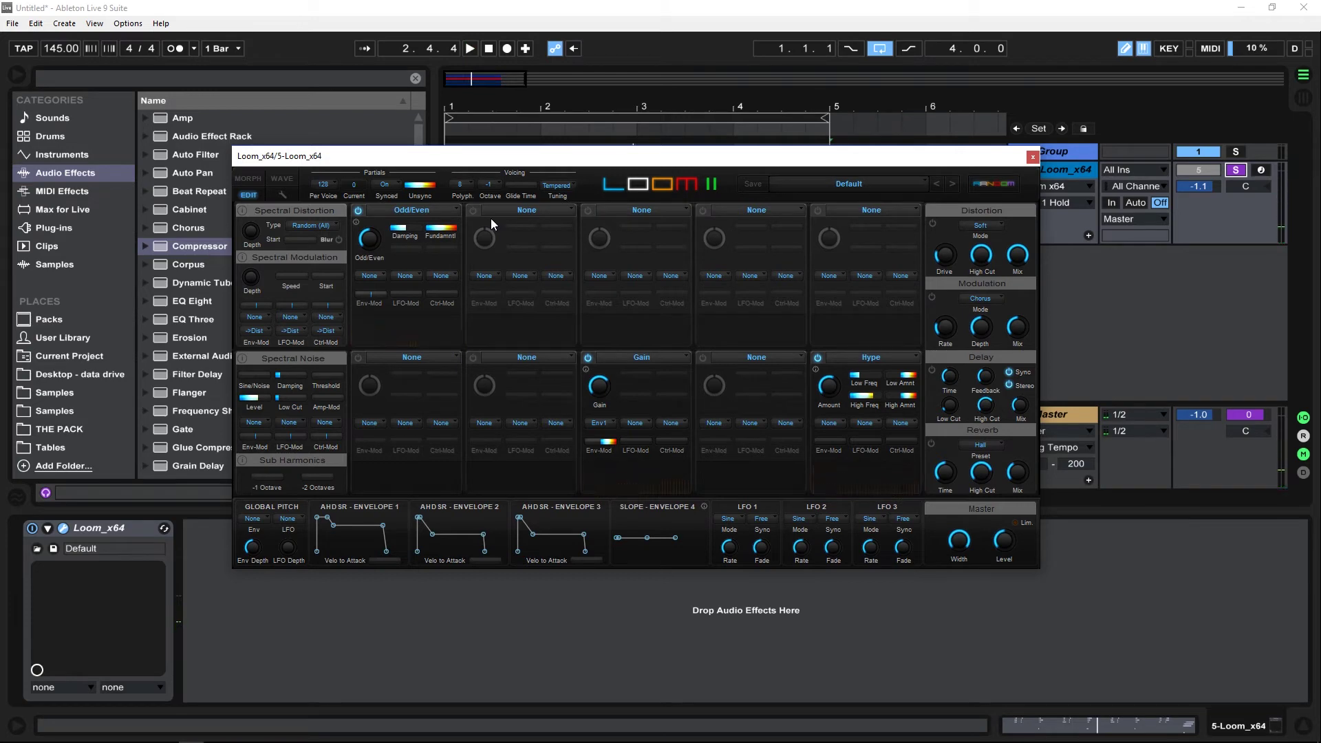
Switch on the third module in the upper row and load the Decay filtering module into it
{"action": "left_click", "coordinate": [588, 210]}
{"action": "left_click", "coordinate": [614, 213]}
{"action": "mouse_move", "coordinate": [665, 235]}
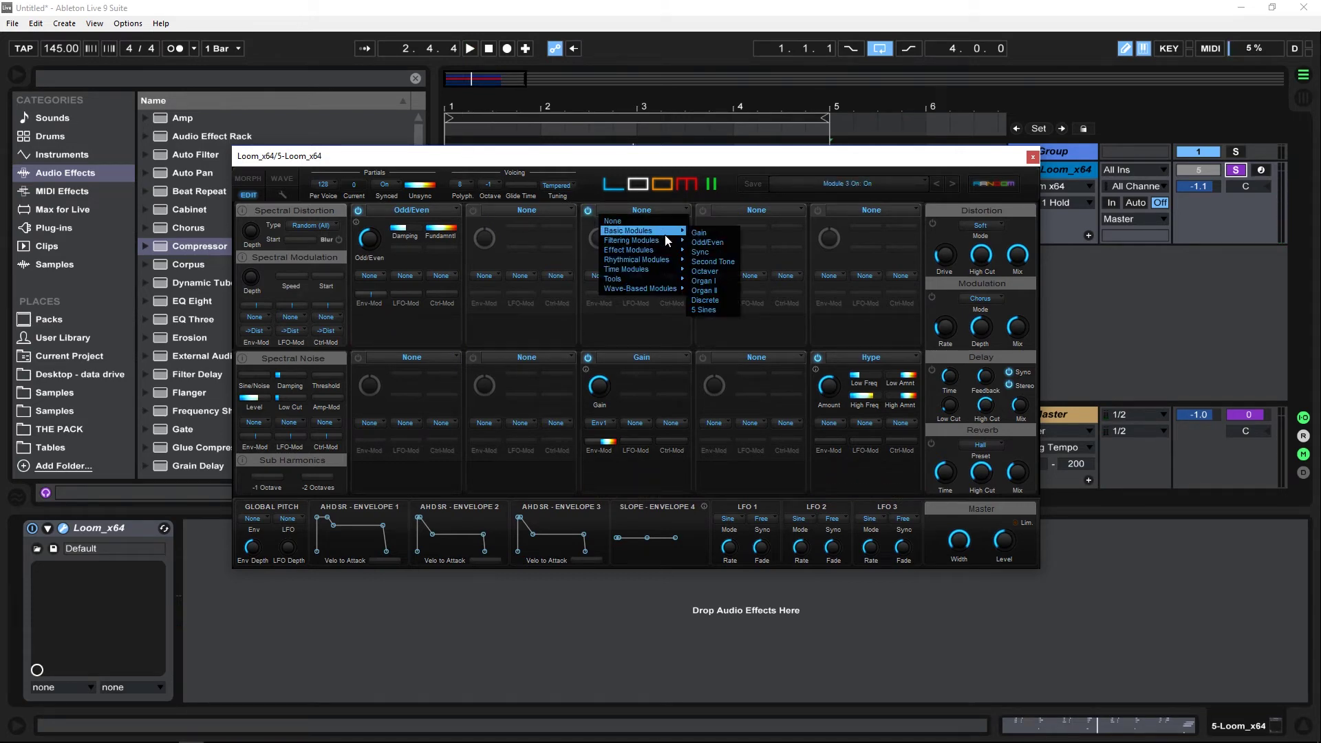
{"action": "left_click", "coordinate": [729, 291]}
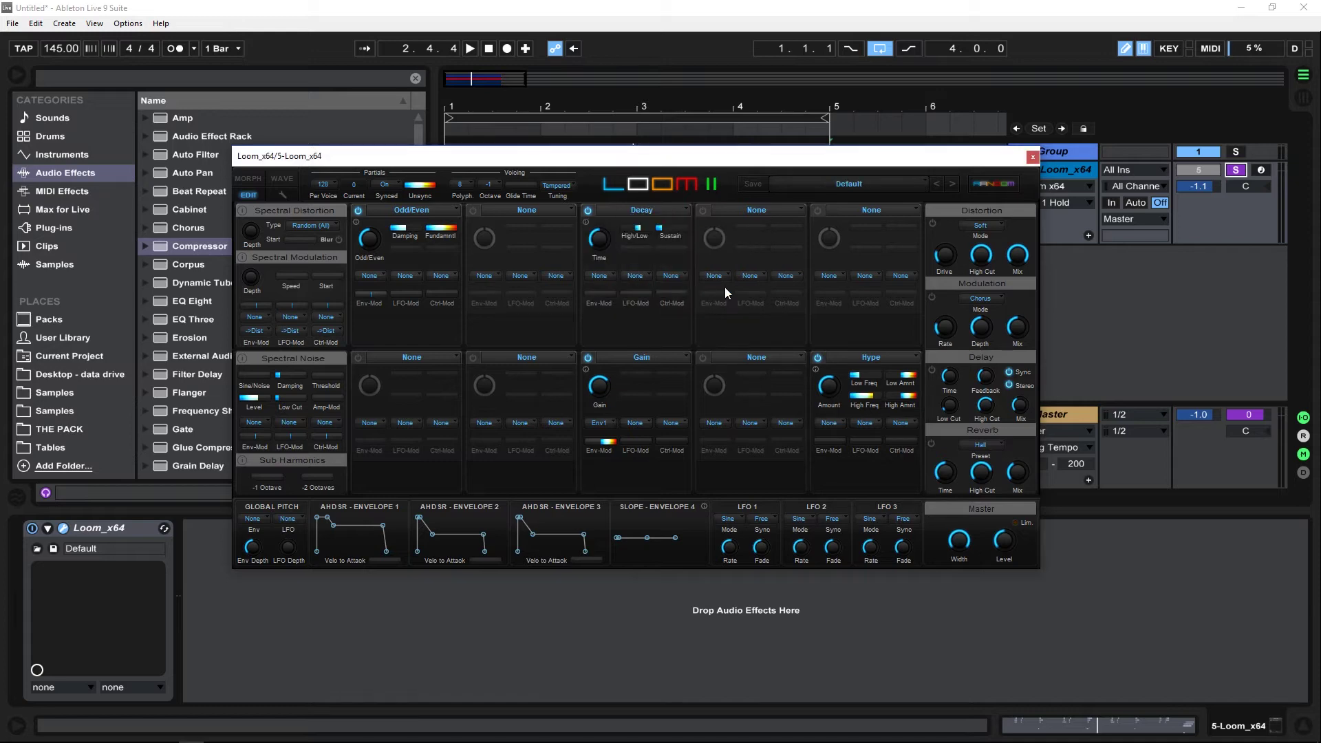
Set the Decay module's High/Low to about +13 % and reduce its Sustain while the loop plays
{"action": "key", "text": "space"}
{"action": "mouse_move", "coordinate": [604, 225]}
{"action": "left_mouse_down"}
{"action": "mouse_move", "coordinate": [608, 197]}
{"action": "mouse_move", "coordinate": [651, 228]}
{"action": "mouse_move", "coordinate": [638, 230]}
{"action": "left_mouse_up"}
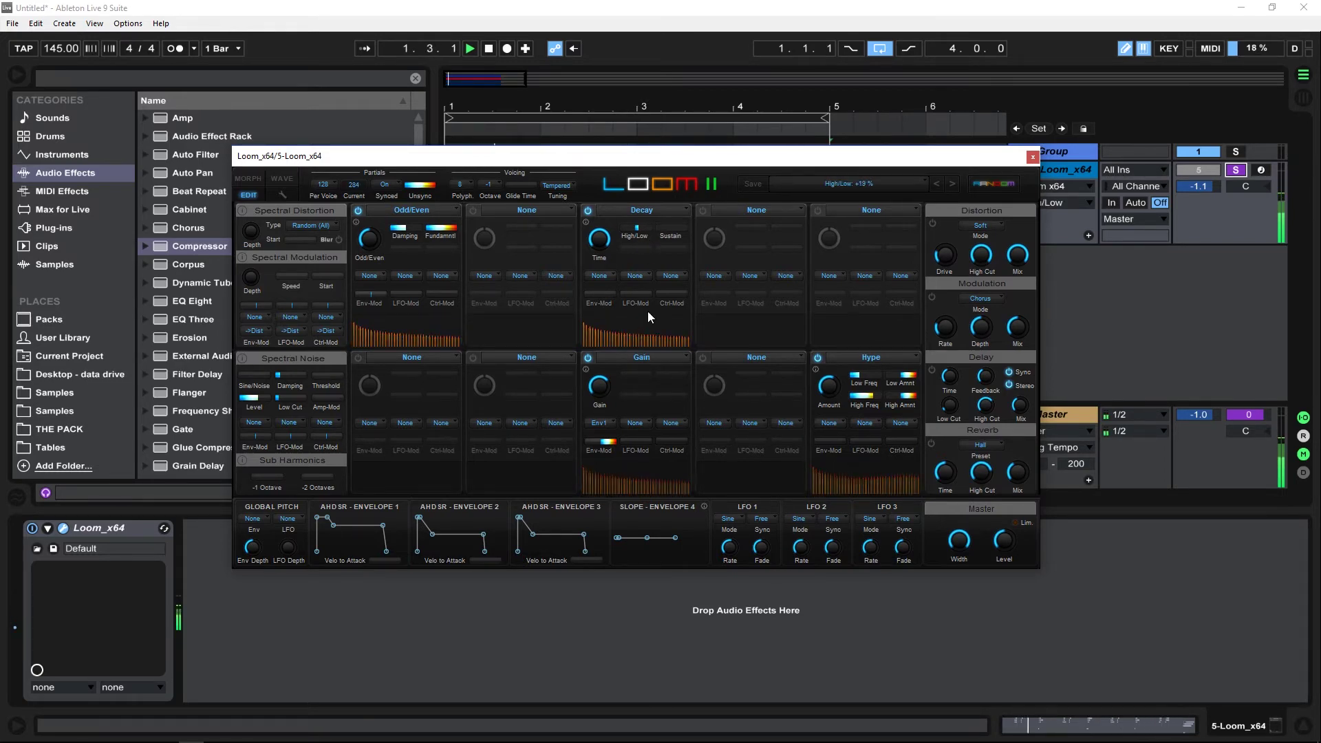
{"action": "key", "text": "space"}
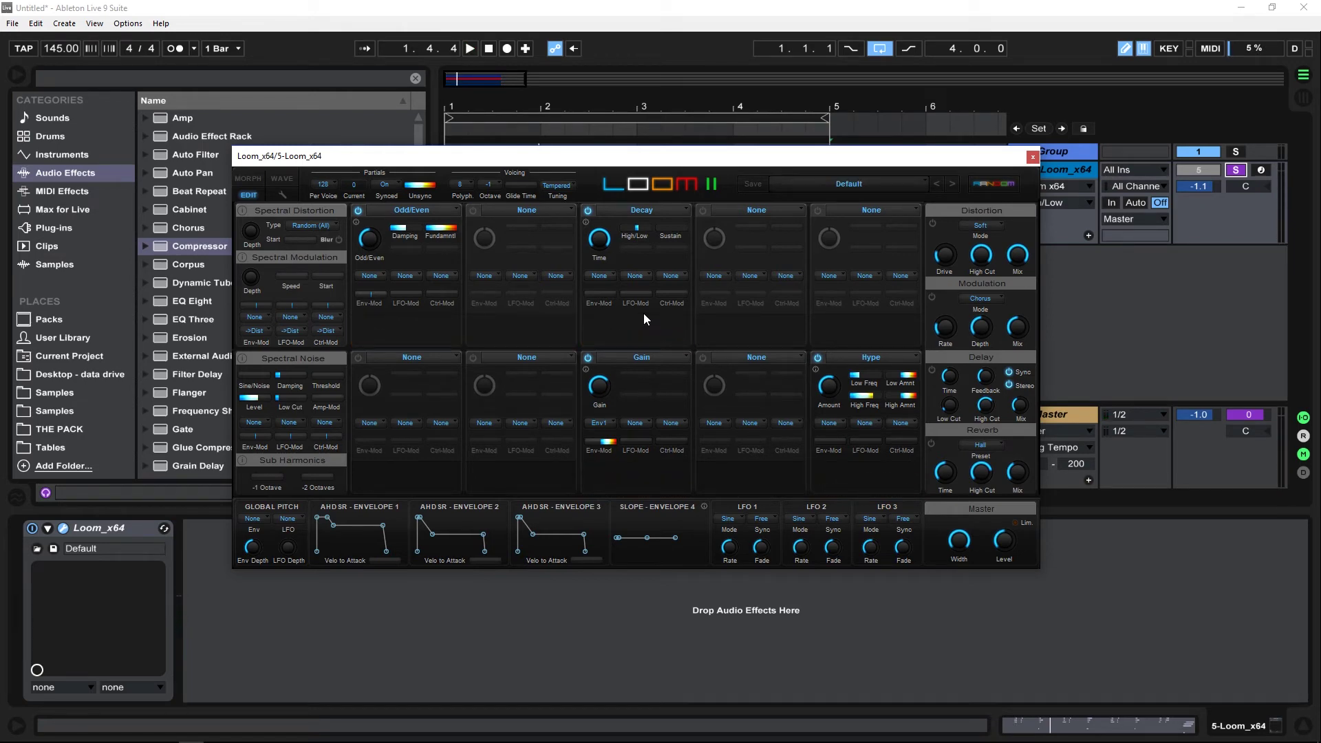
Load the Organ II module into the last slot of the upper row
{"action": "left_click", "coordinate": [849, 215]}
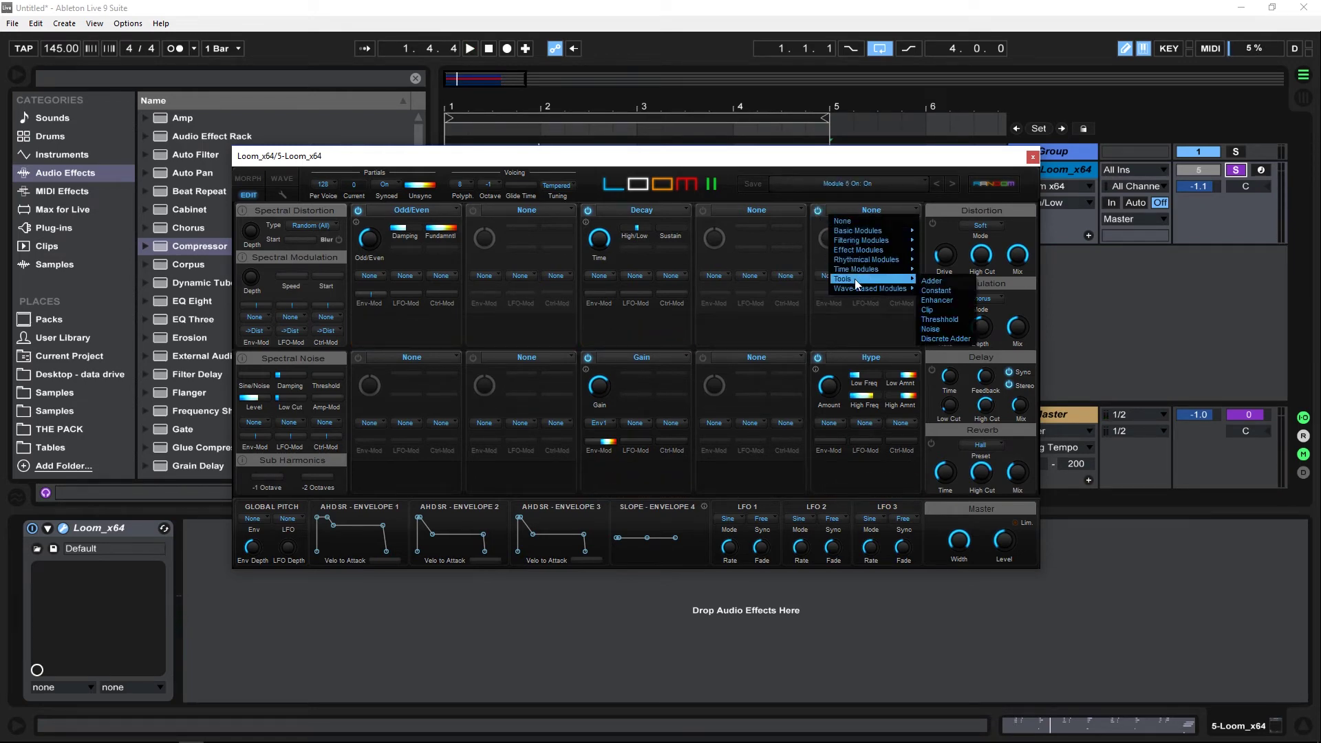
{"action": "mouse_move", "coordinate": [856, 240]}
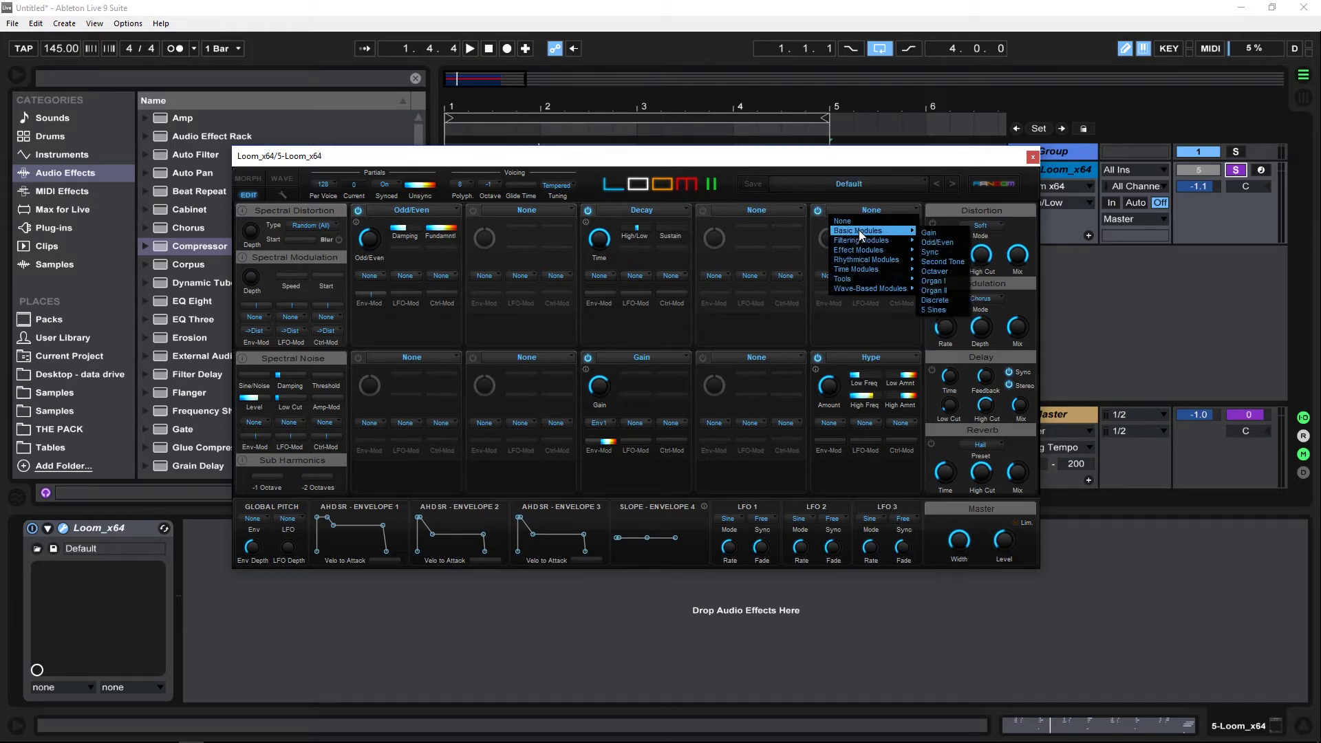
{"action": "left_click", "coordinate": [932, 291]}
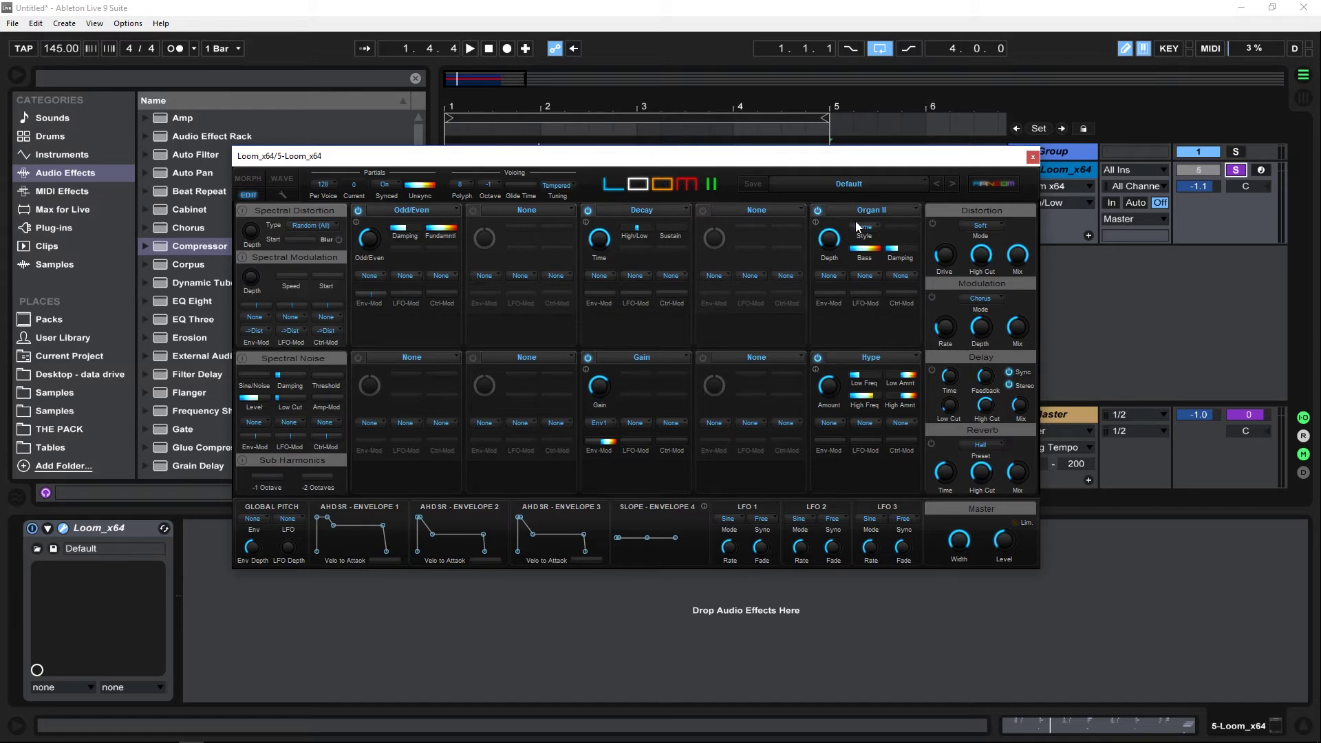
Set the Organ II module's Style to Clear and audition the loop before and after the change
{"action": "key", "text": "space"}
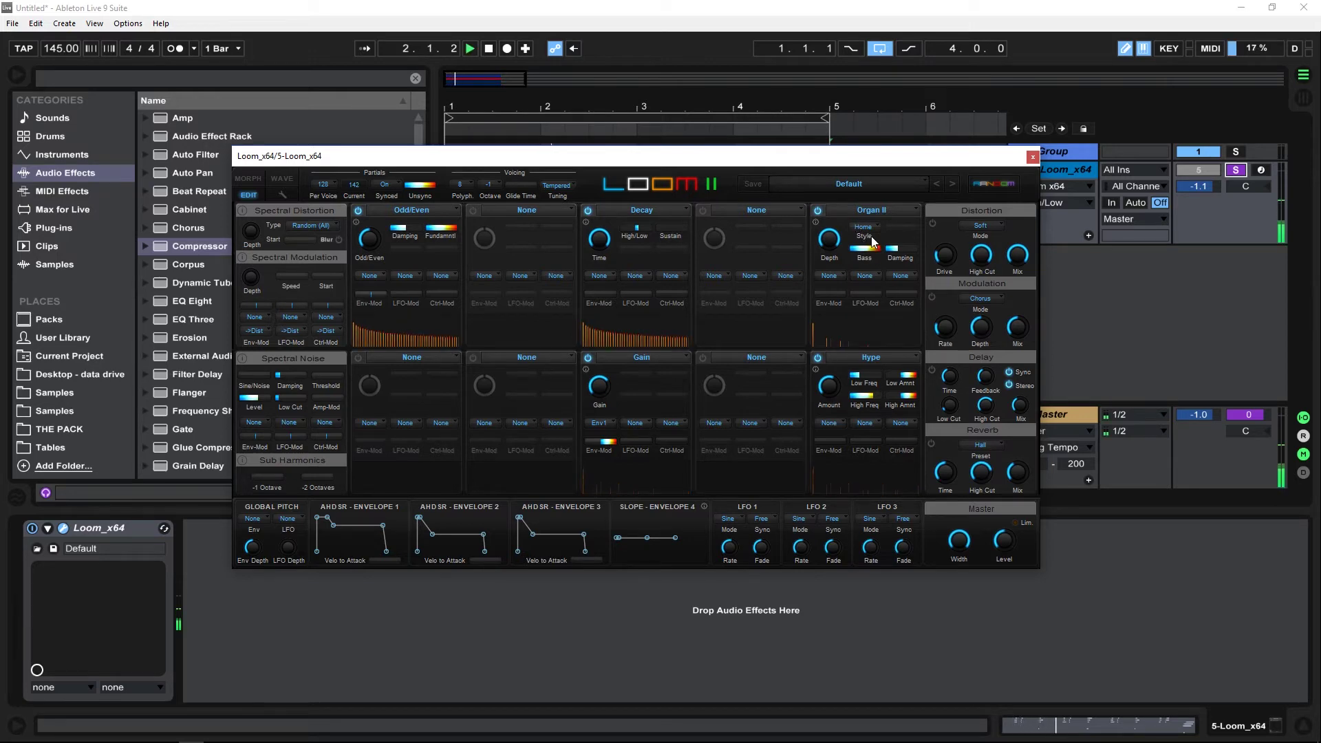
{"action": "left_click", "coordinate": [878, 237]}
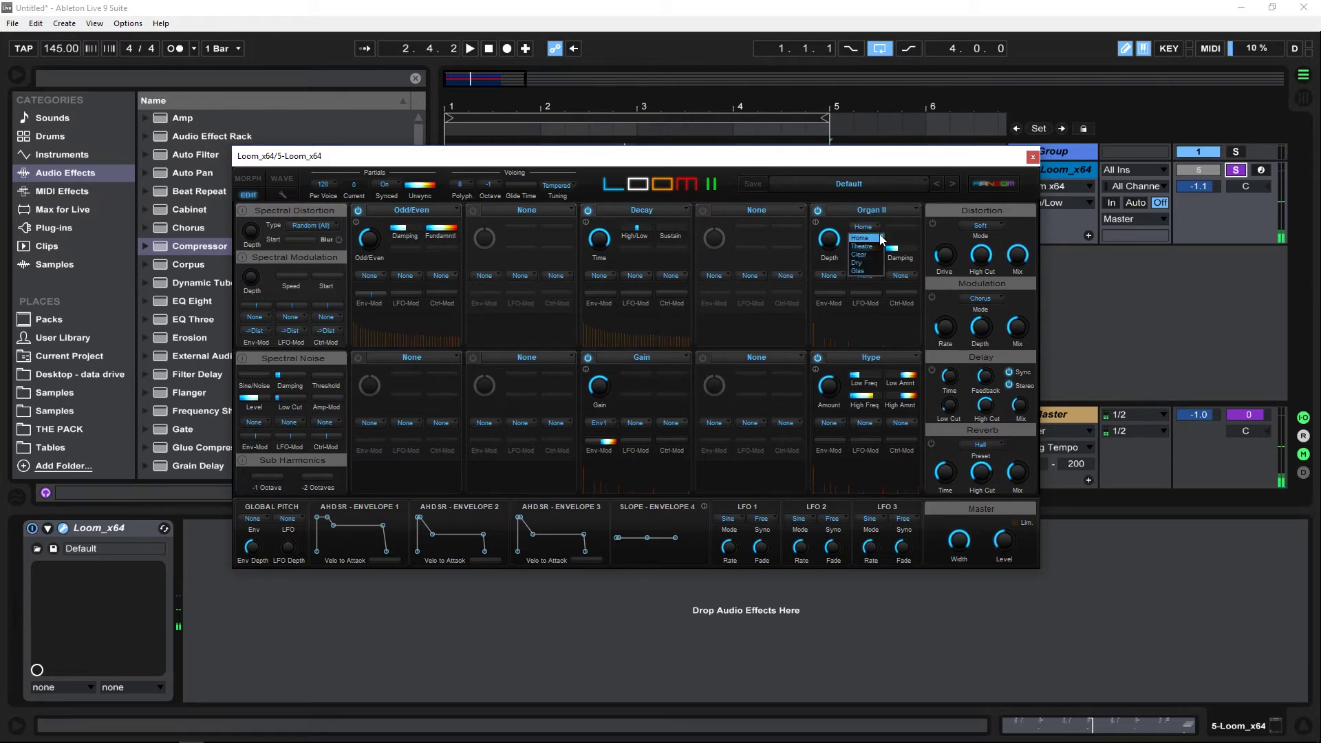
{"action": "left_click", "coordinate": [877, 255]}
{"action": "key", "text": "space"}
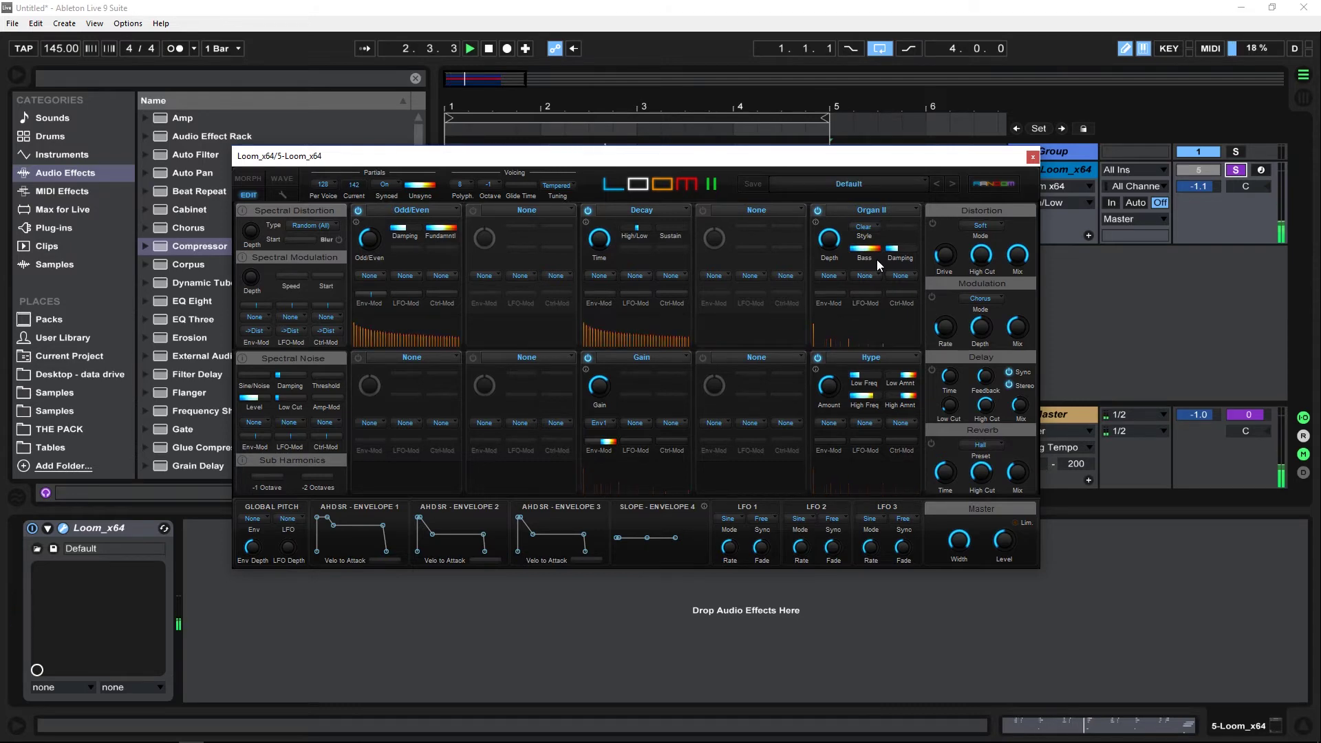
{"action": "key", "text": "space"}
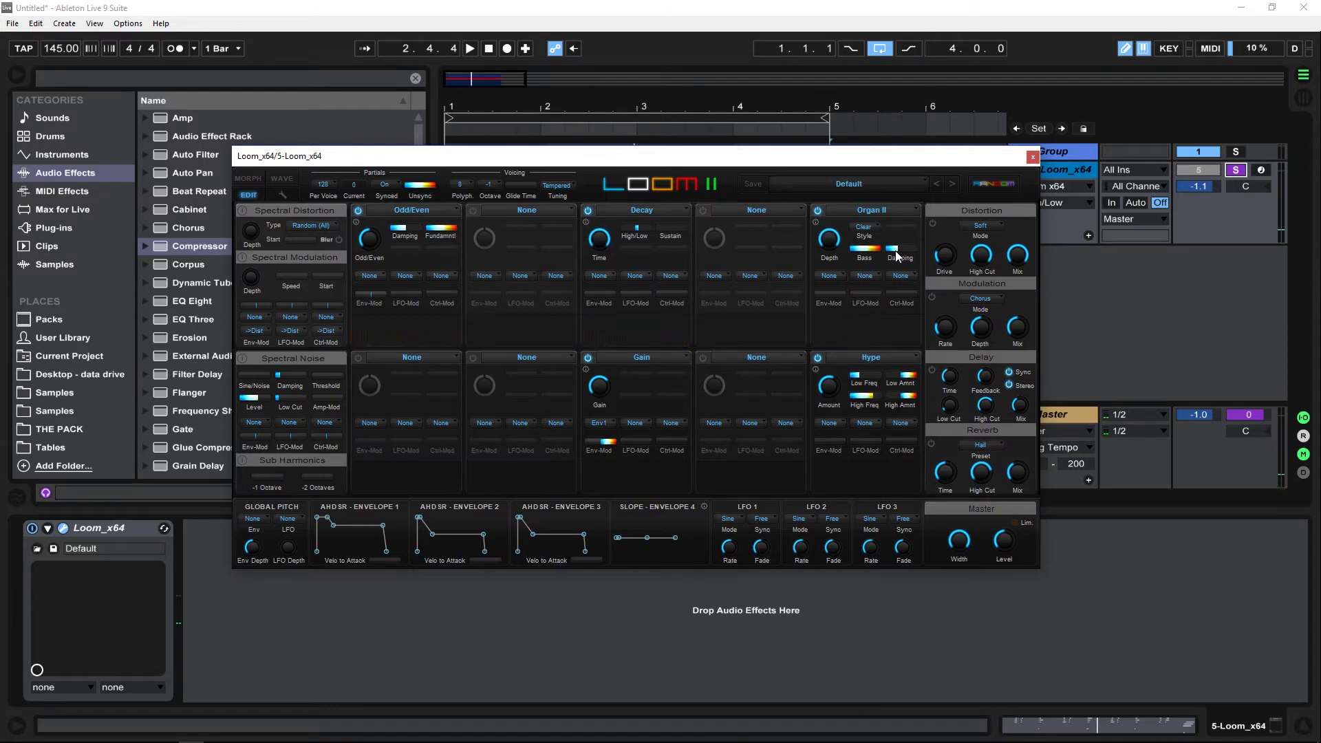
Set the Organ II module's Damping to about 24 % while the loop plays
{"action": "key", "text": "space"}
{"action": "mouse_move", "coordinate": [894, 252]}
{"action": "left_mouse_down"}
{"action": "mouse_move", "coordinate": [915, 251]}
{"action": "mouse_move", "coordinate": [894, 256]}
{"action": "left_mouse_up"}
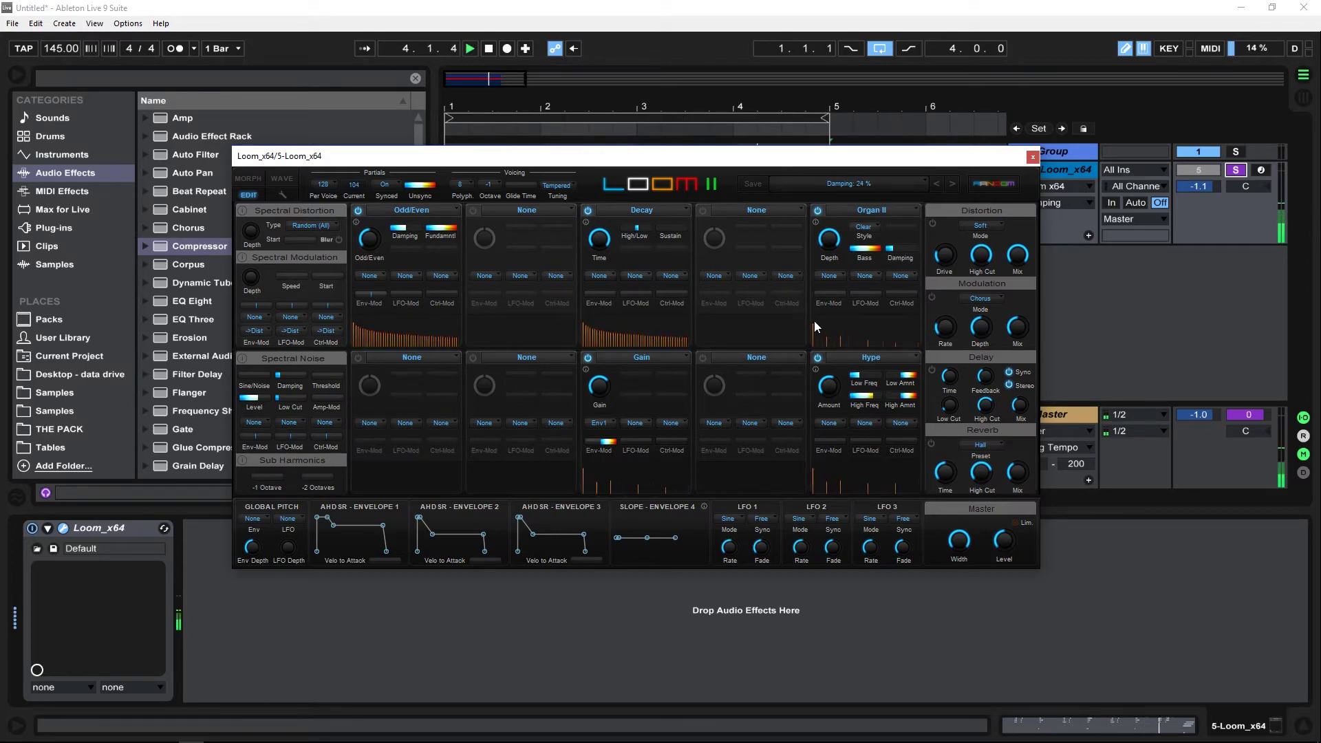
{"action": "key", "text": "space"}
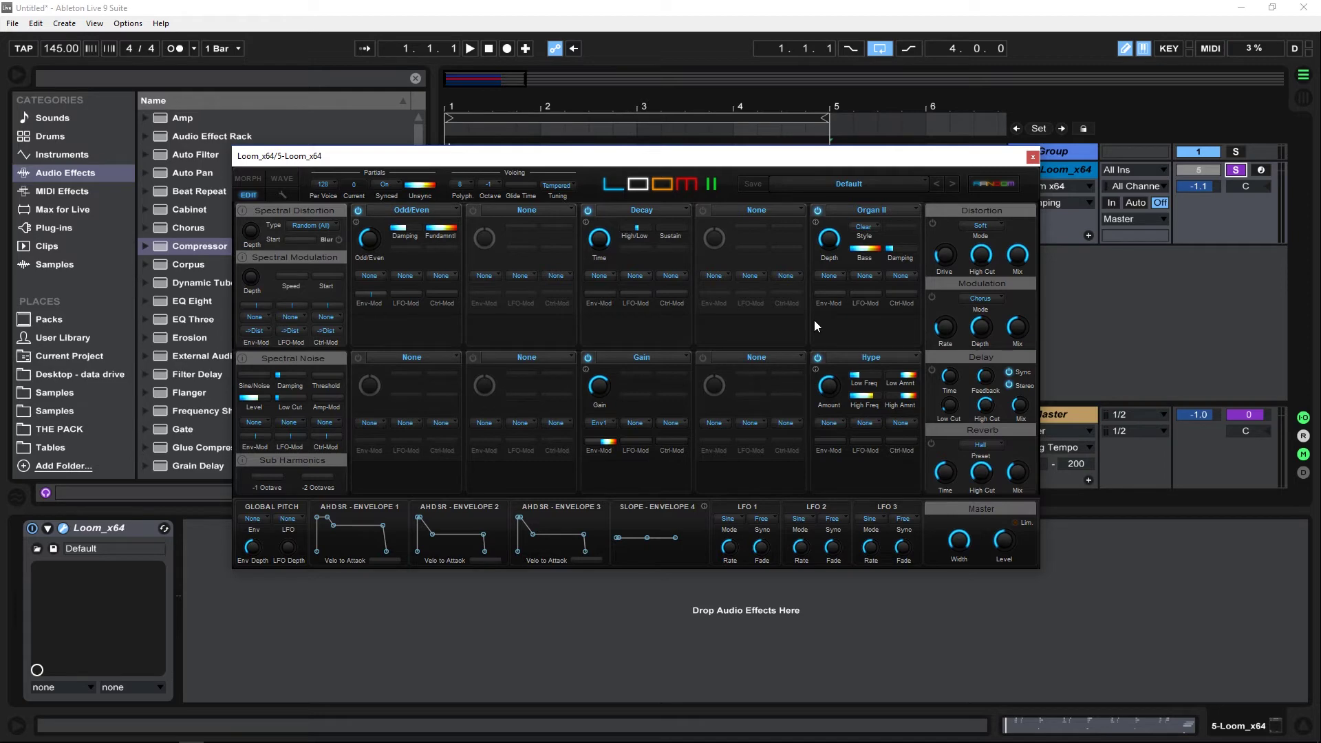
Switch on the first module in the lower row and load the Octaver basic module into it
{"action": "left_click", "coordinate": [357, 357]}
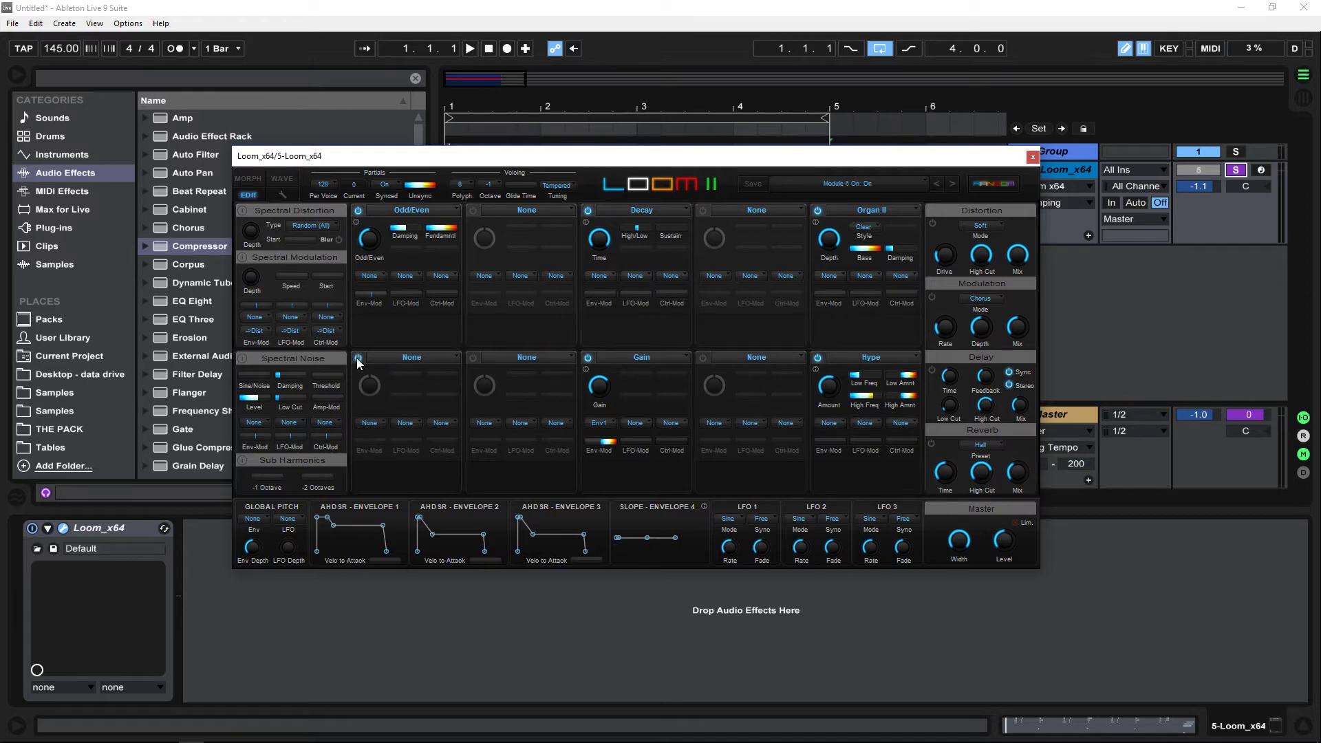
{"action": "left_click", "coordinate": [400, 359]}
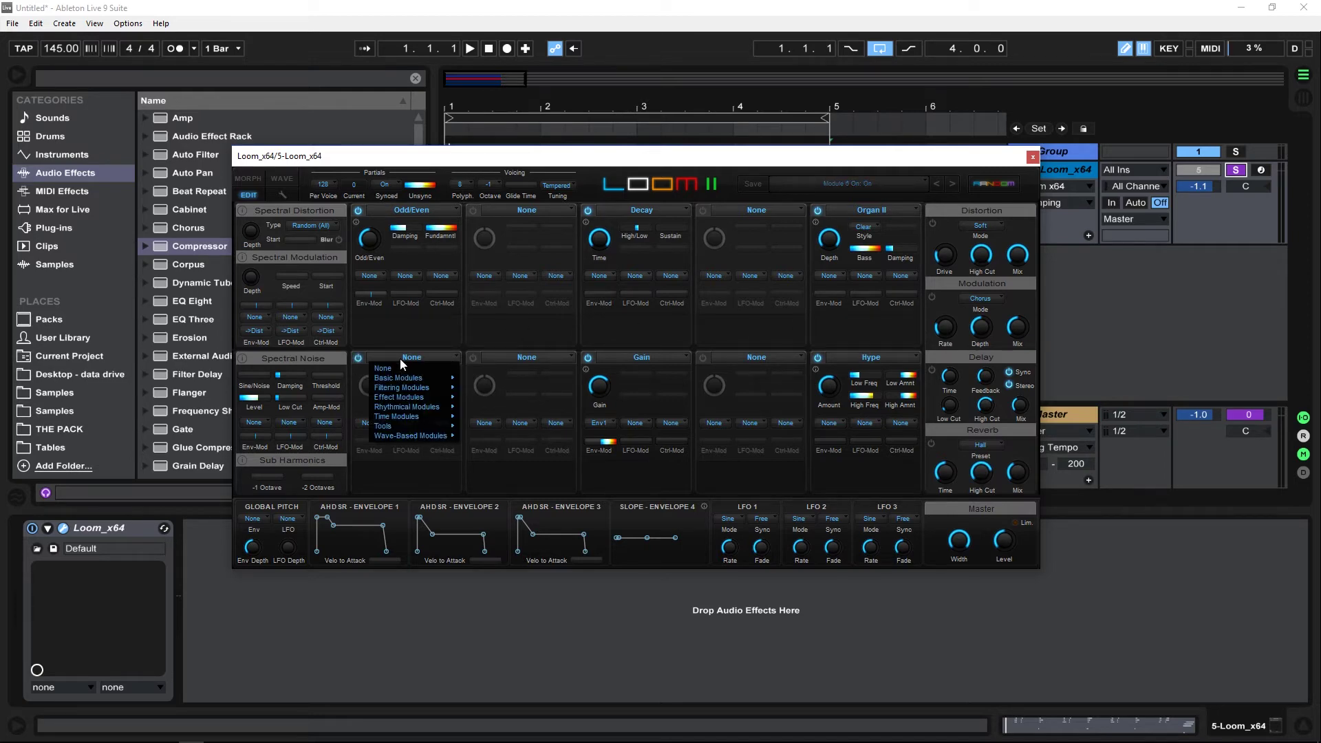
{"action": "mouse_move", "coordinate": [406, 377]}
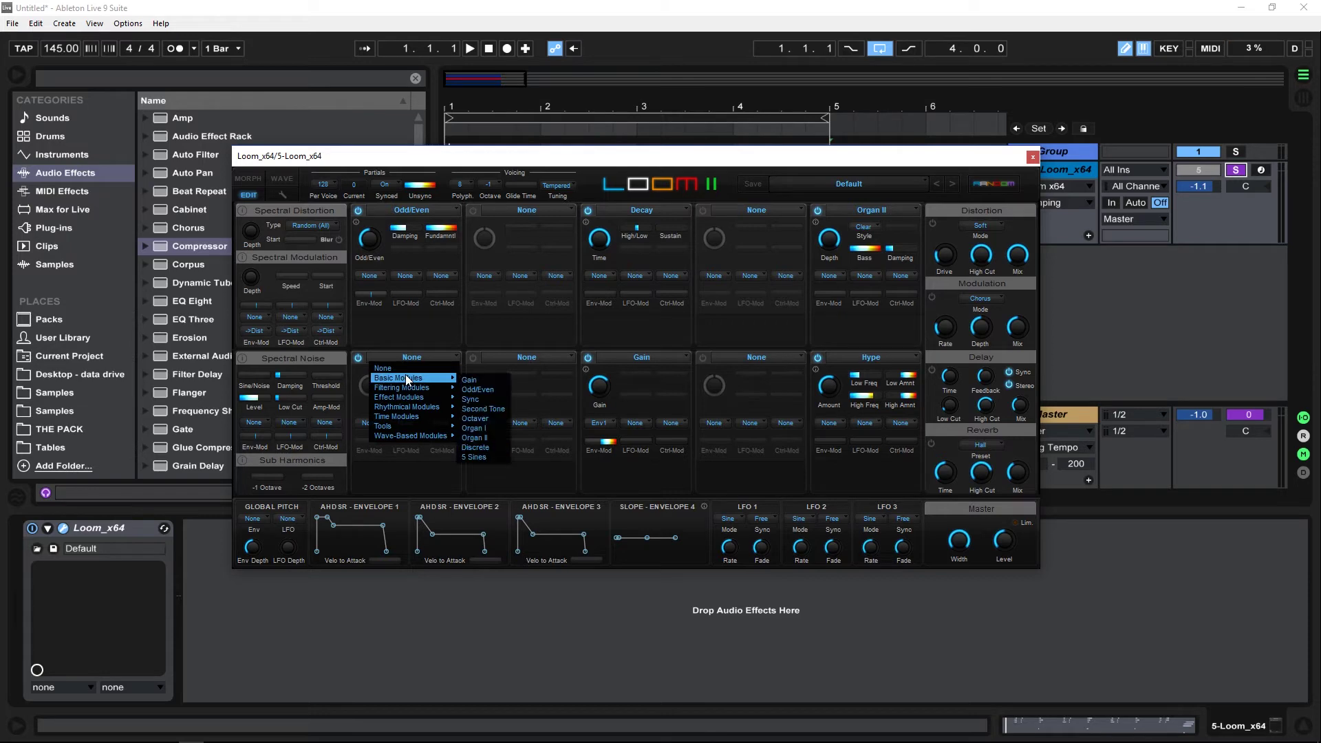
{"action": "left_click", "coordinate": [476, 418]}
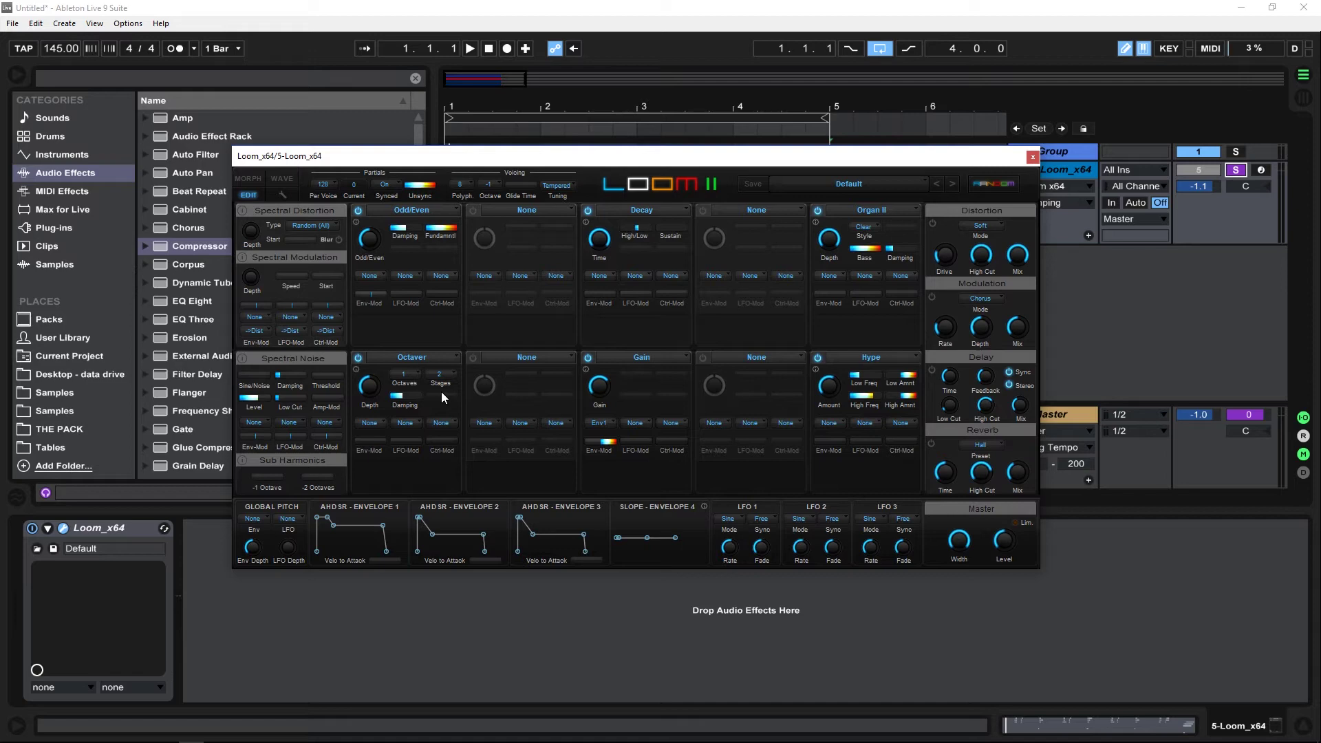
Audition the loop with the Octaver module bypassed and switch the module back on
{"action": "key", "text": "space"}
{"action": "left_click", "coordinate": [358, 358]}
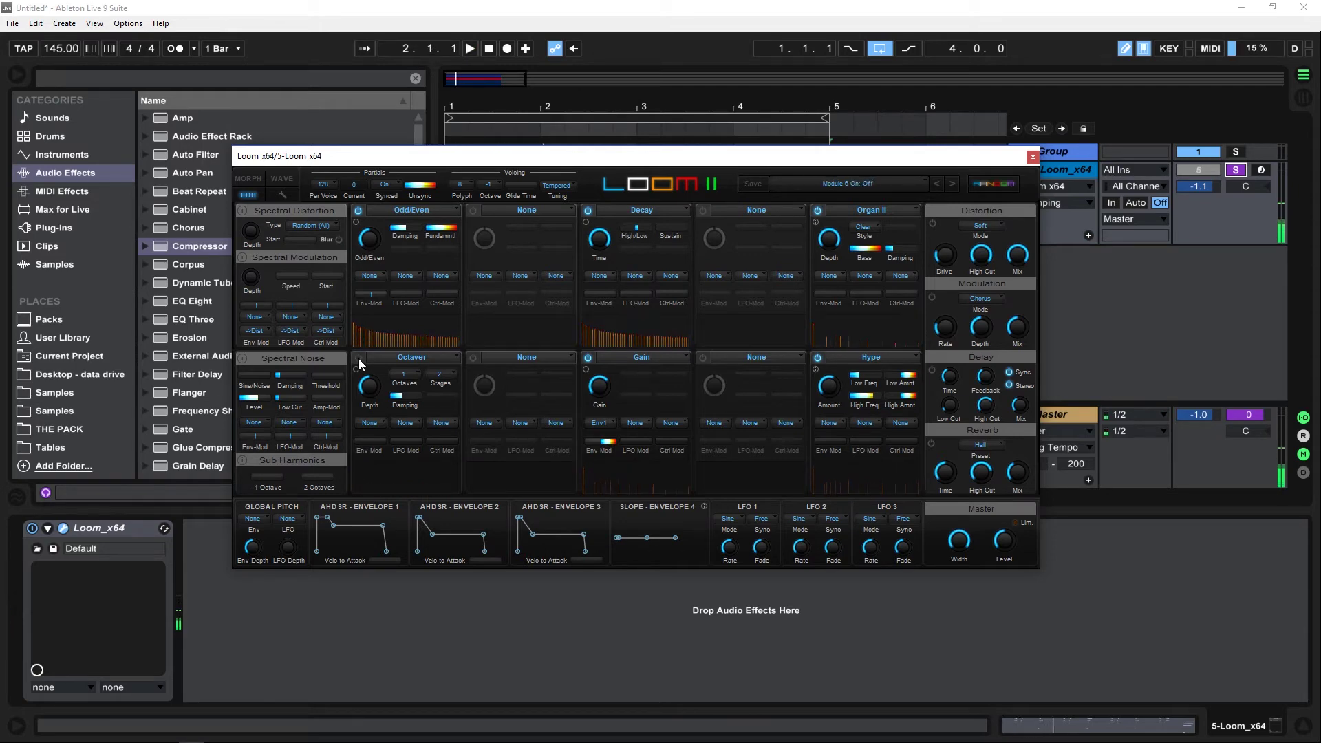
{"action": "left_click", "coordinate": [358, 358]}
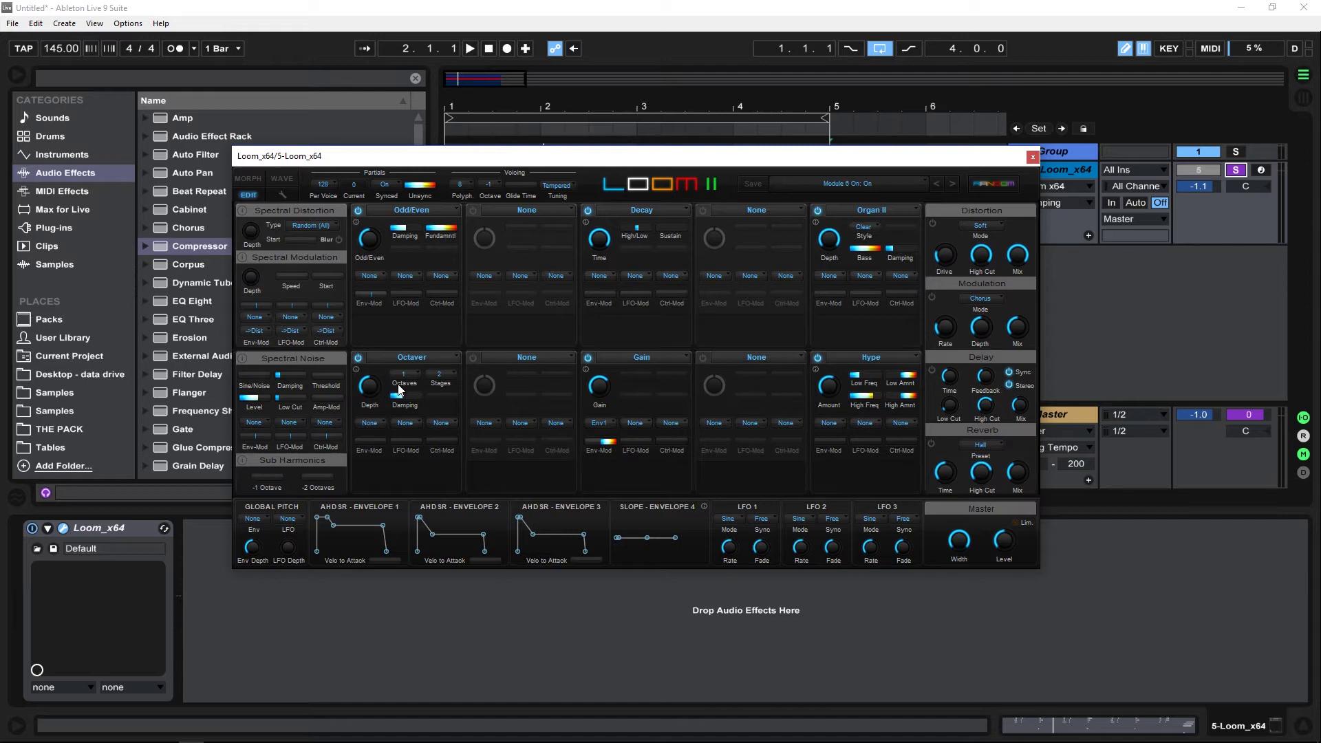
Set the Octaver's Octaves to 2 and its Damping to about 76 %, auditioning the loop
{"action": "left_click_drag", "start_coordinate": [402, 380], "coordinate": [405, 373]}
{"action": "key", "text": "space"}
{"action": "left_click_drag", "start_coordinate": [407, 404], "coordinate": [411, 404]}
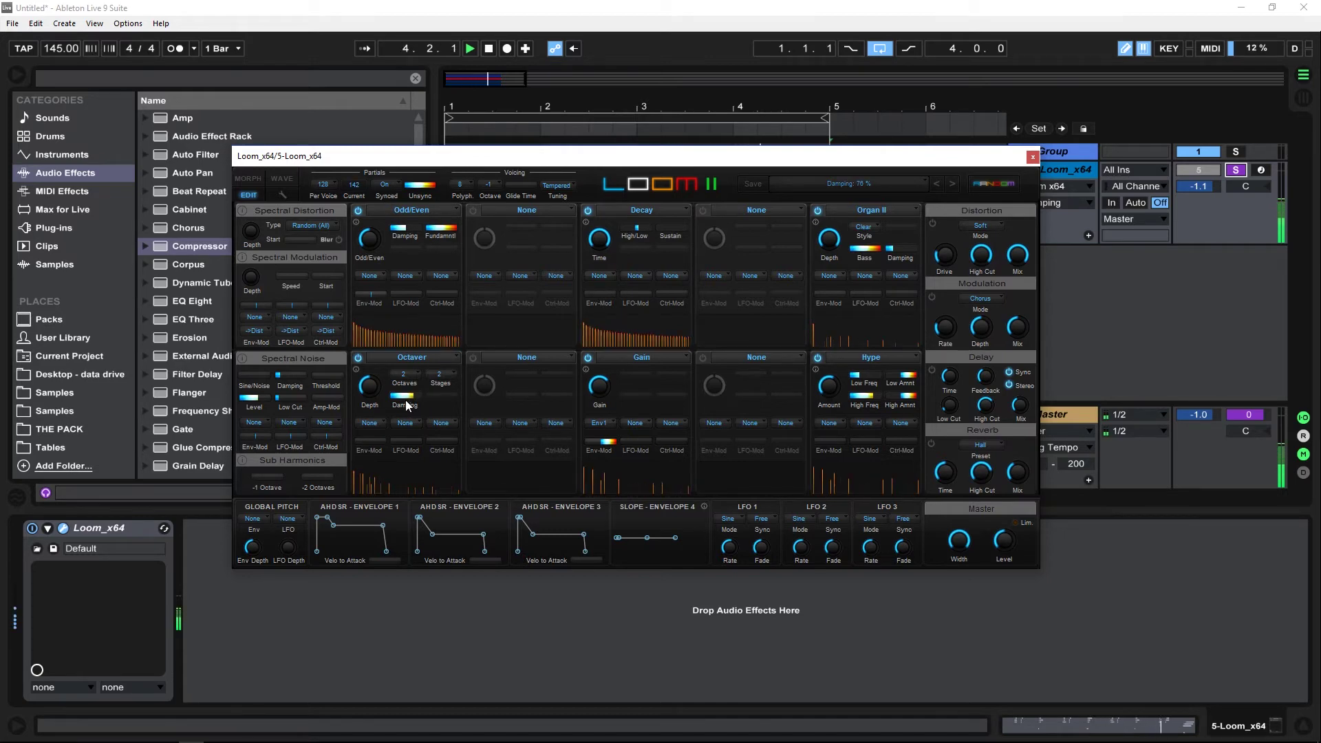
{"action": "key", "text": "space"}
Switch on the second module in the lower row and load the Lowpass Filter module into it
{"action": "left_click", "coordinate": [472, 357]}
{"action": "left_click", "coordinate": [504, 357]}
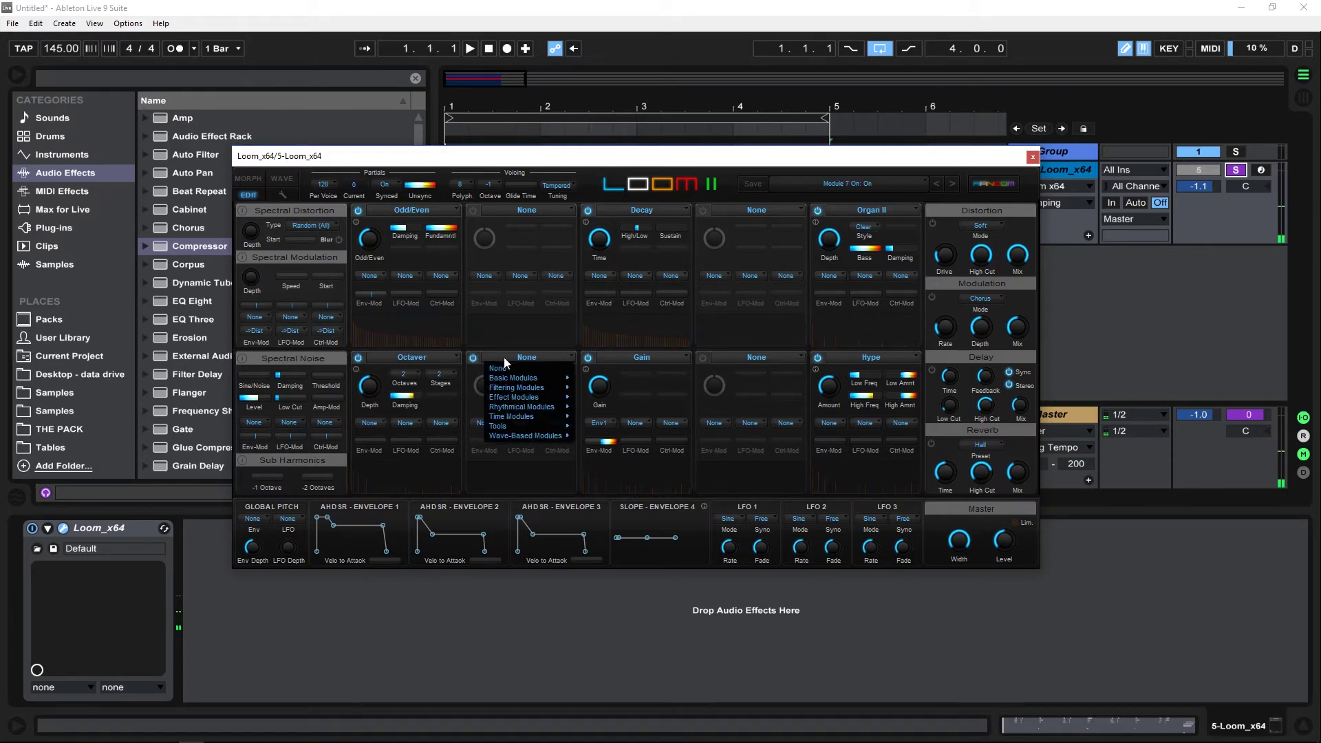
{"action": "mouse_move", "coordinate": [544, 386]}
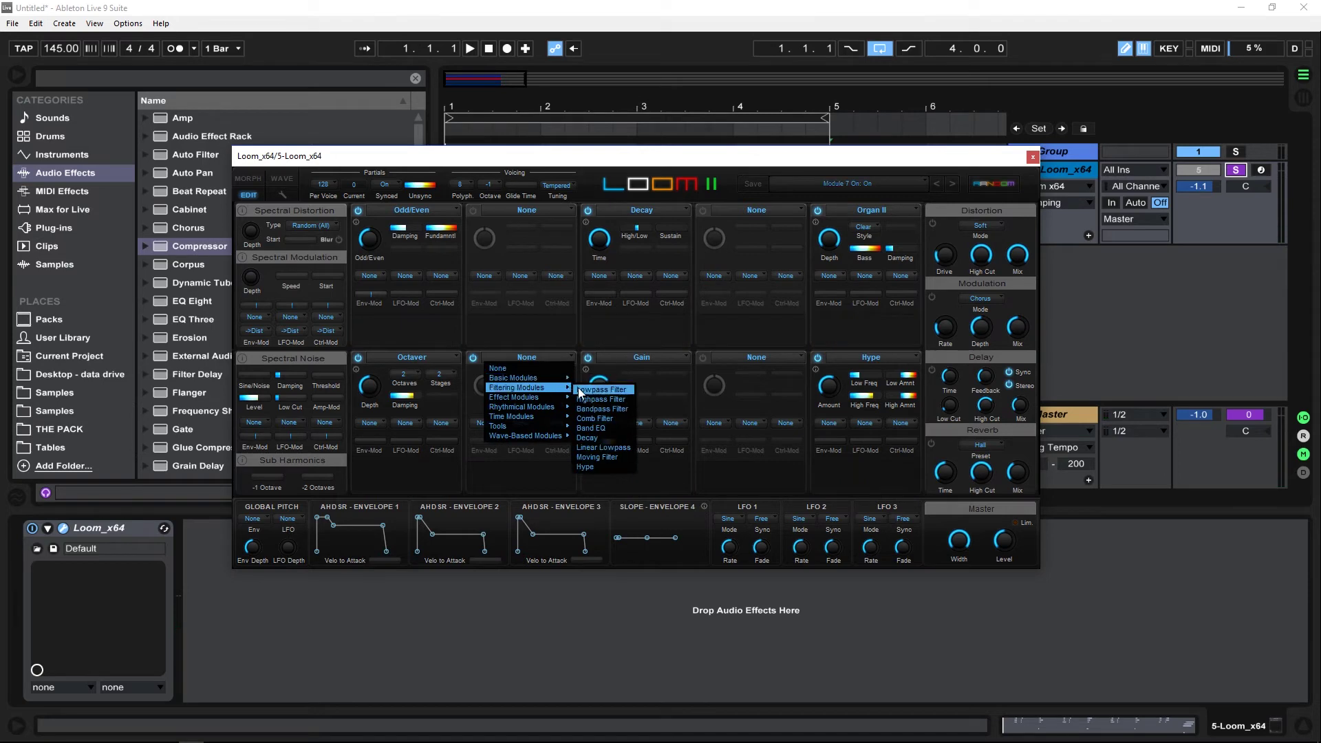
{"action": "left_click", "coordinate": [589, 387]}
Adjust the Lowpass Filter's Freq, set its Slope to about 45 dB and fine-tune its Emp-Width while the loop plays
{"action": "key", "text": "space"}
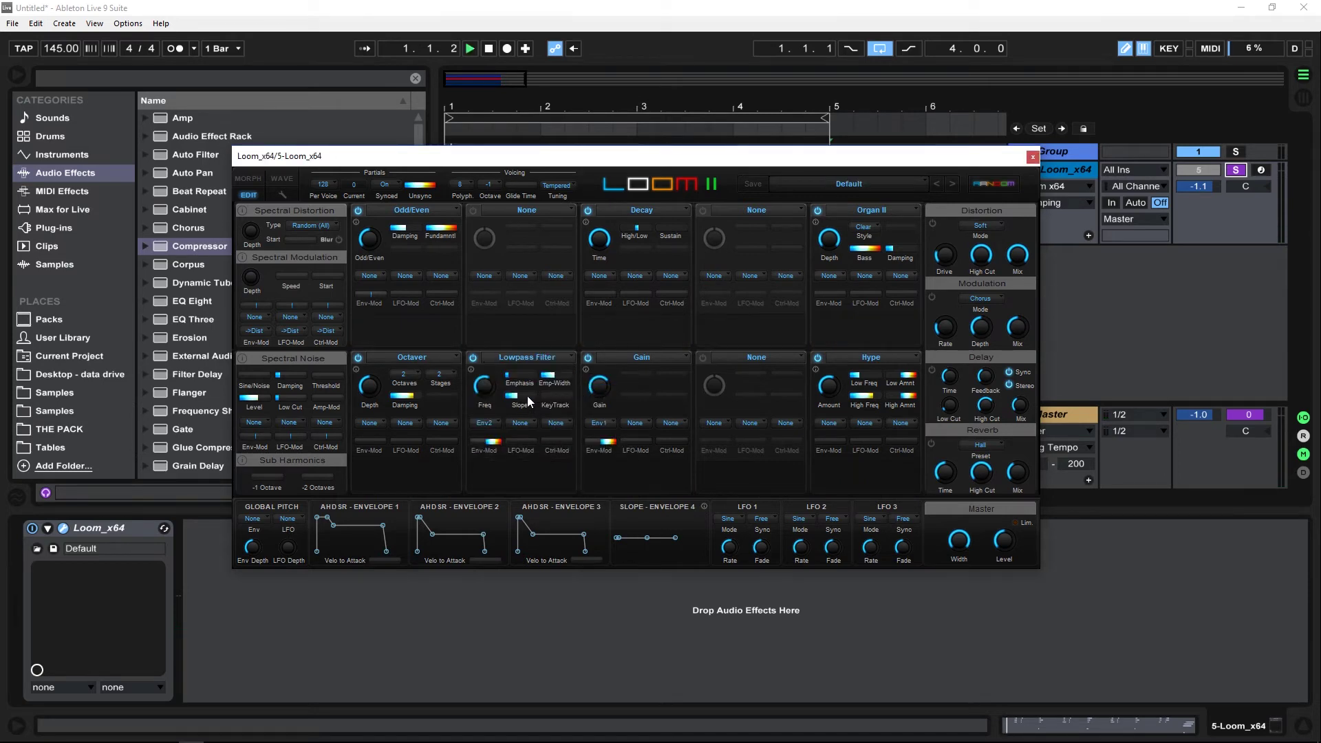
{"action": "left_click_drag", "start_coordinate": [489, 389], "coordinate": [521, 399]}
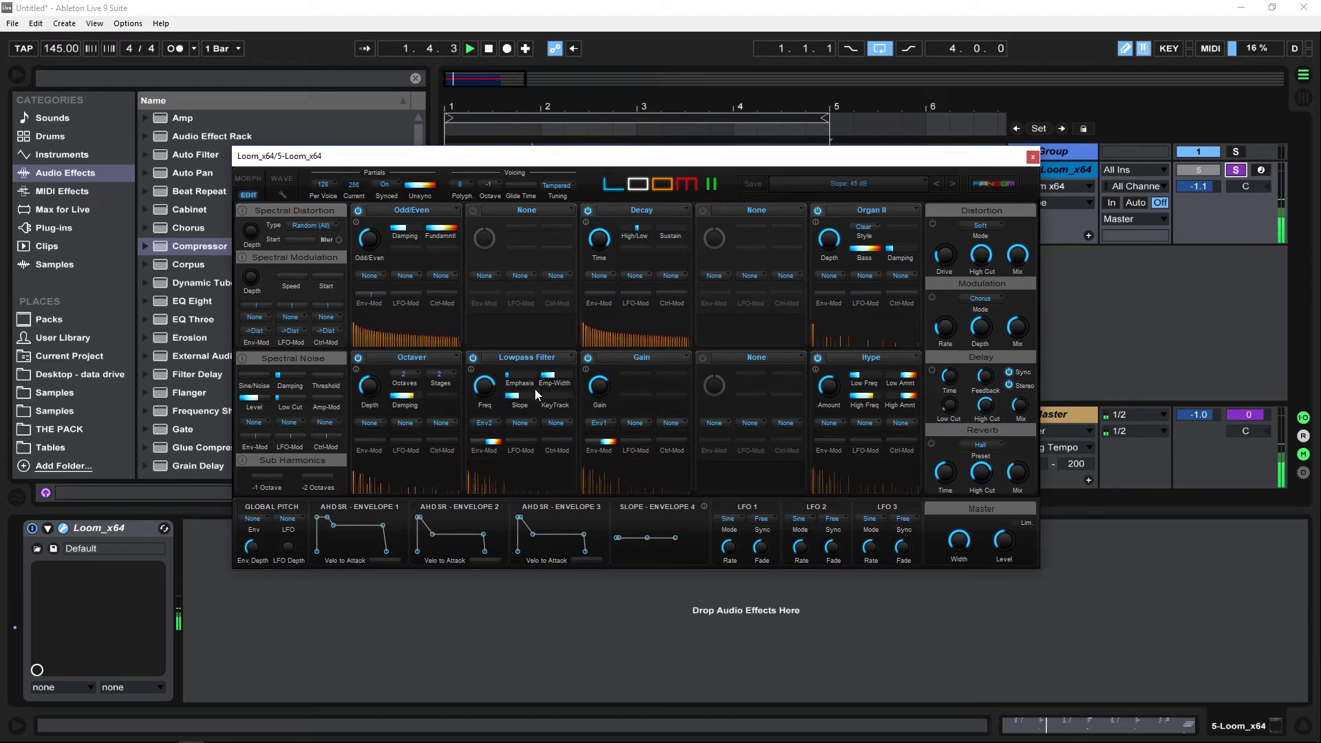
{"action": "left_click_drag", "start_coordinate": [557, 375], "coordinate": [553, 383]}
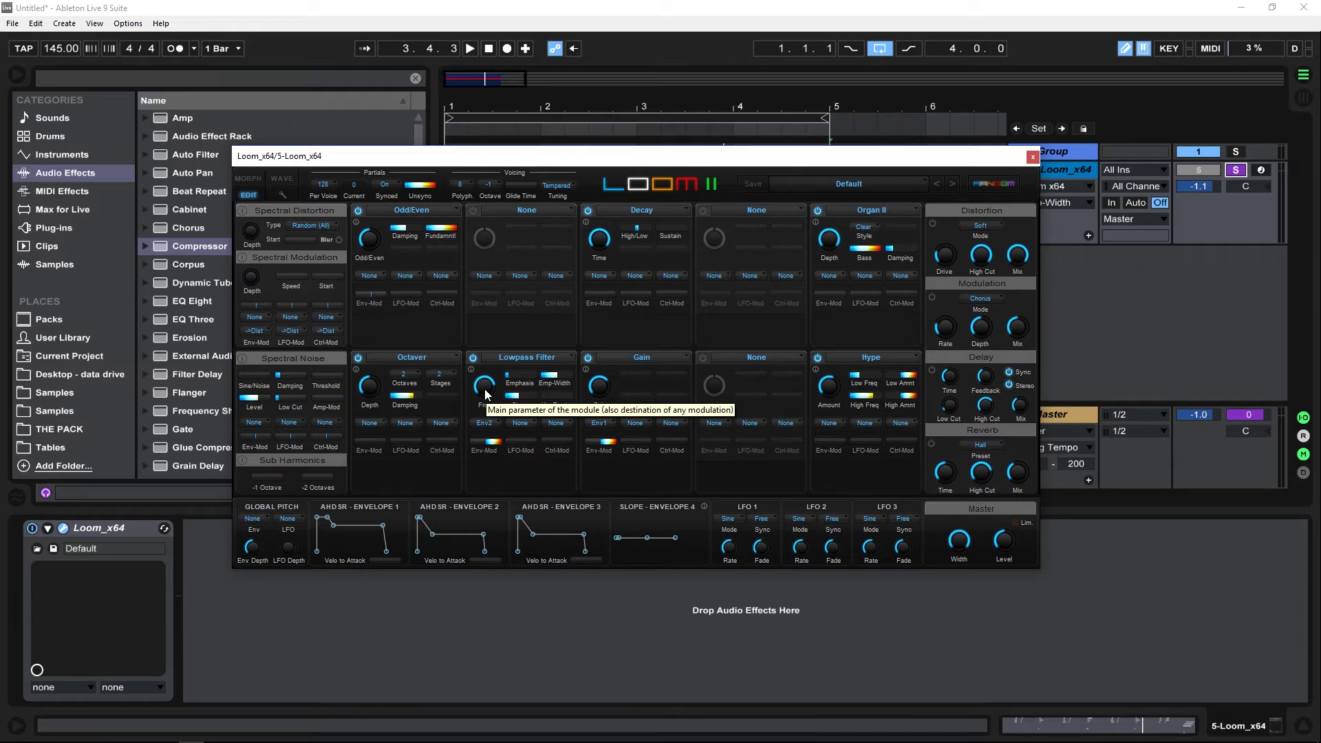
Reduce the Lowpass Filter's Env-Mod depth to 0 % while auditioning the loop
{"action": "left_click", "coordinate": [498, 441]}
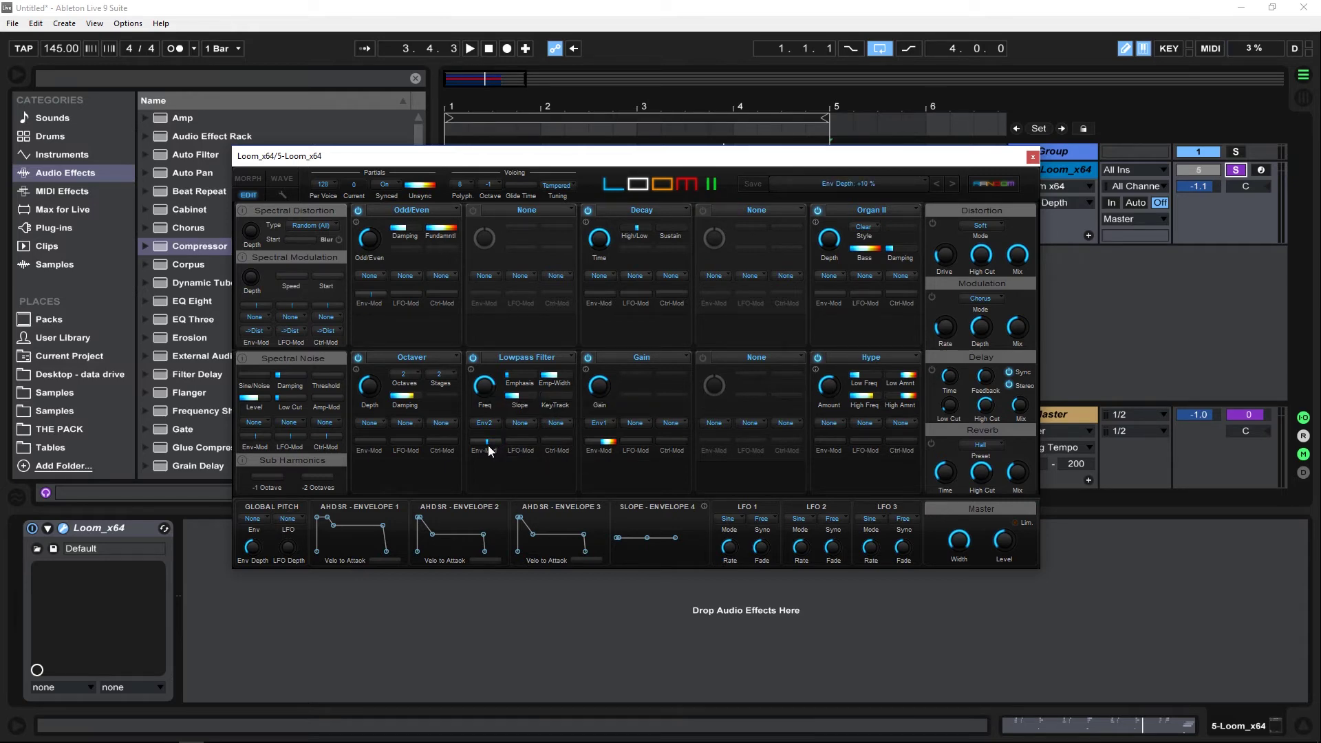
{"action": "left_click_drag", "start_coordinate": [488, 444], "coordinate": [485, 445]}
{"action": "key", "text": "space"}
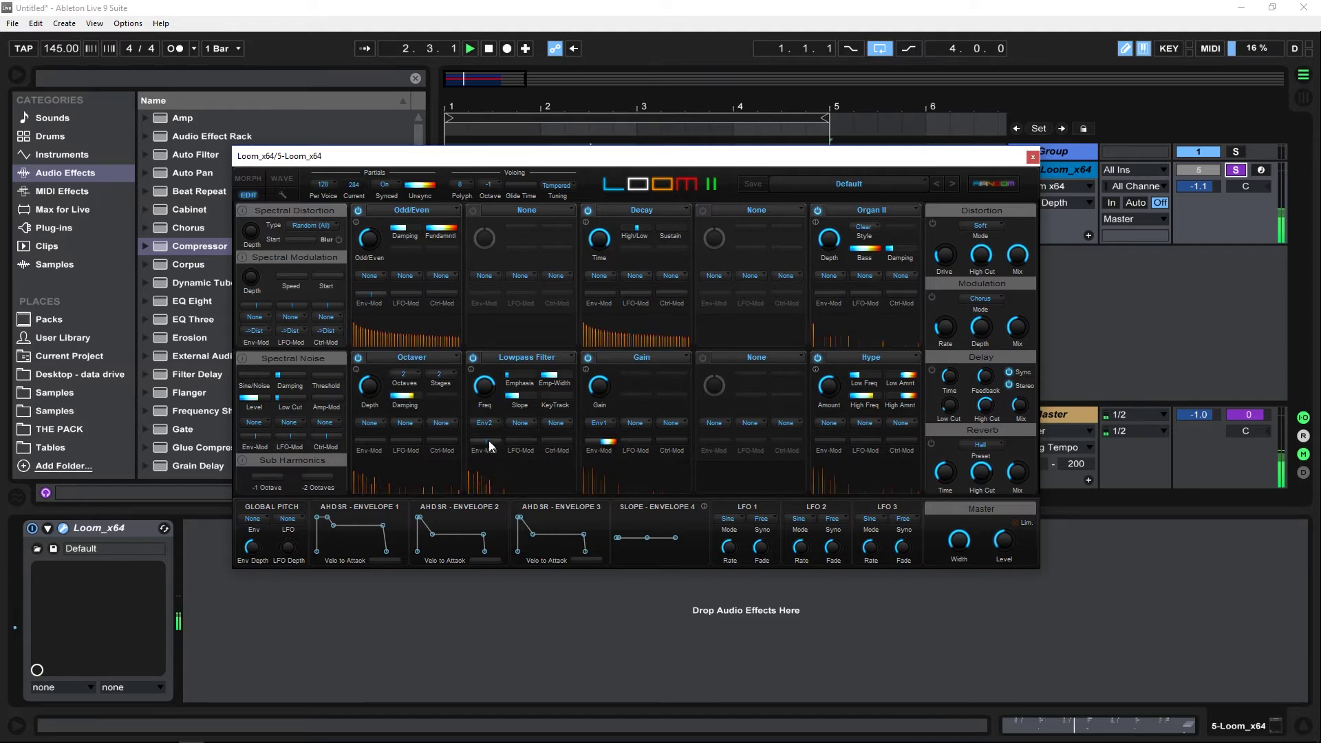
{"action": "mouse_move", "coordinate": [488, 440]}
{"action": "left_mouse_down"}
{"action": "mouse_move", "coordinate": [512, 443]}
{"action": "mouse_move", "coordinate": [487, 447]}
{"action": "left_mouse_up"}
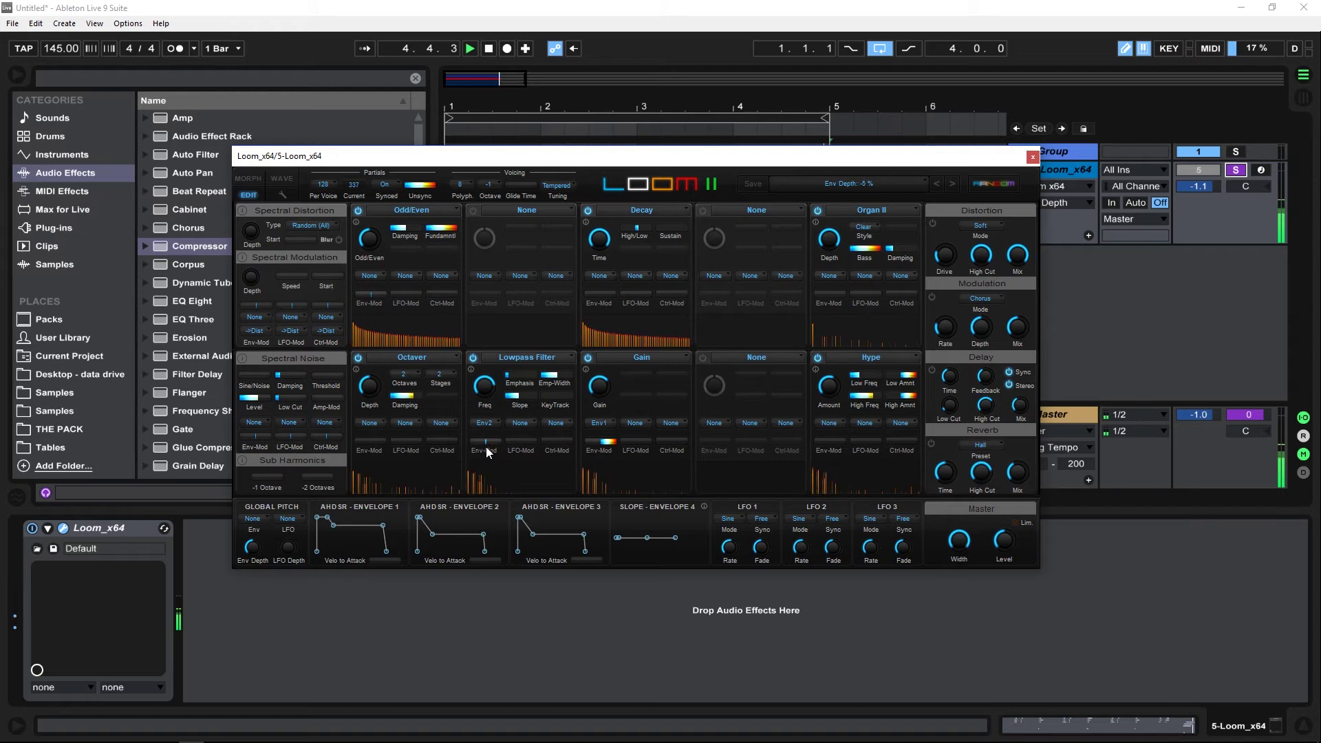
{"action": "key", "text": "space"}
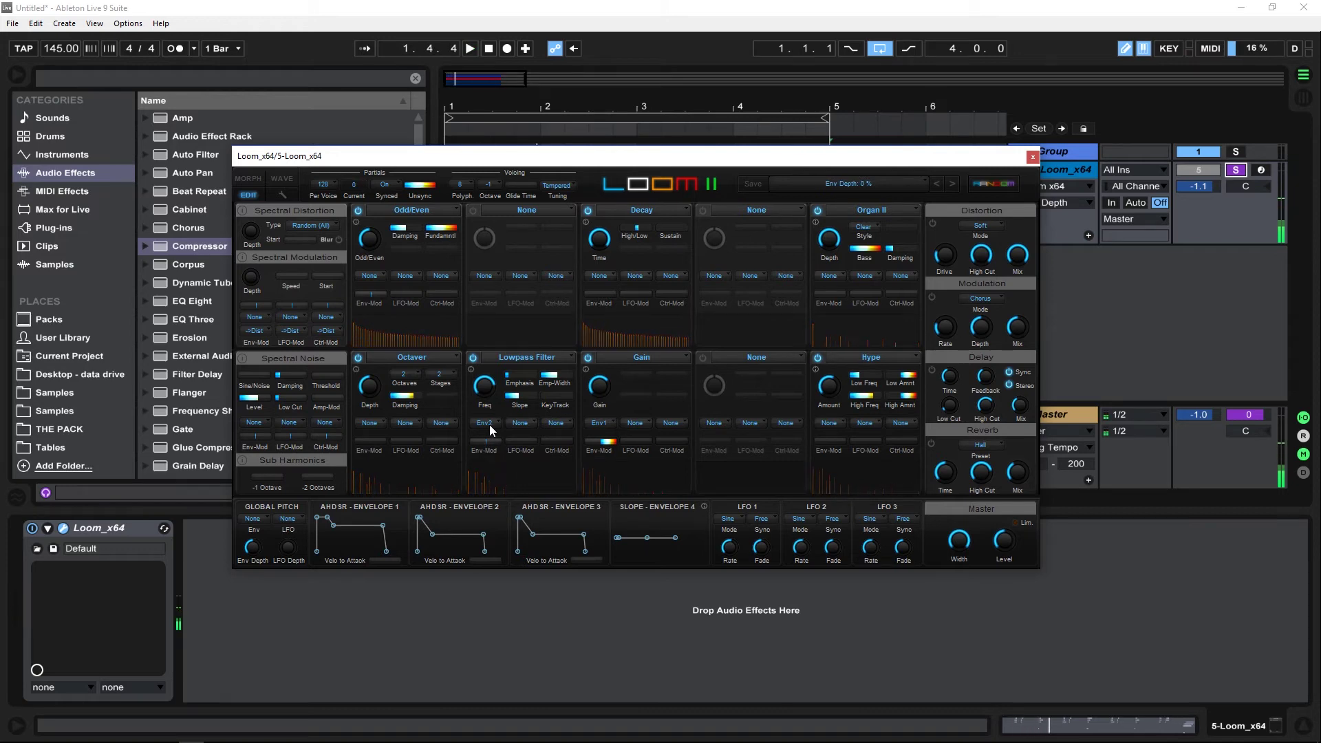
Audition the Lowpass Filter with its envelope source at None and assign Env 1 as the source
{"action": "left_click", "coordinate": [486, 423]}
{"action": "left_click", "coordinate": [497, 437]}
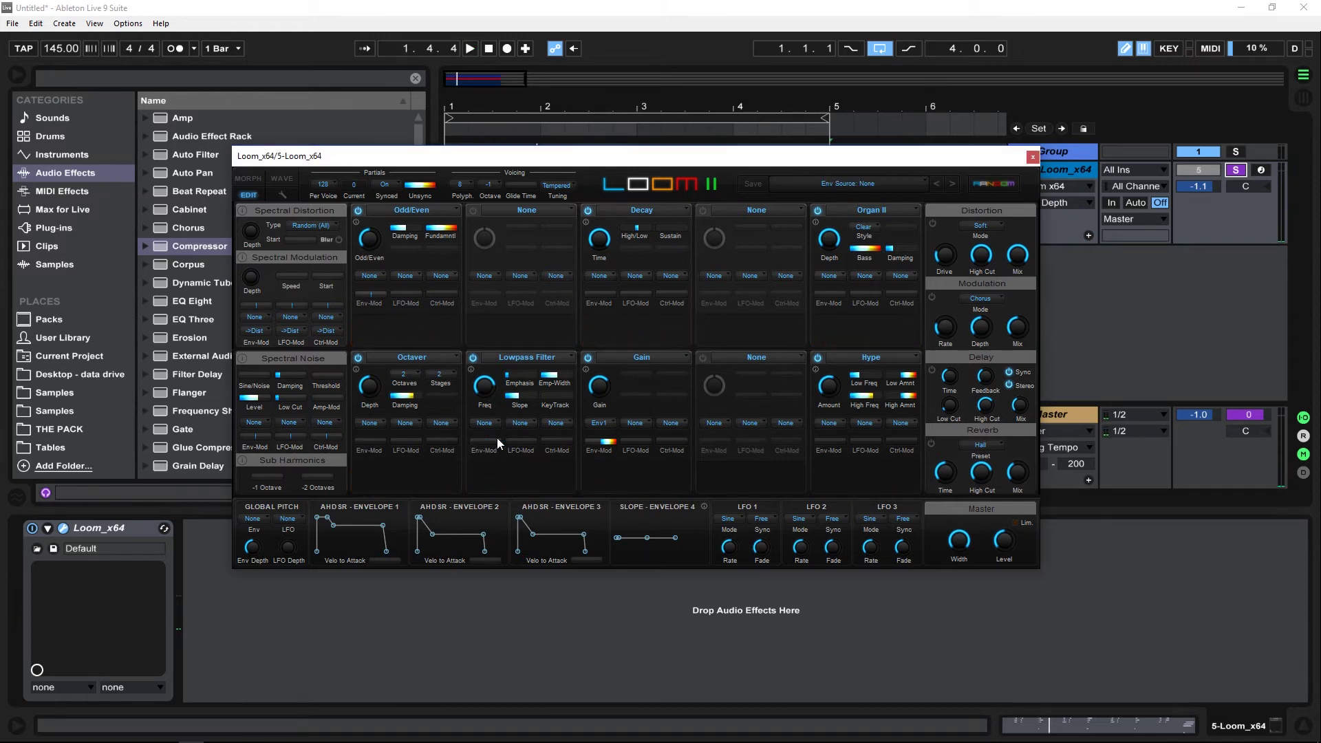
{"action": "key", "text": "space"}
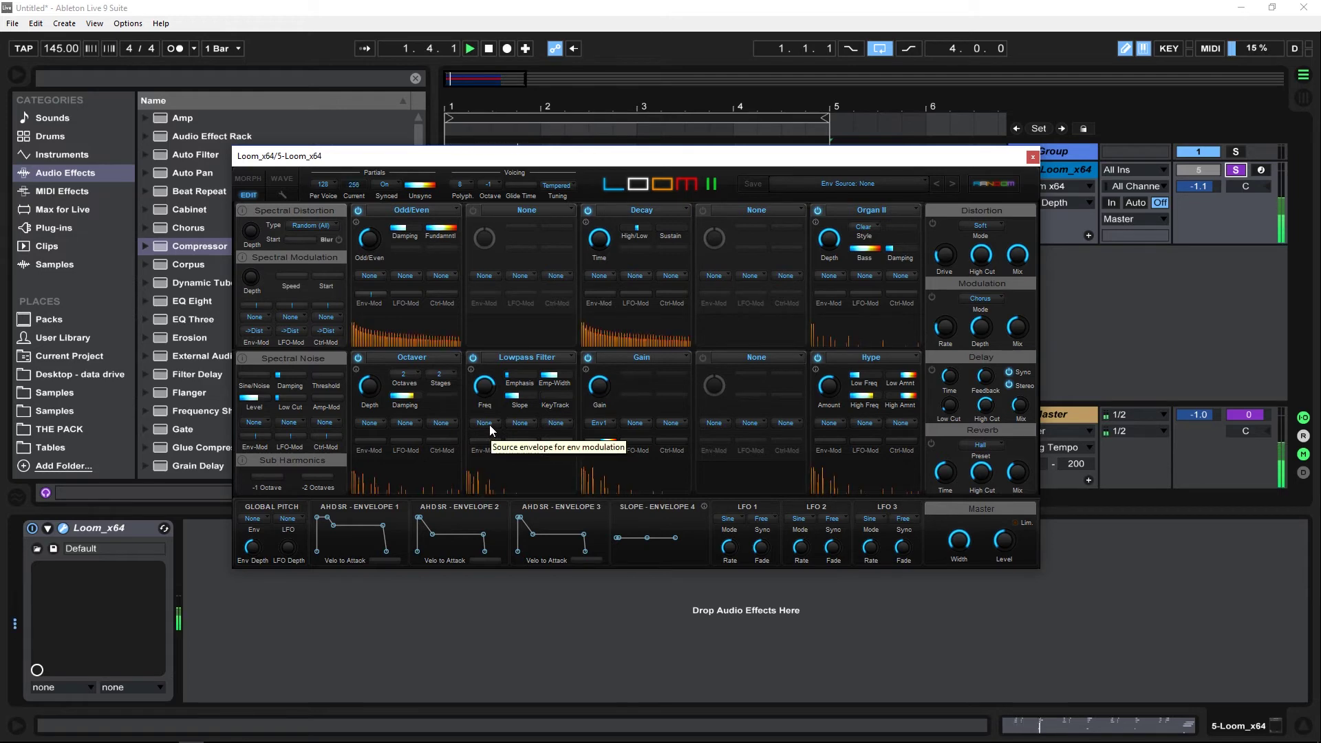
{"action": "left_click", "coordinate": [487, 424]}
{"action": "left_click", "coordinate": [503, 440]}
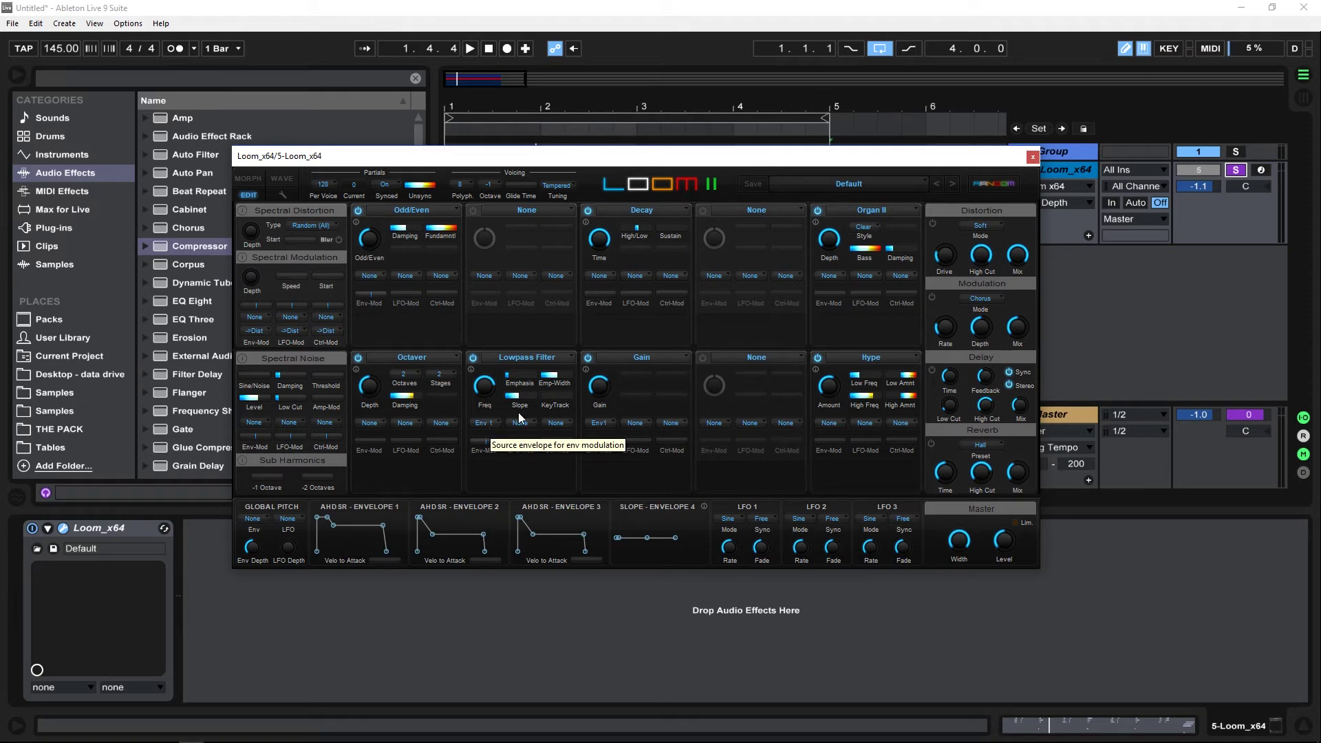
Switch on the fourth module in the lower row, load the Pan effect module into it and play the loop
{"action": "left_click", "coordinate": [702, 358]}
{"action": "left_click", "coordinate": [736, 356]}
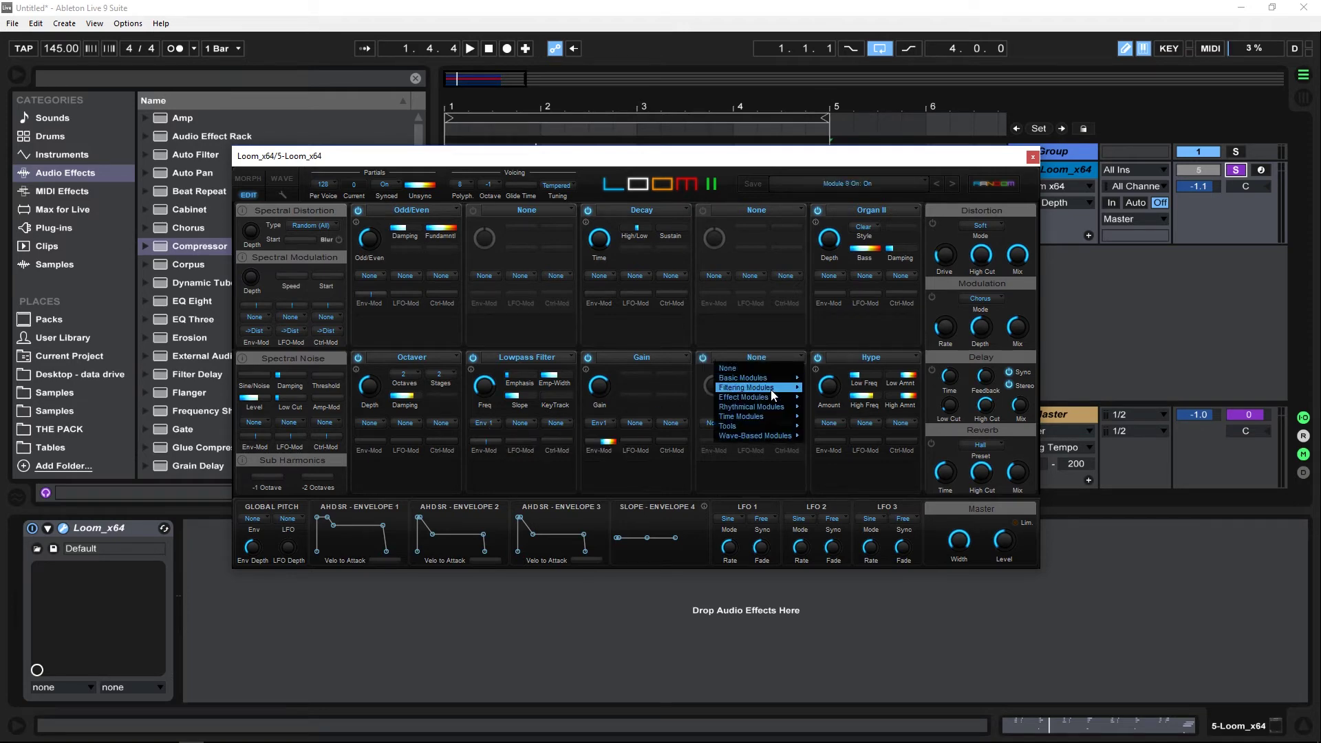
{"action": "mouse_move", "coordinate": [773, 394]}
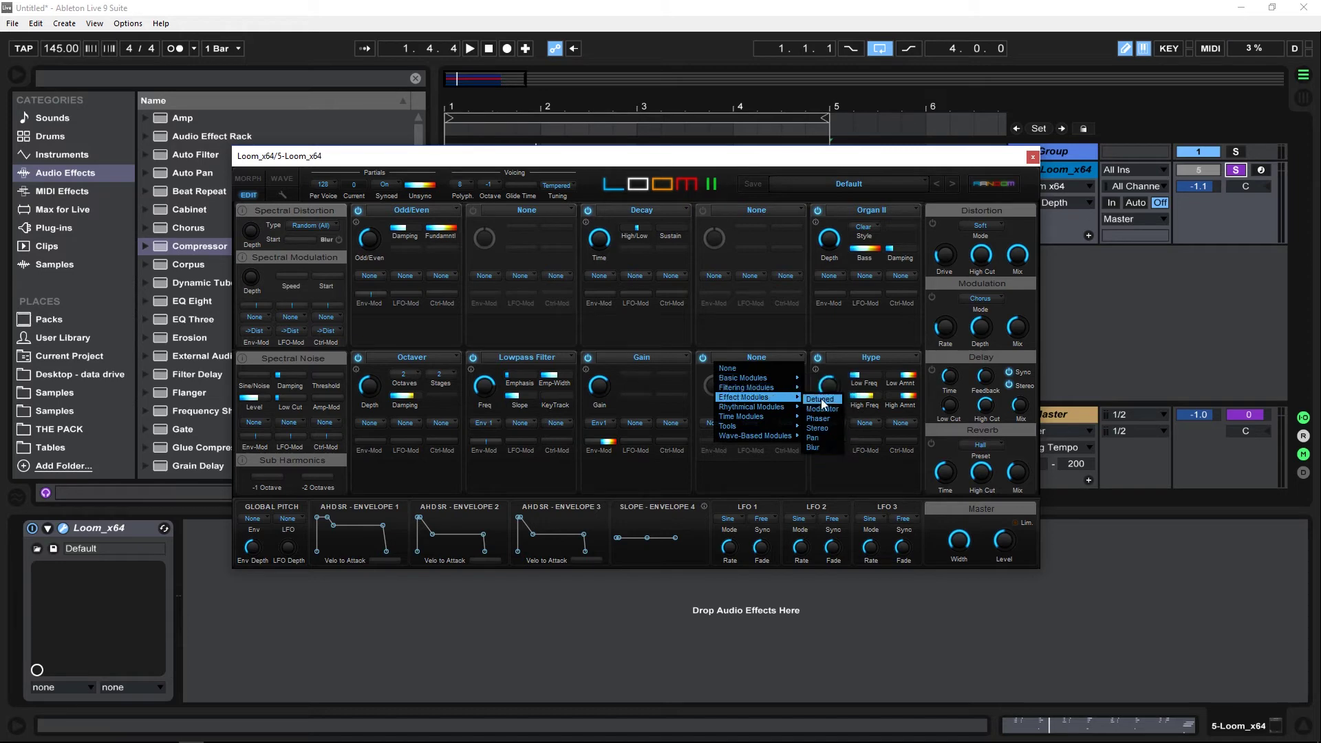
{"action": "left_click", "coordinate": [820, 437]}
{"action": "key", "text": "space"}
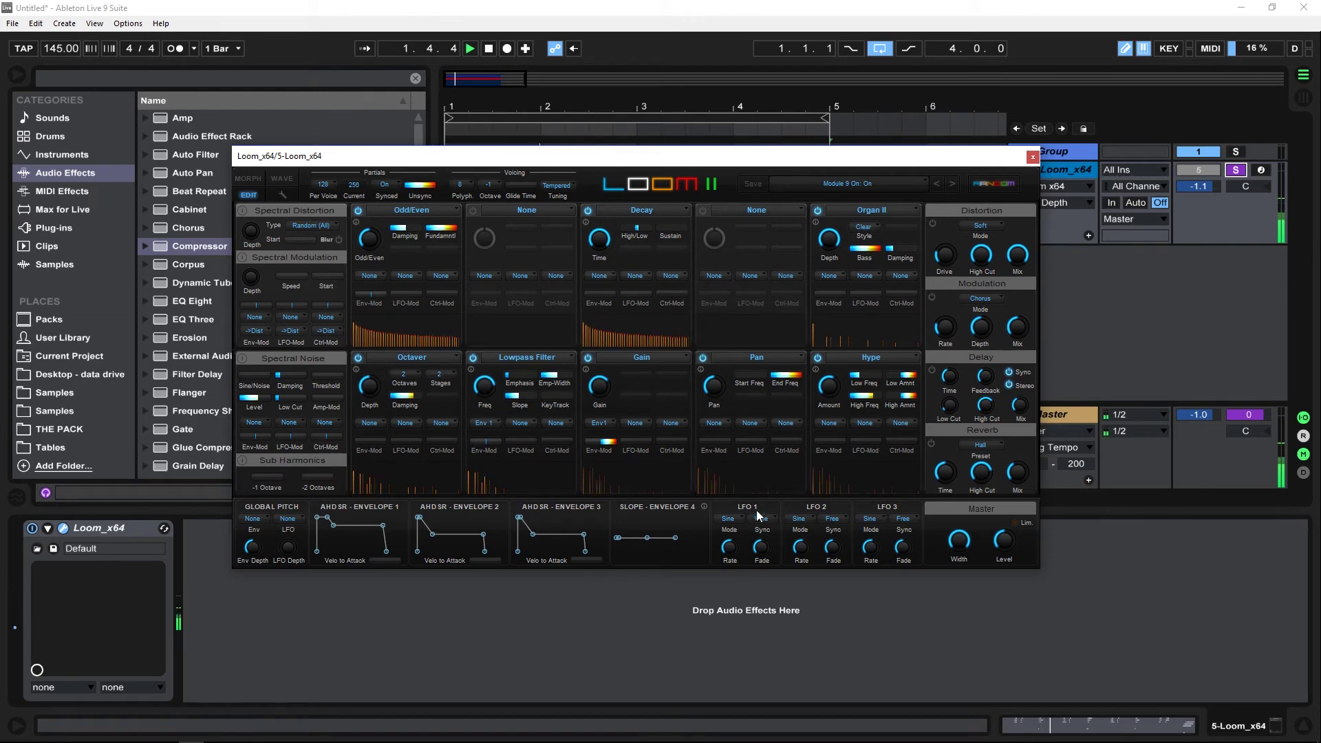
Assign LFO1 as the Pan module's LFO modulation source and set the LFO 1 rate to about 3.37 Hz
{"action": "left_click", "coordinate": [756, 428]}
{"action": "left_click", "coordinate": [761, 446]}
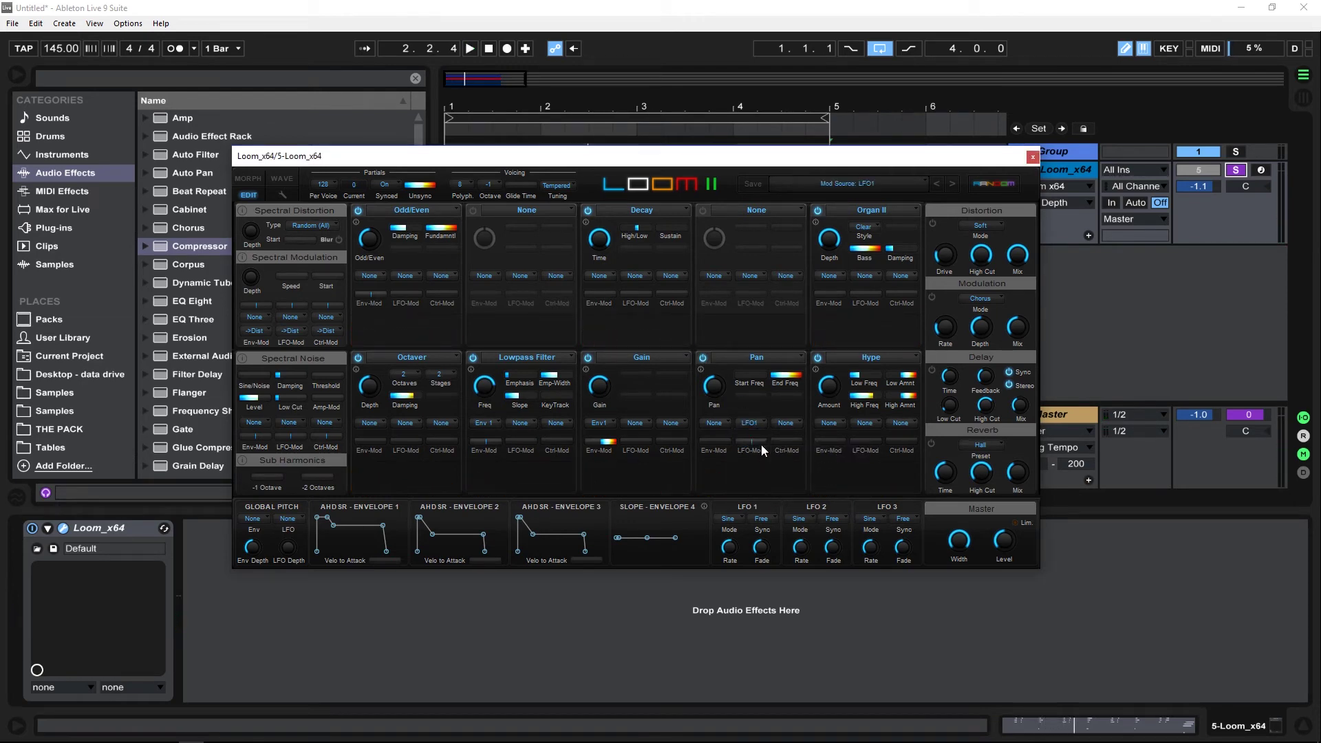
{"action": "left_click", "coordinate": [727, 553]}
Raise the Pan module's LFO-Mod depth slightly above zero while the loop plays
{"action": "key", "text": "space"}
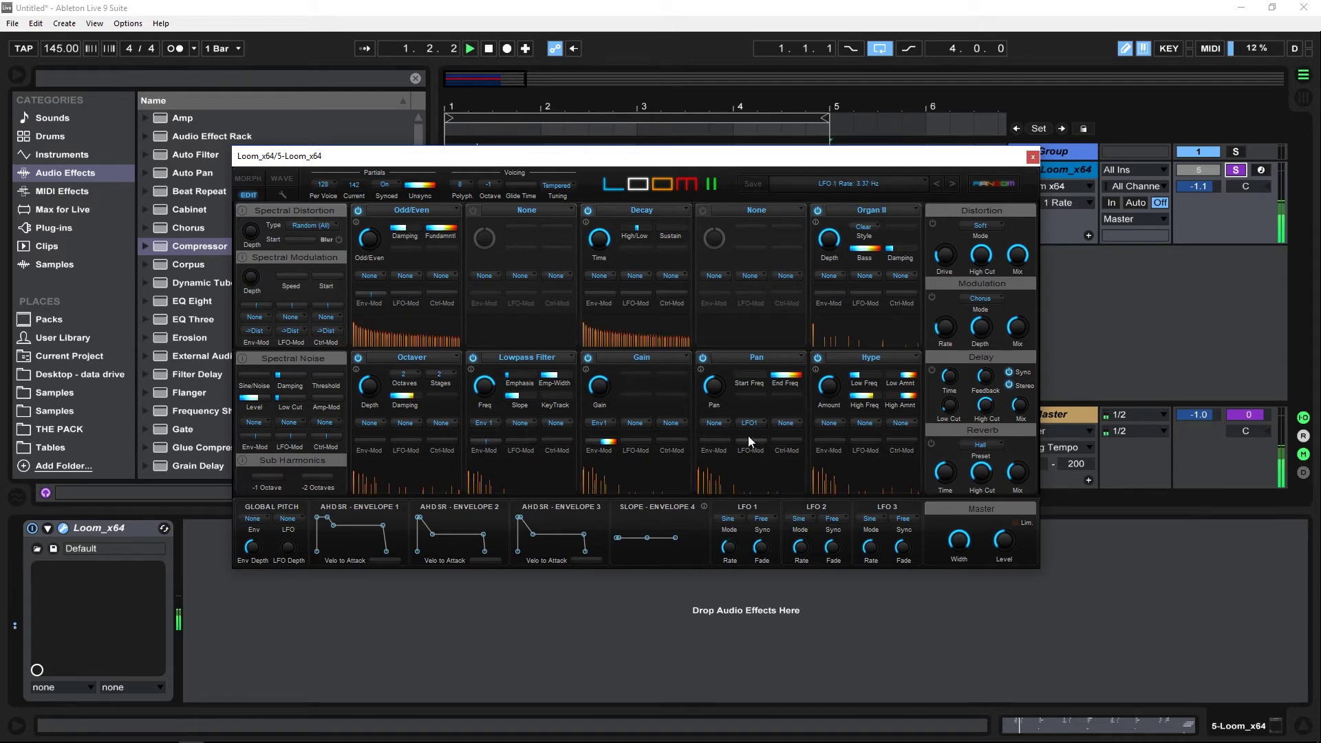
{"action": "left_click_drag", "start_coordinate": [751, 444], "coordinate": [757, 443]}
{"action": "left_click_drag", "start_coordinate": [757, 444], "coordinate": [757, 444]}
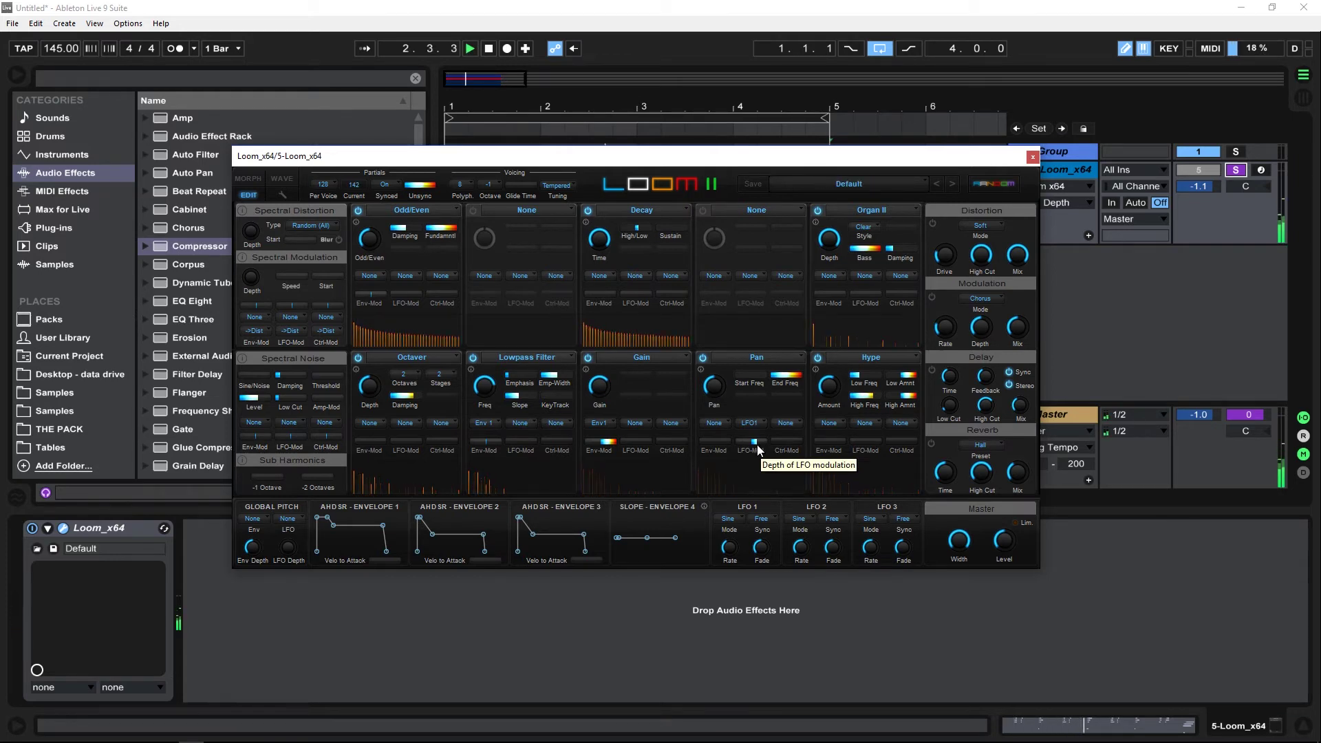
{"action": "key", "text": "space"}
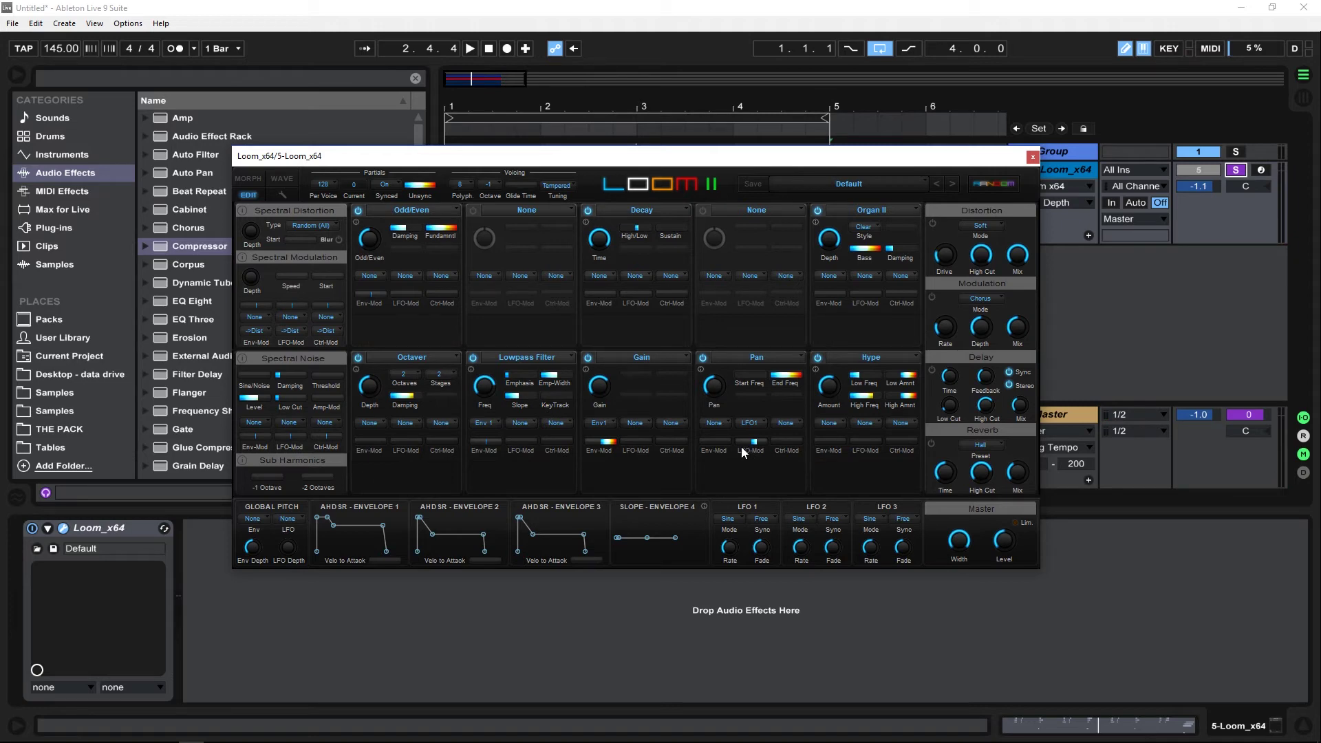
Assign LFO1 as the Lowpass Filter's LFO modulation source and give it a slight LFO-Mod depth while the loop plays
{"action": "left_click", "coordinate": [526, 427]}
{"action": "left_click", "coordinate": [529, 443]}
{"action": "key", "text": "space"}
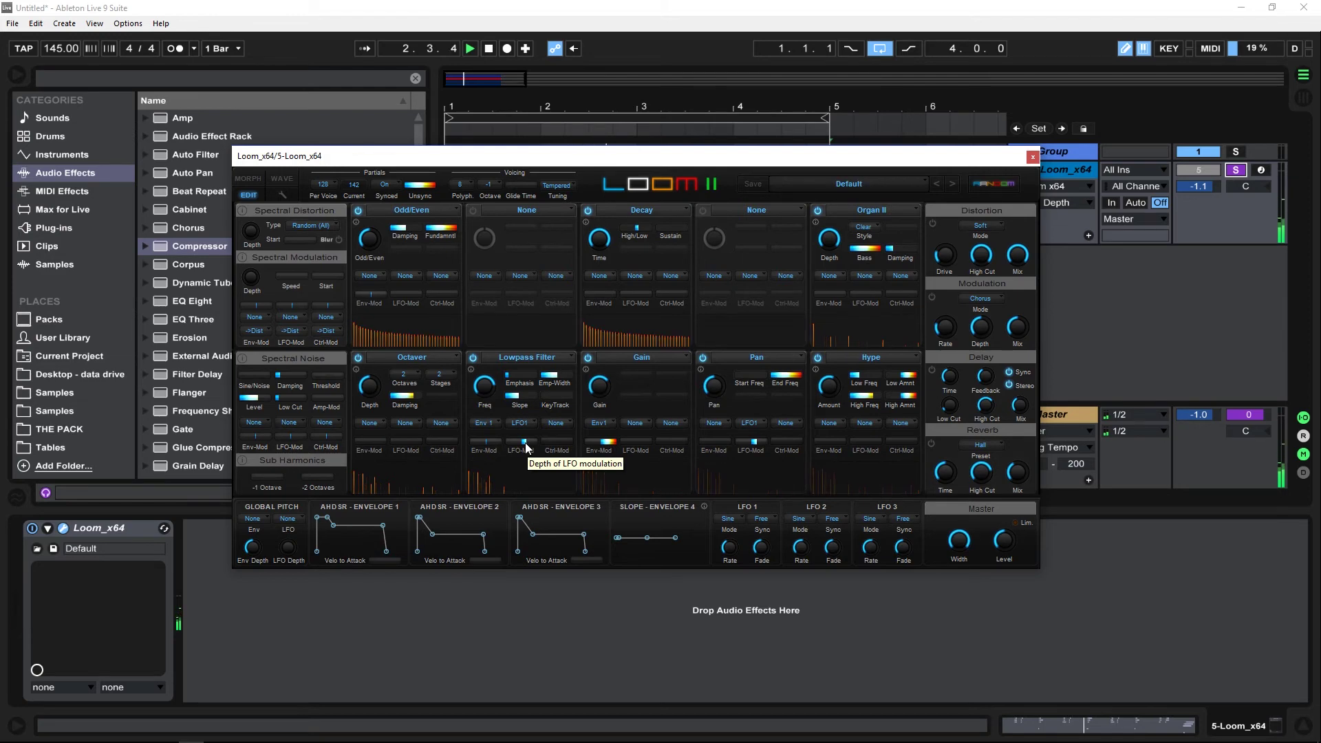
{"action": "left_click_drag", "start_coordinate": [527, 449], "coordinate": [521, 449]}
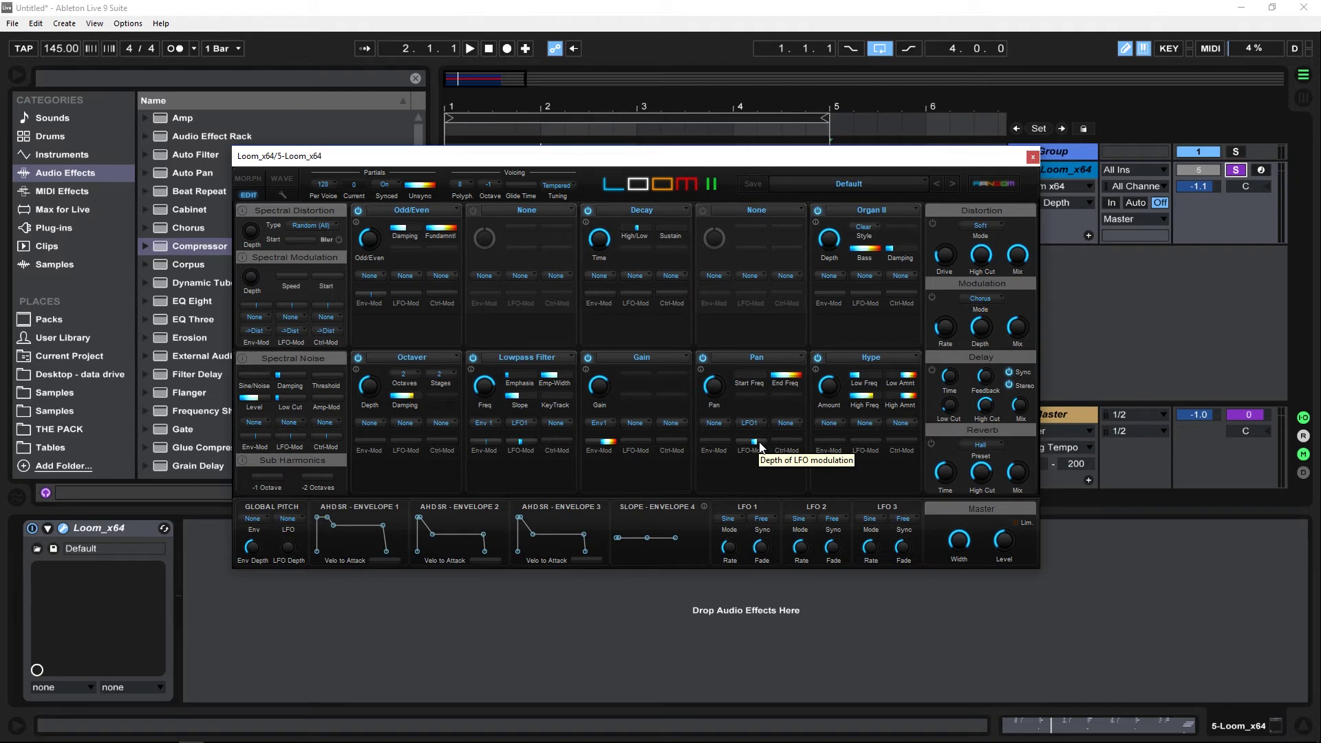
Assign LFO1 as the Gain module's LFO modulation source, give it a slight positive LFO-Mod depth and play the loop
{"action": "left_click", "coordinate": [636, 421]}
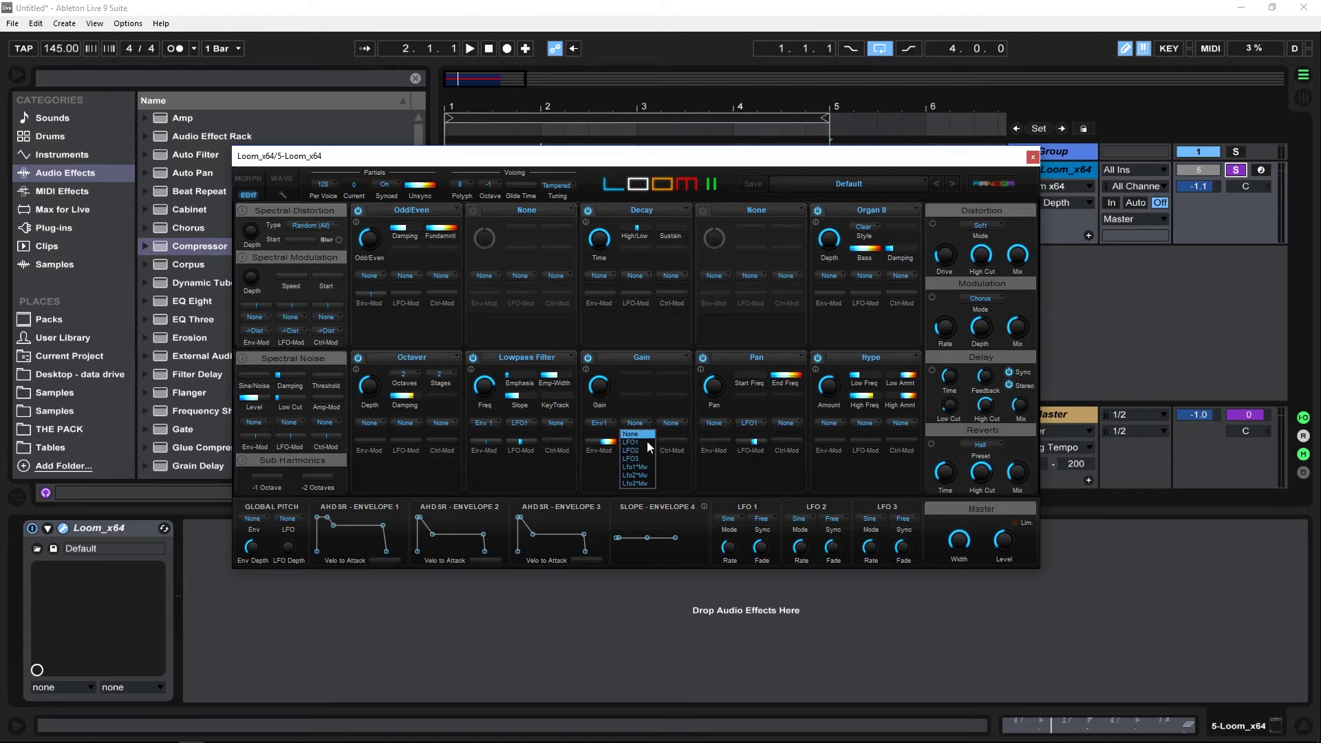
{"action": "left_click", "coordinate": [647, 443]}
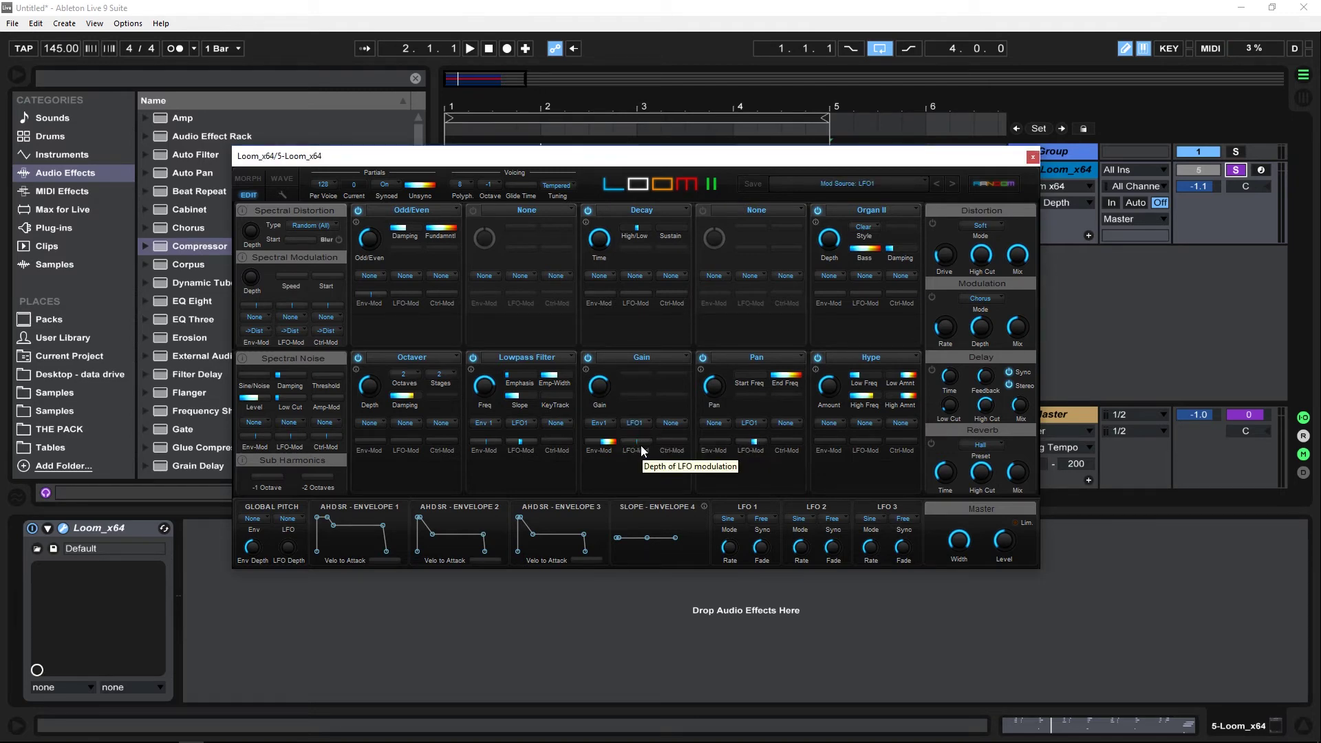
{"action": "left_click_drag", "start_coordinate": [641, 444], "coordinate": [639, 443]}
{"action": "key", "text": "space"}
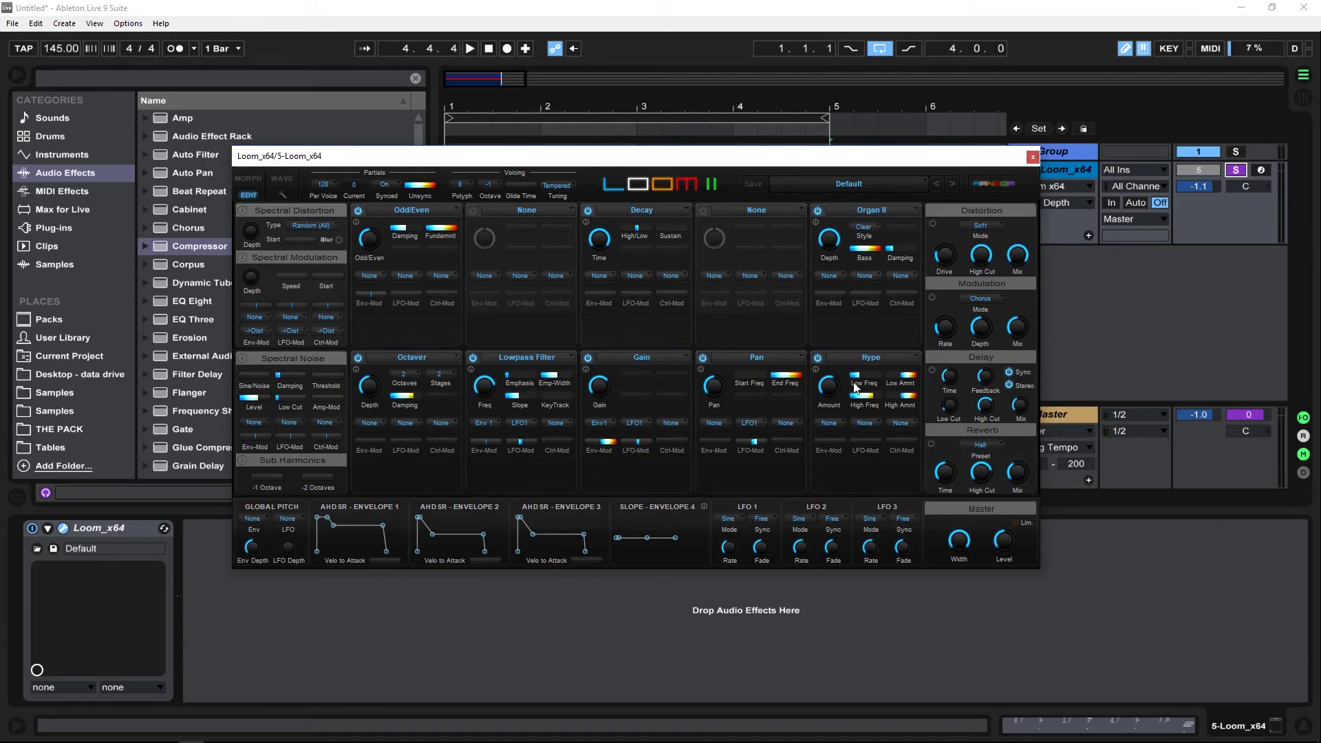
Adjust the Hype module's Low Freq, High Freq, Low Amnt and High Amnt while the loop plays
{"action": "left_click_drag", "start_coordinate": [861, 374], "coordinate": [869, 374]}
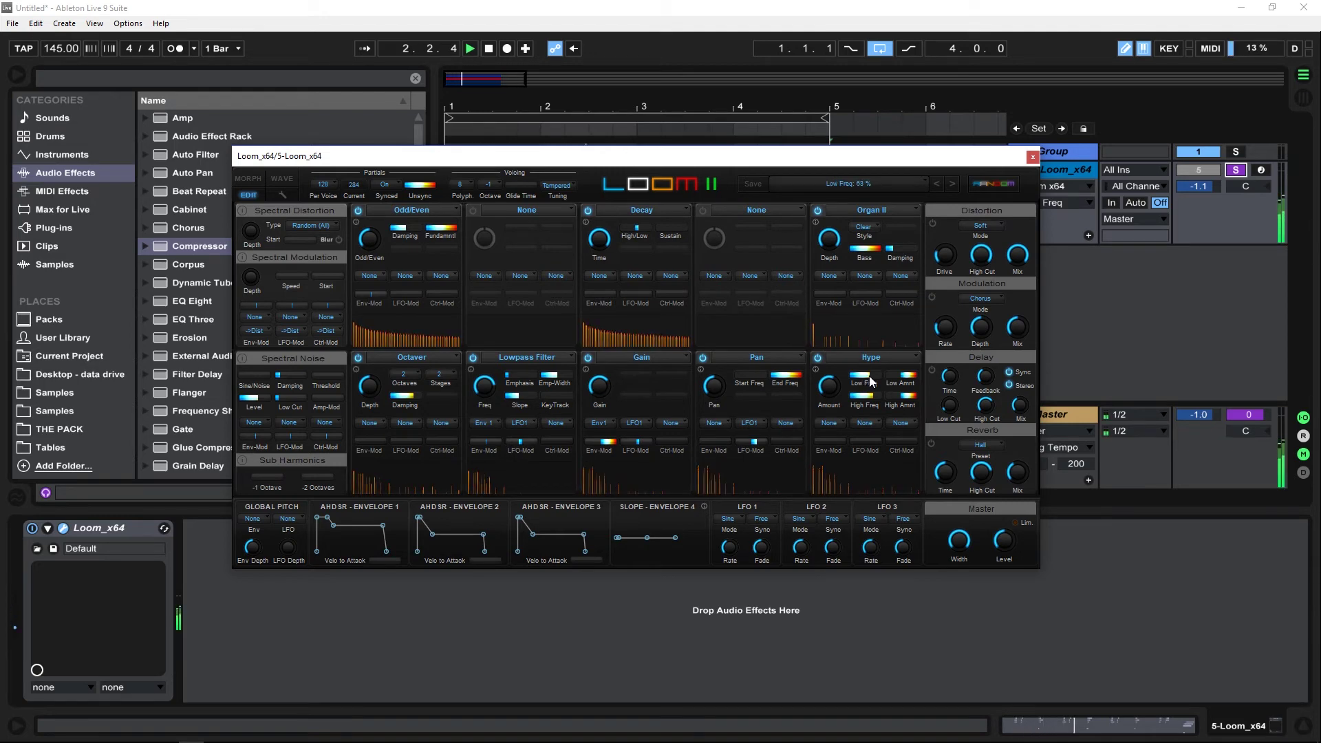
{"action": "left_click_drag", "start_coordinate": [871, 394], "coordinate": [908, 383]}
{"action": "left_click", "coordinate": [908, 396]}
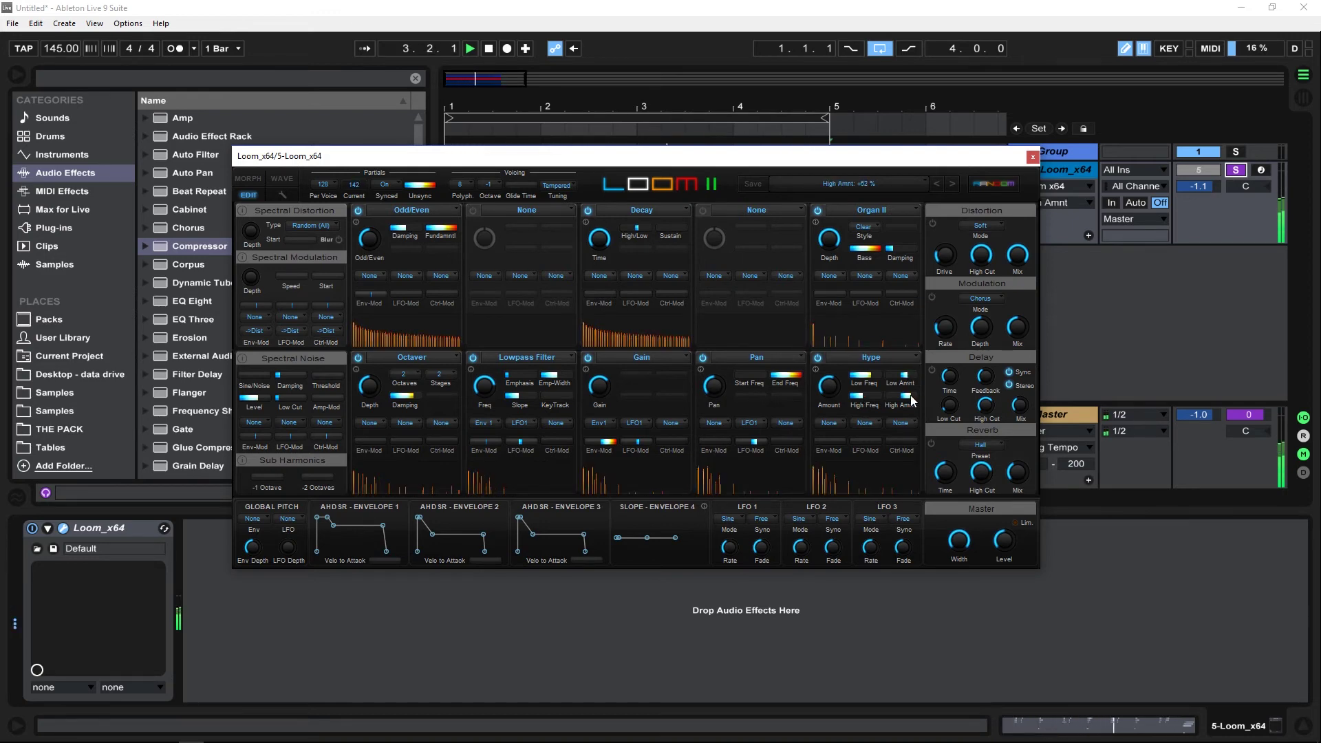
{"action": "left_click_drag", "start_coordinate": [908, 399], "coordinate": [908, 402]}
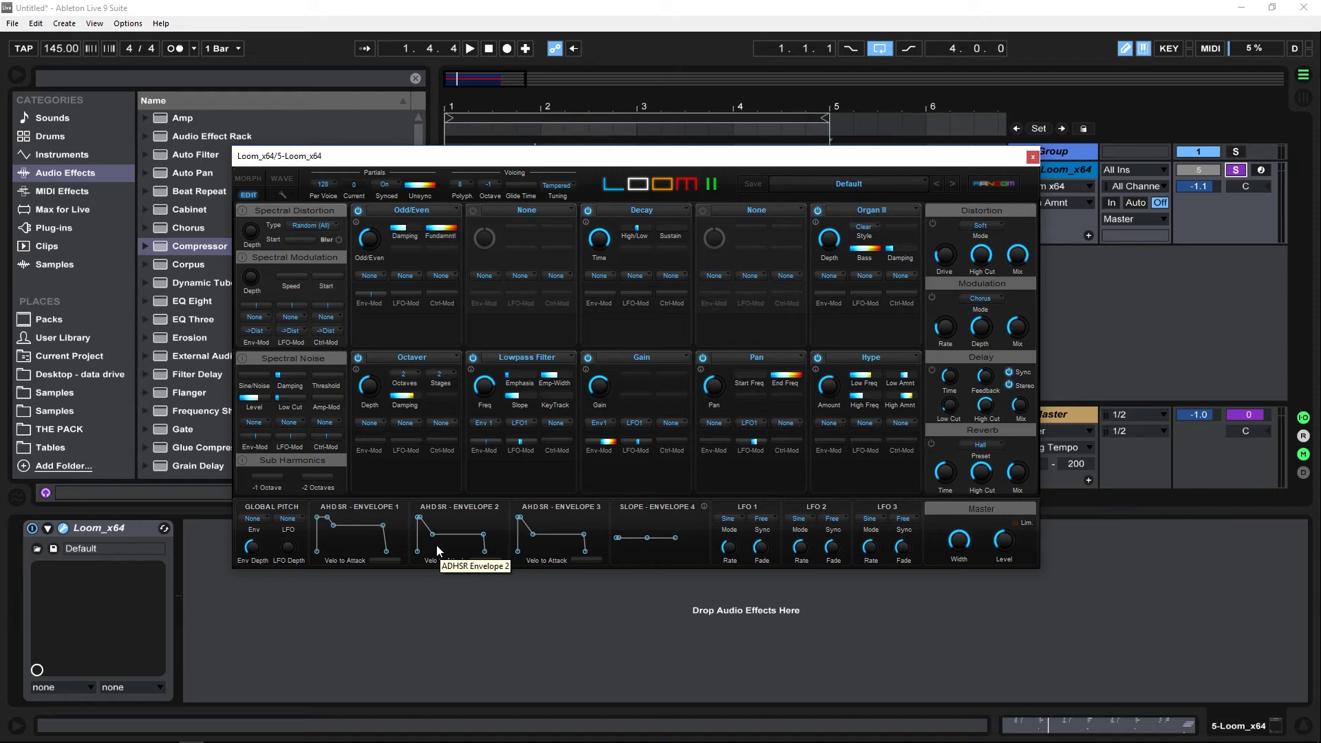
Shape Envelope 2 with a decay to zero sustain, assign Env 2 as Odd/Even's envelope source and play the loop
{"action": "left_click_drag", "start_coordinate": [435, 538], "coordinate": [443, 564]}
{"action": "left_click_drag", "start_coordinate": [490, 554], "coordinate": [488, 551]}
{"action": "key", "text": "space"}
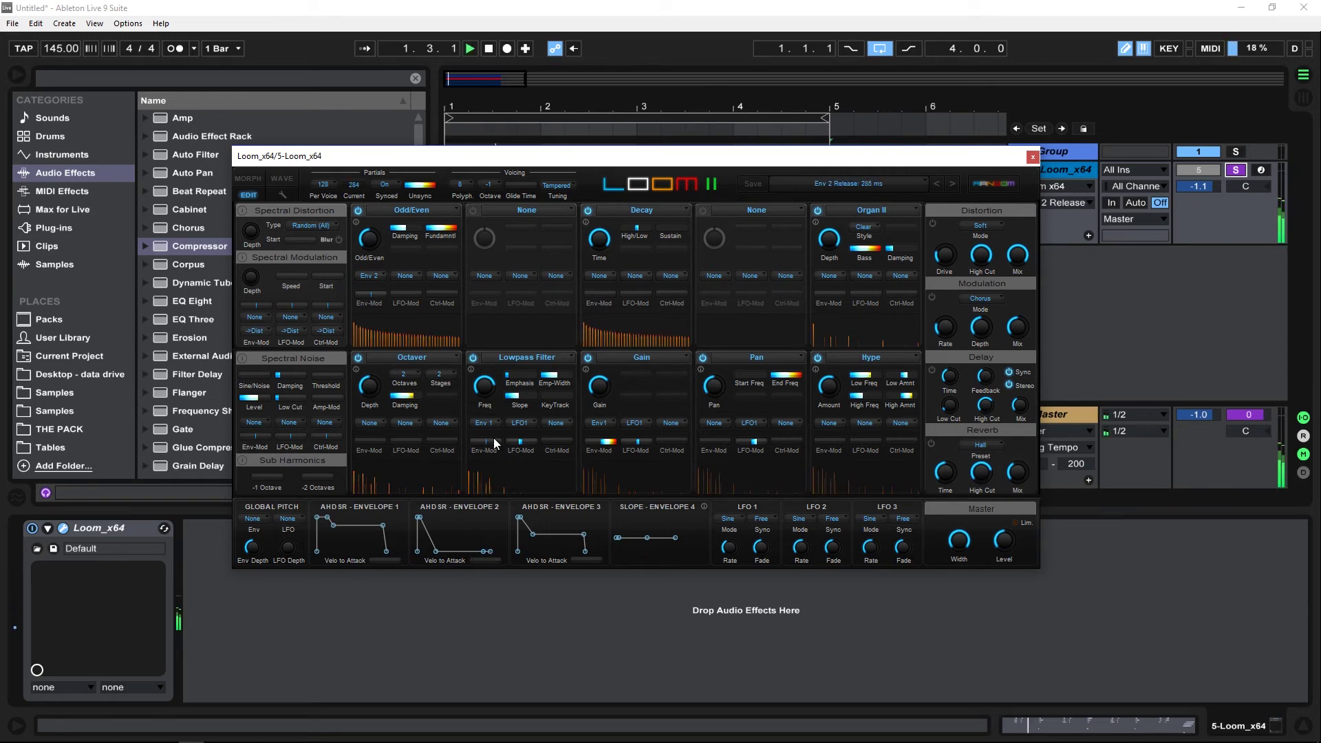
Set the Lowpass Filter's Env-Mod depth to about +10 % and give Odd/Even a slight positive Env-Mod depth
{"action": "mouse_move", "coordinate": [488, 445]}
{"action": "left_mouse_down"}
{"action": "mouse_move", "coordinate": [502, 447]}
{"action": "mouse_move", "coordinate": [489, 451]}
{"action": "left_mouse_up"}
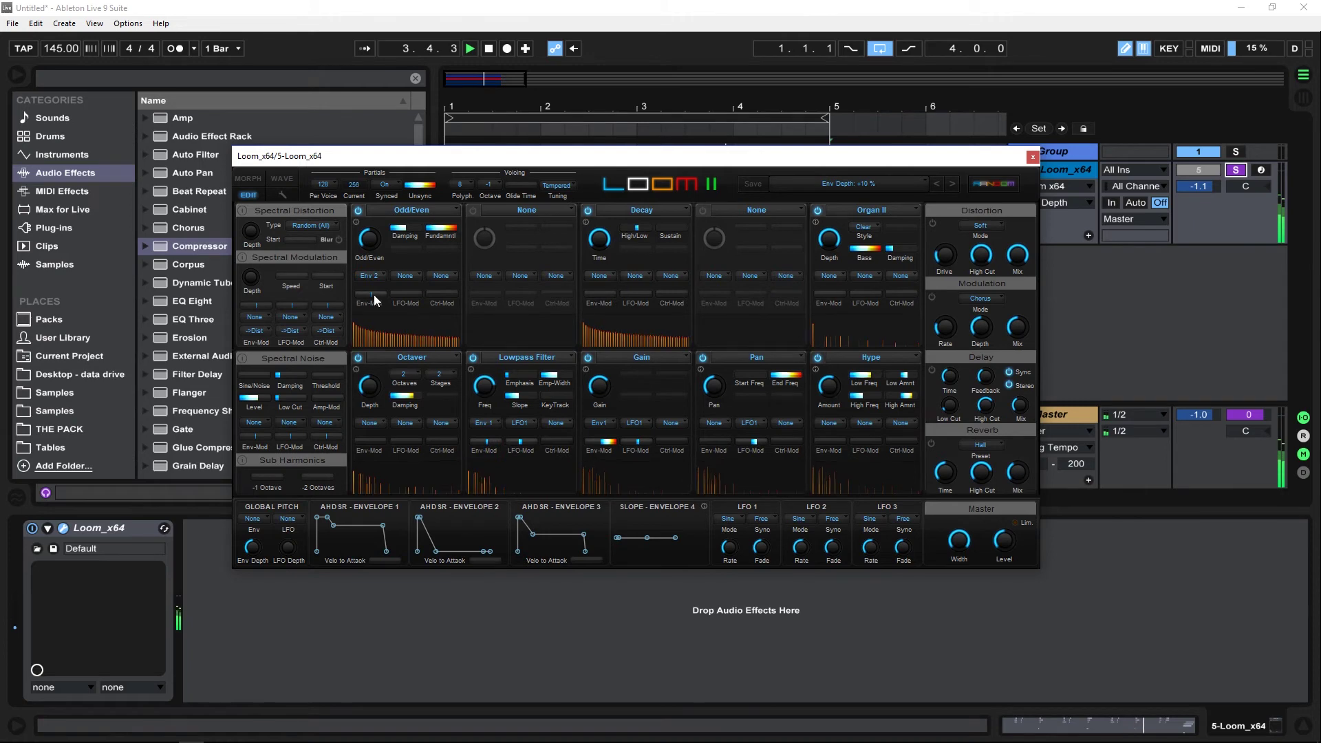
{"action": "left_click_drag", "start_coordinate": [374, 294], "coordinate": [414, 306]}
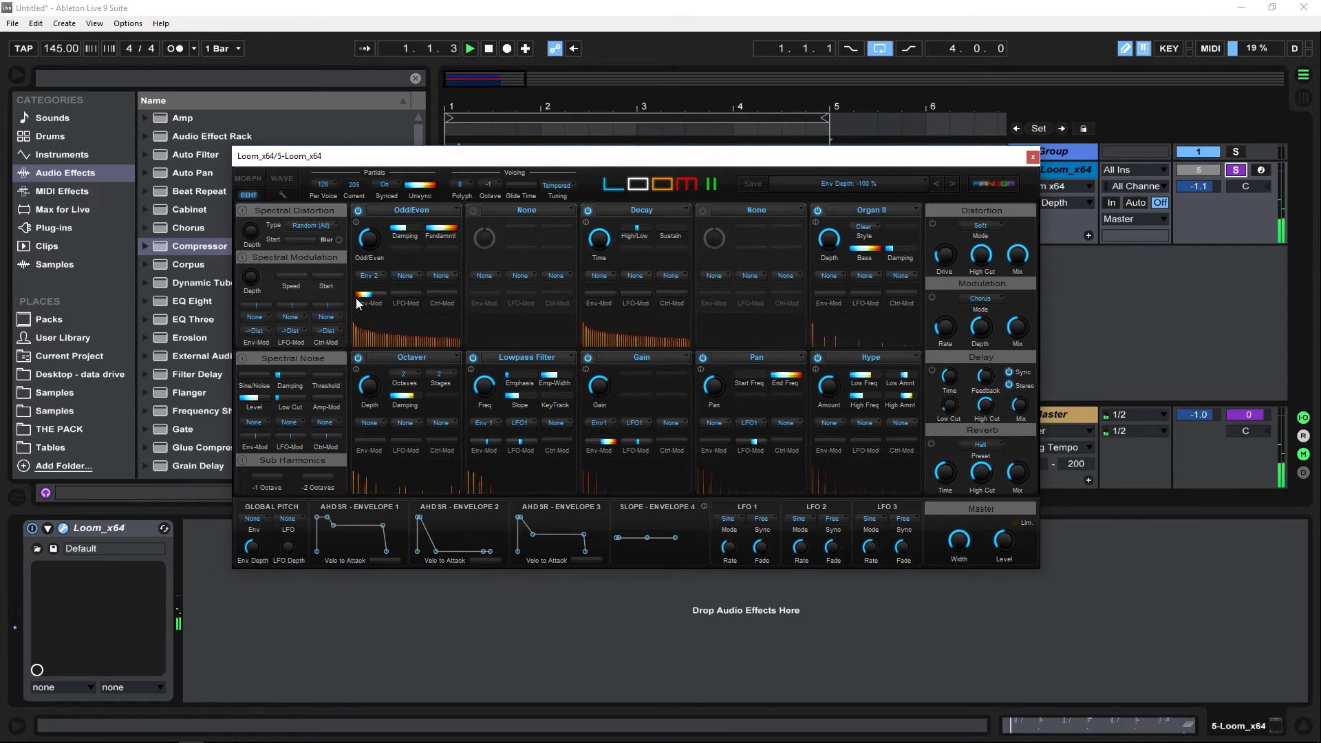
{"action": "left_click_drag", "start_coordinate": [401, 307], "coordinate": [373, 300]}
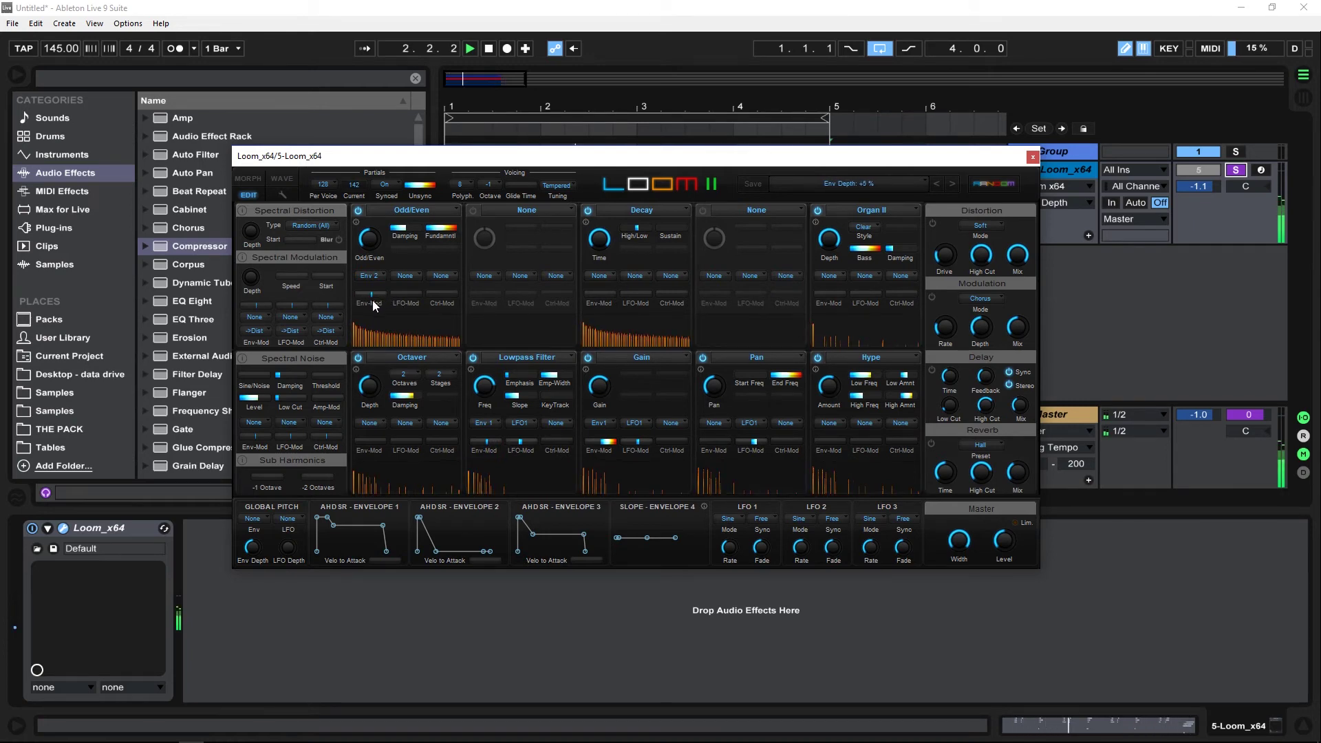
{"action": "left_click", "coordinate": [488, 443]}
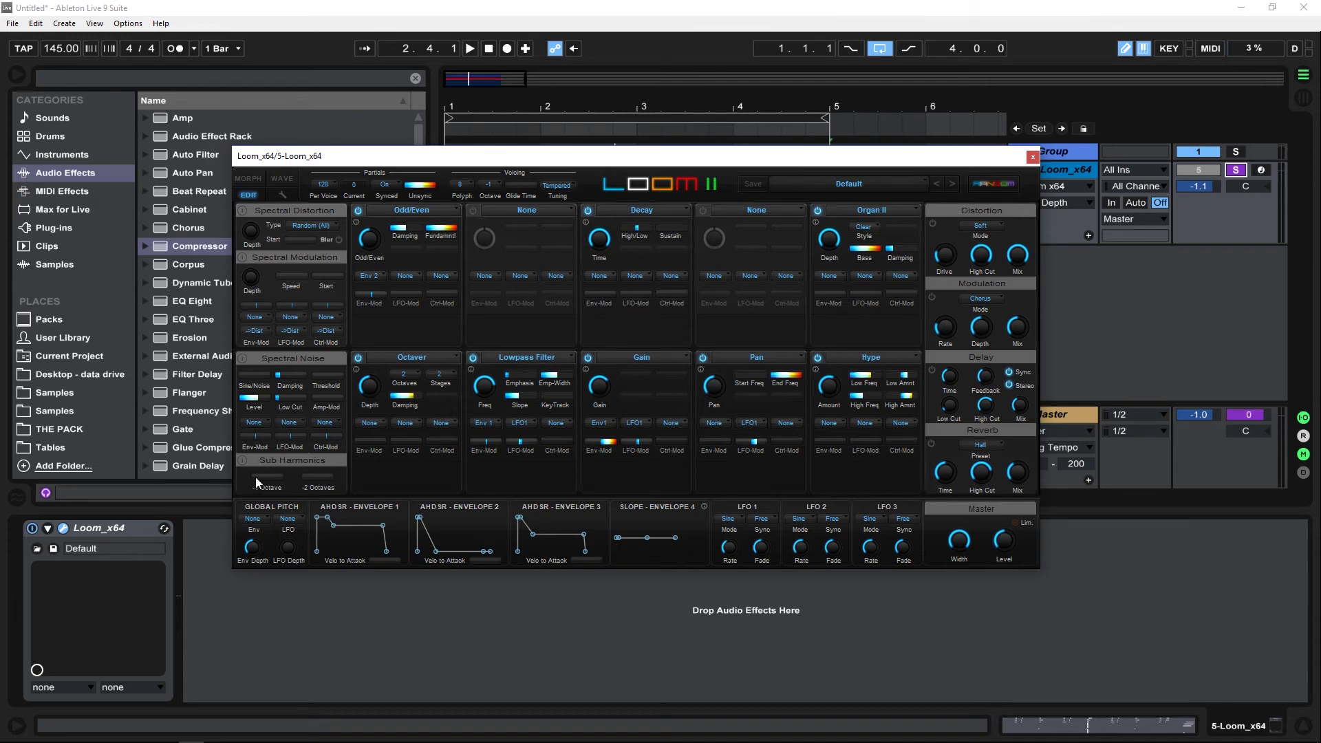
Play the loop and raise the Sub Harmonics -1 Octave and -2 Octaves levels slightly
{"action": "key", "text": "space"}
{"action": "mouse_move", "coordinate": [253, 477]}
{"action": "left_mouse_down"}
{"action": "mouse_move", "coordinate": [307, 477]}
{"action": "mouse_move", "coordinate": [257, 478]}
{"action": "left_mouse_up"}
Add slight Spectral Distortion depth, raise its Start amount, set the type to To Root and enable the switch beside Start
{"action": "left_click_drag", "start_coordinate": [254, 235], "coordinate": [292, 238]}
{"action": "left_click", "coordinate": [311, 225]}
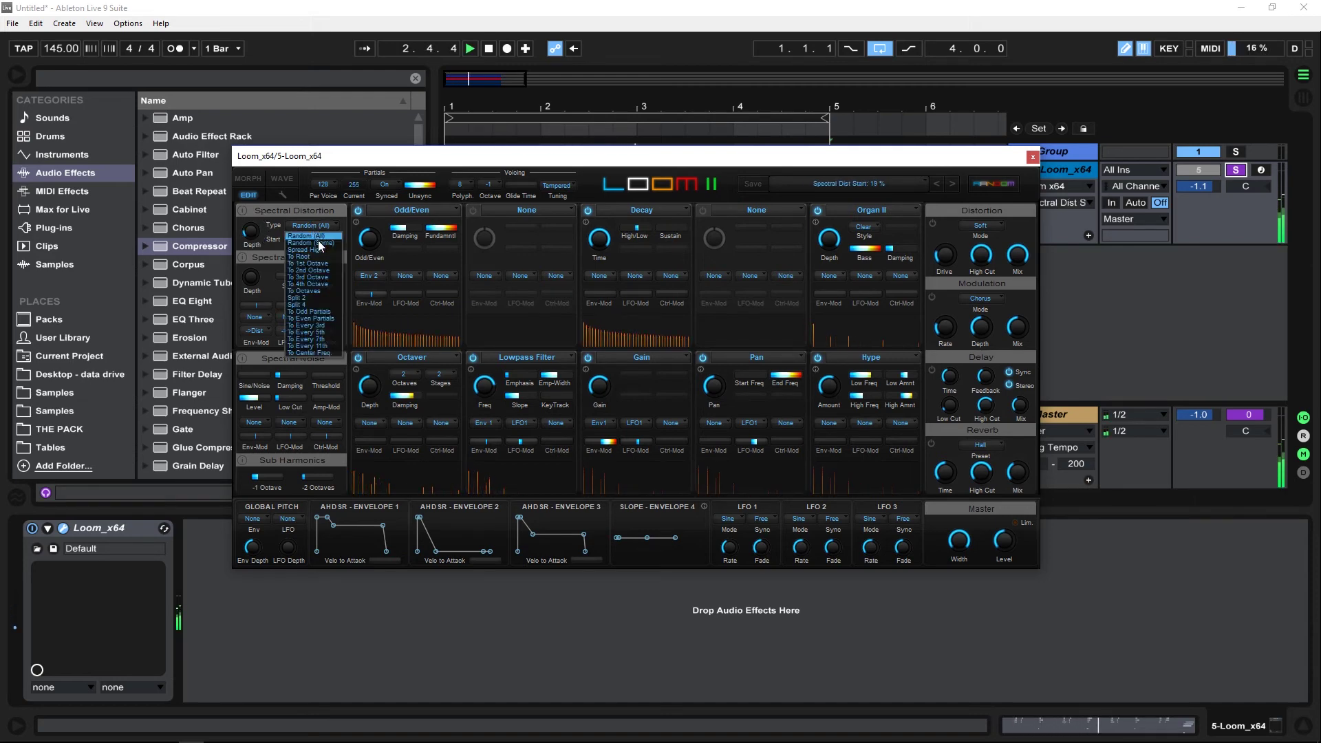
{"action": "left_click", "coordinate": [321, 258]}
{"action": "left_click", "coordinate": [337, 240]}
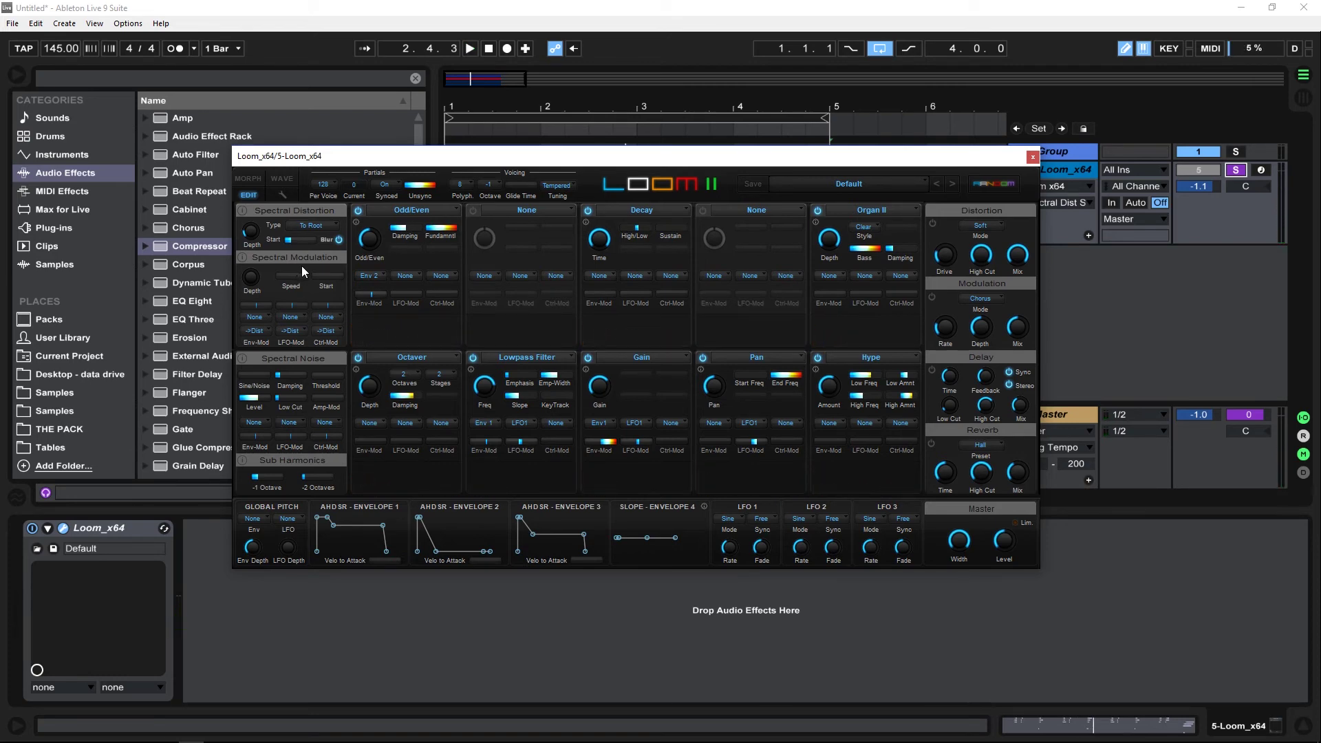
Check the Master level, switch on the Hall reverb, lower its Mix and reduce its Time to about 29 %
{"action": "left_click", "coordinate": [1005, 543]}
{"action": "left_click", "coordinate": [931, 443]}
{"action": "left_click_drag", "start_coordinate": [1019, 474], "coordinate": [1016, 496]}
{"action": "left_click", "coordinate": [949, 481]}
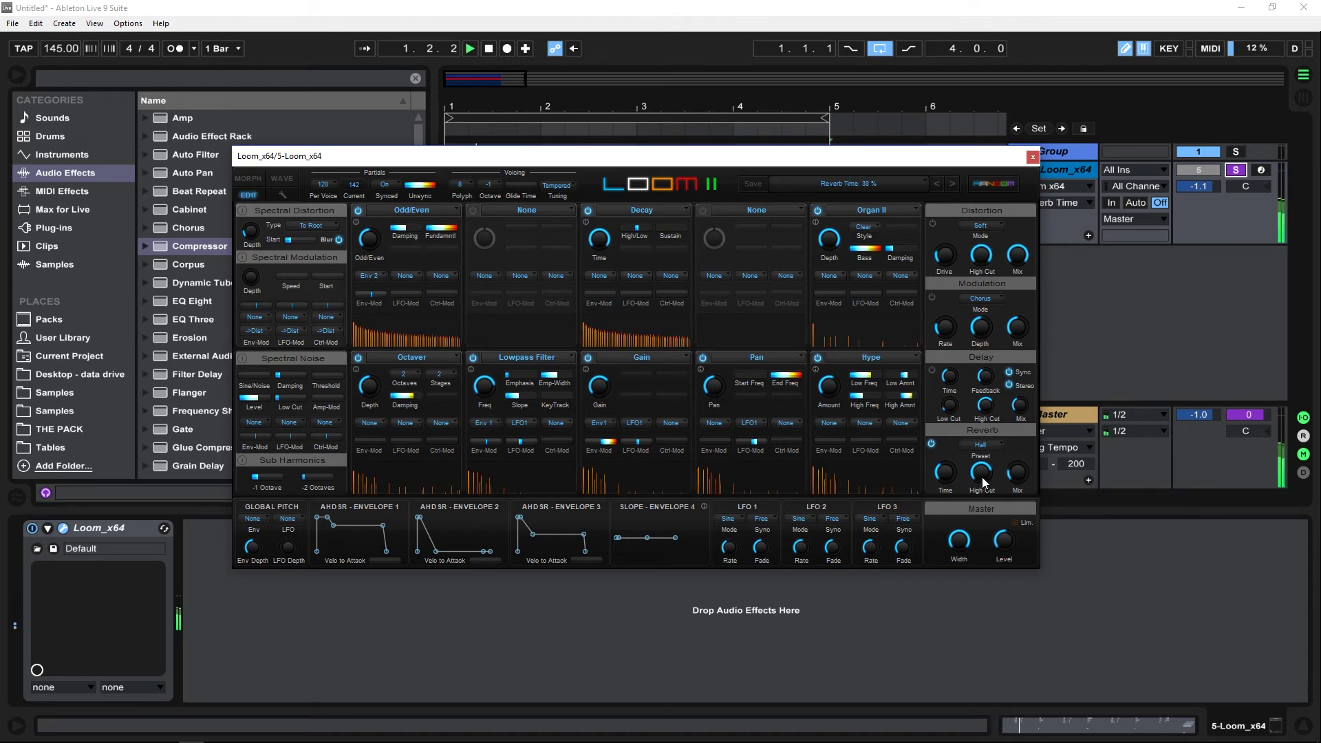
{"action": "left_click_drag", "start_coordinate": [1016, 478], "coordinate": [944, 485]}
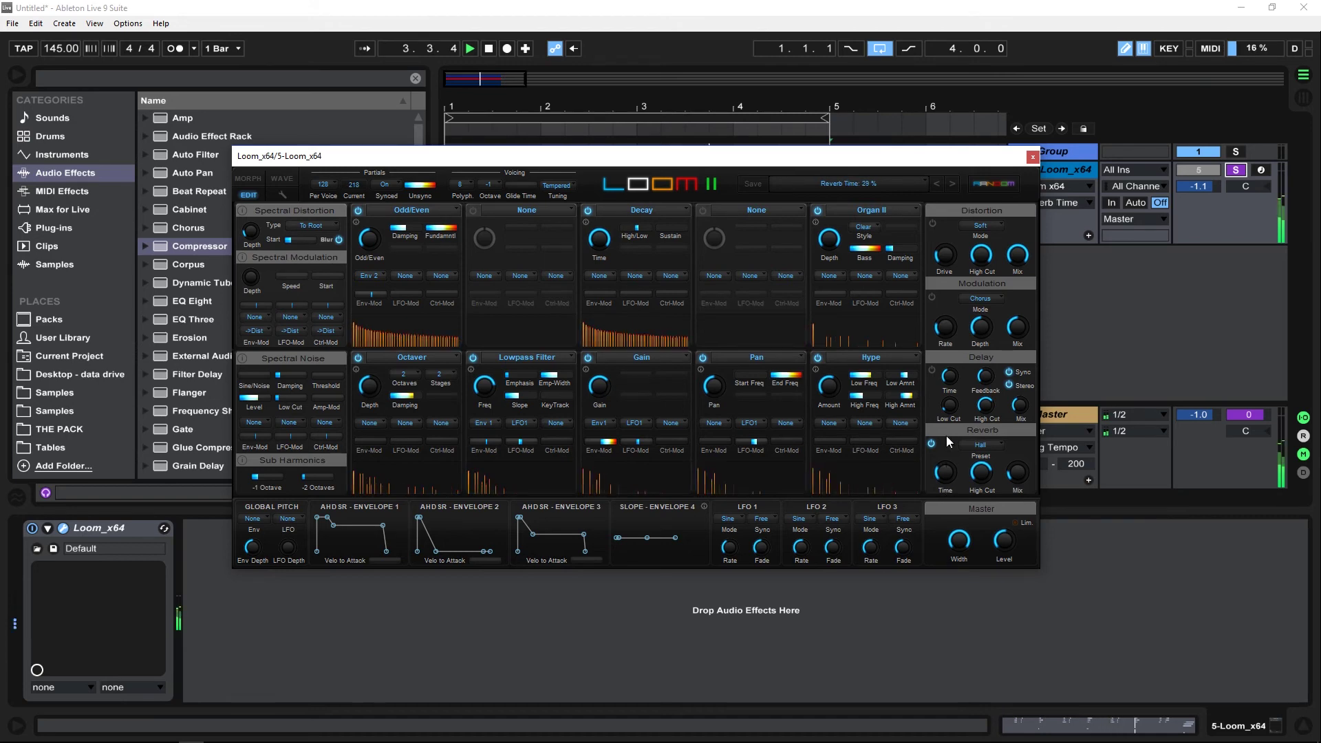
Switch on the Delay with a 37 % mix and the Chorus modulation, raising its Rate and adjusting its Depth and Mix
{"action": "left_click", "coordinate": [932, 370]}
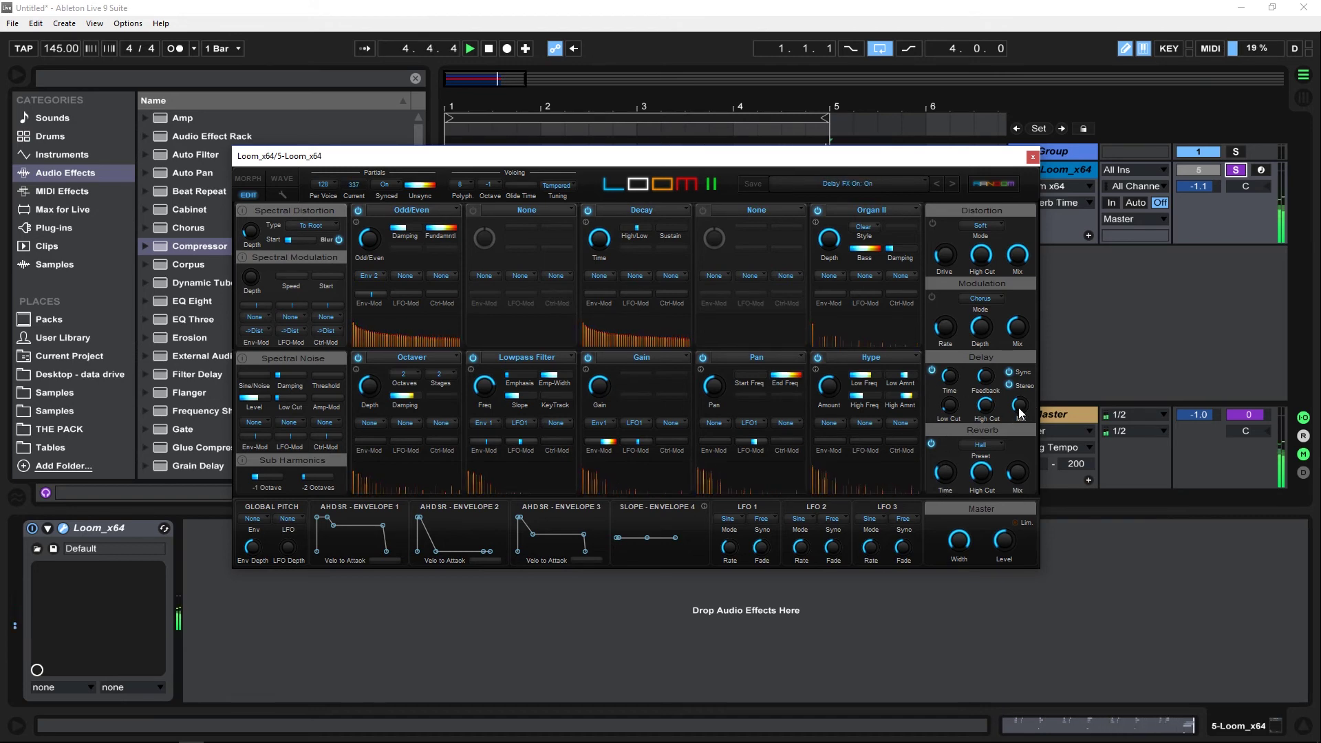
{"action": "left_click_drag", "start_coordinate": [1020, 417], "coordinate": [1021, 415]}
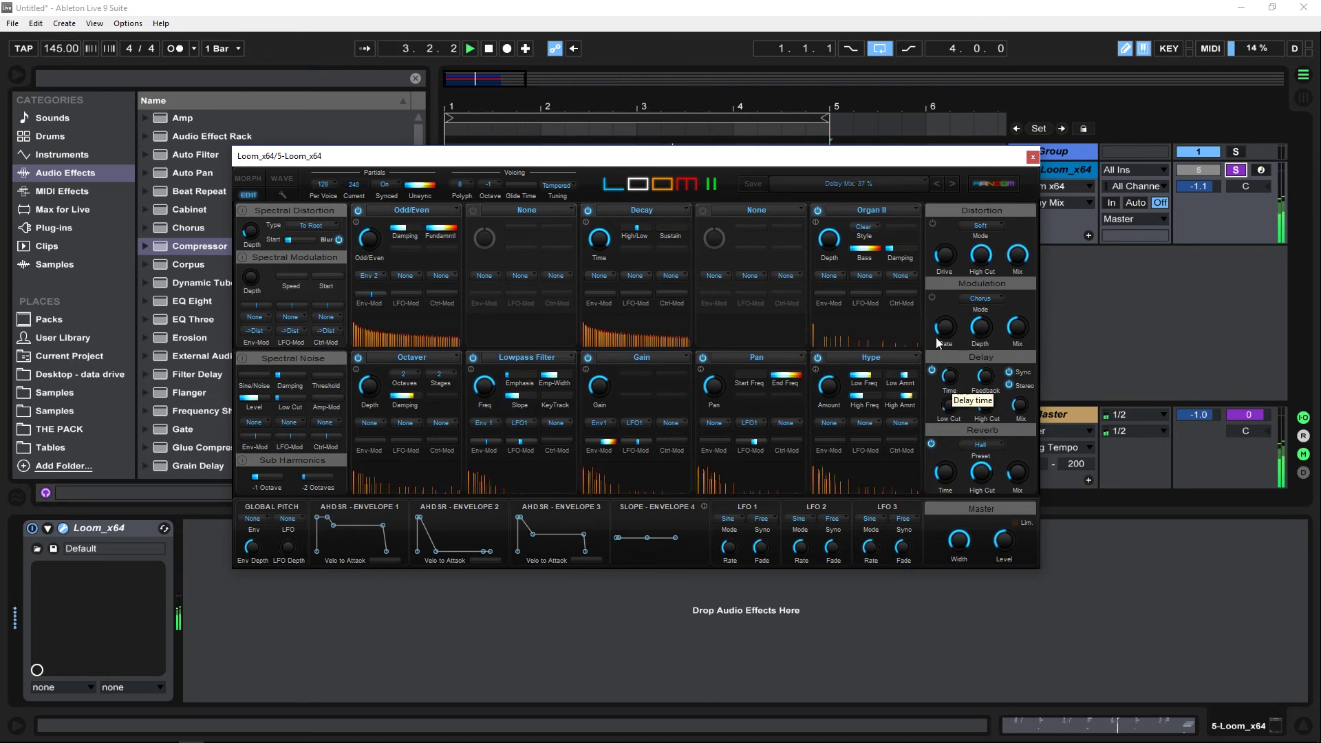
{"action": "left_click", "coordinate": [932, 297]}
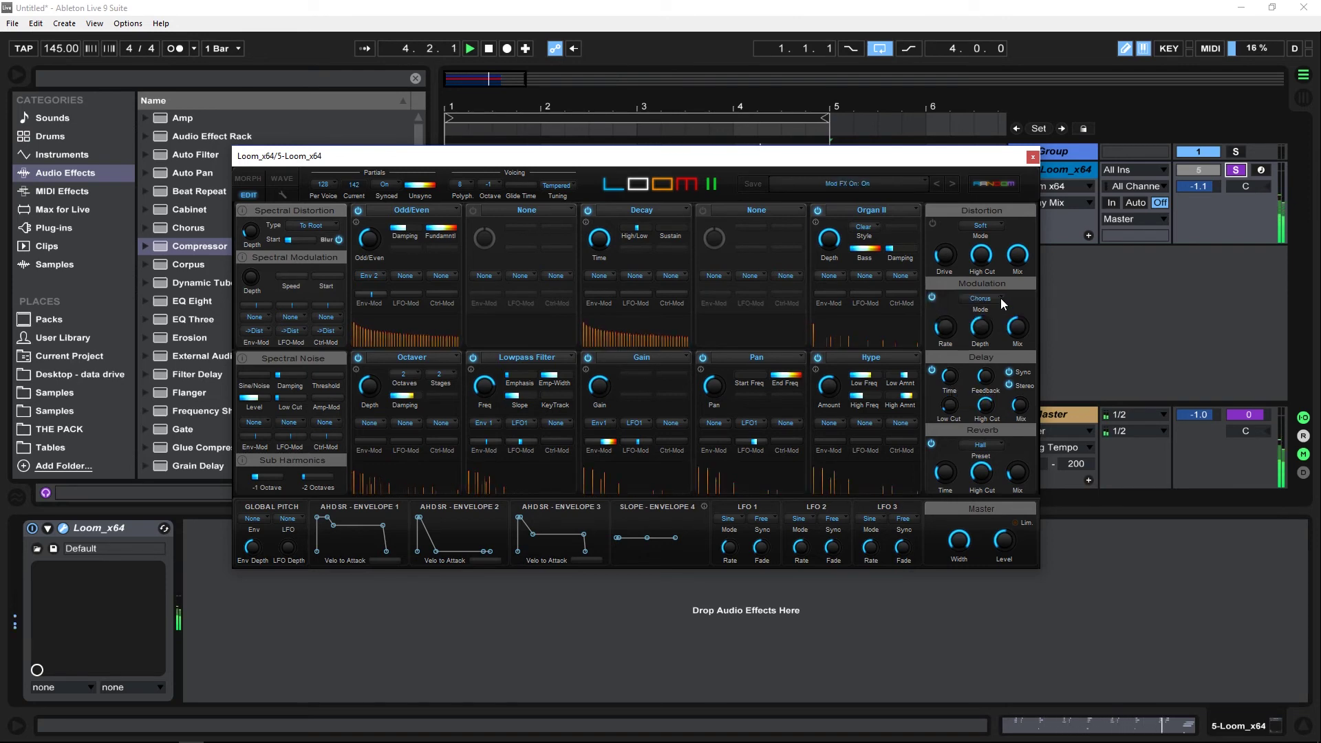
{"action": "left_click", "coordinate": [949, 327]}
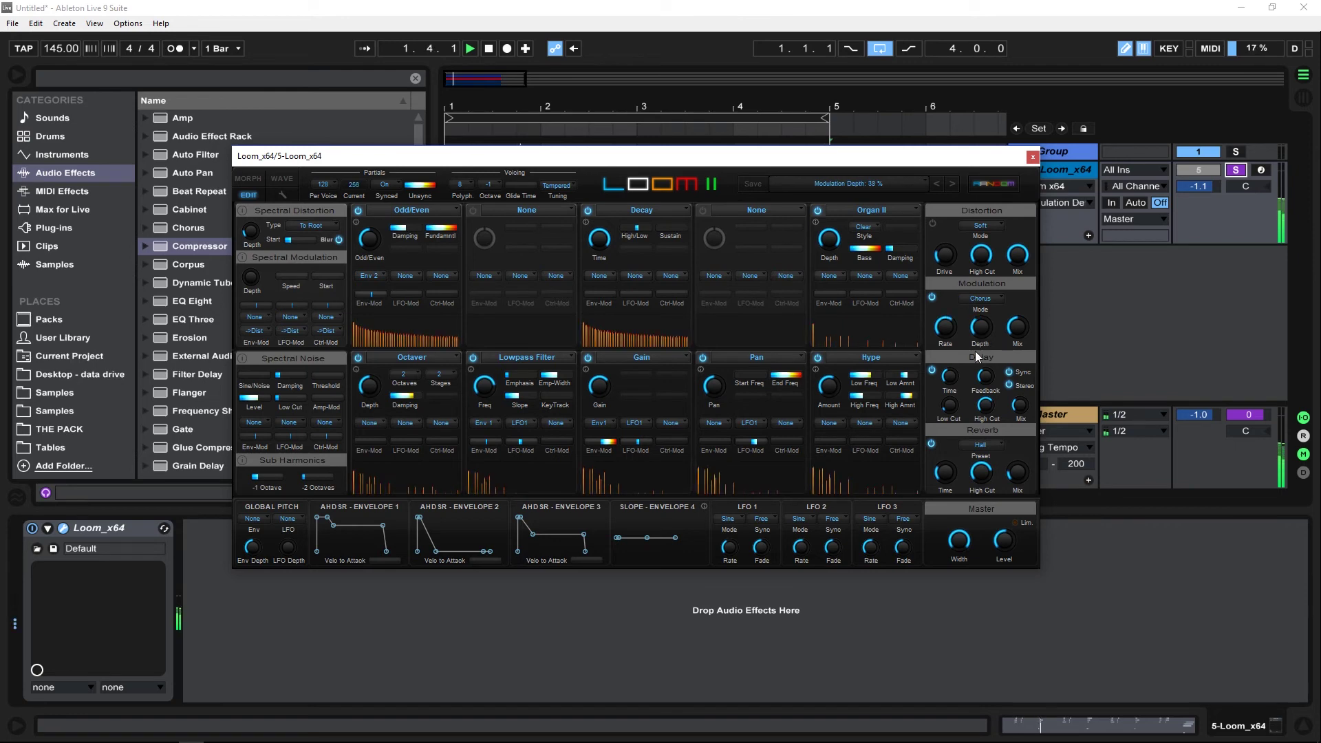
{"action": "left_click", "coordinate": [1015, 344]}
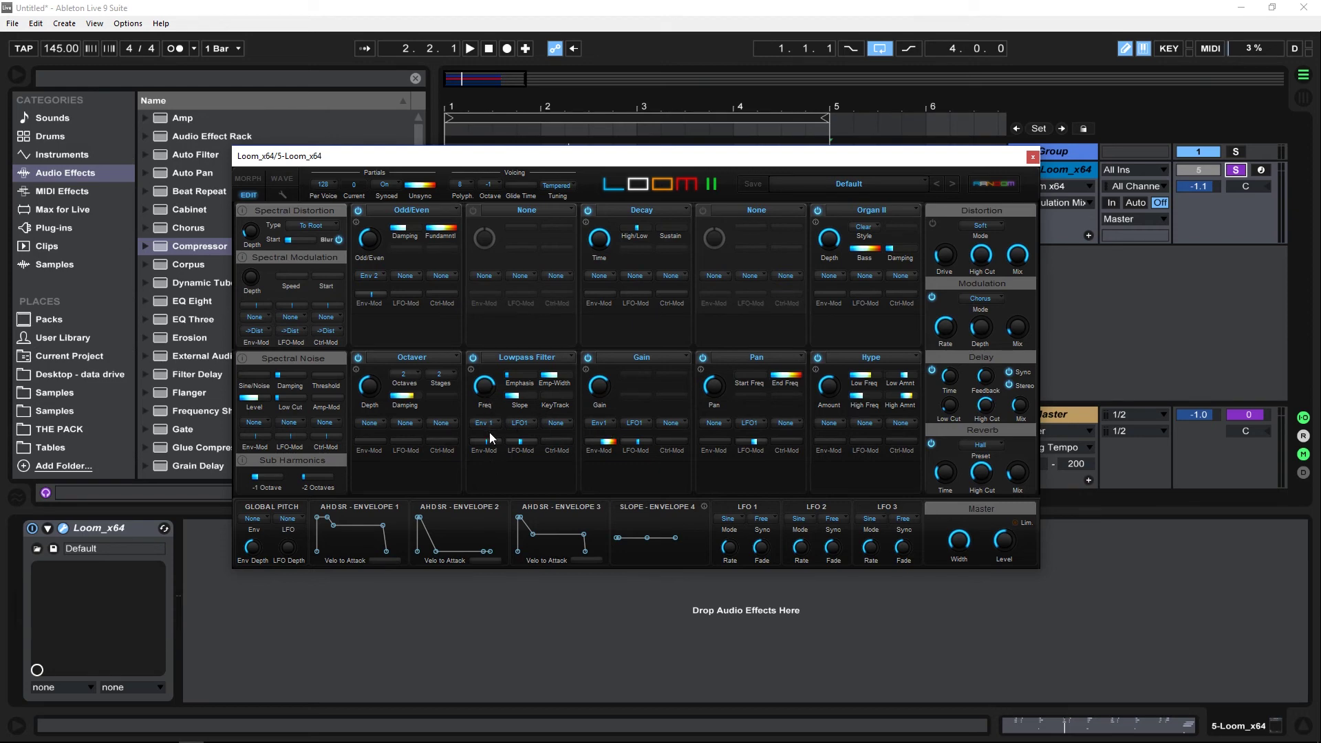
Readjust the Lowpass Filter's Freq and increase its Env 1 Env-Mod depth while the loop plays
{"action": "key", "text": "space"}
{"action": "left_click_drag", "start_coordinate": [498, 357], "coordinate": [494, 387]}
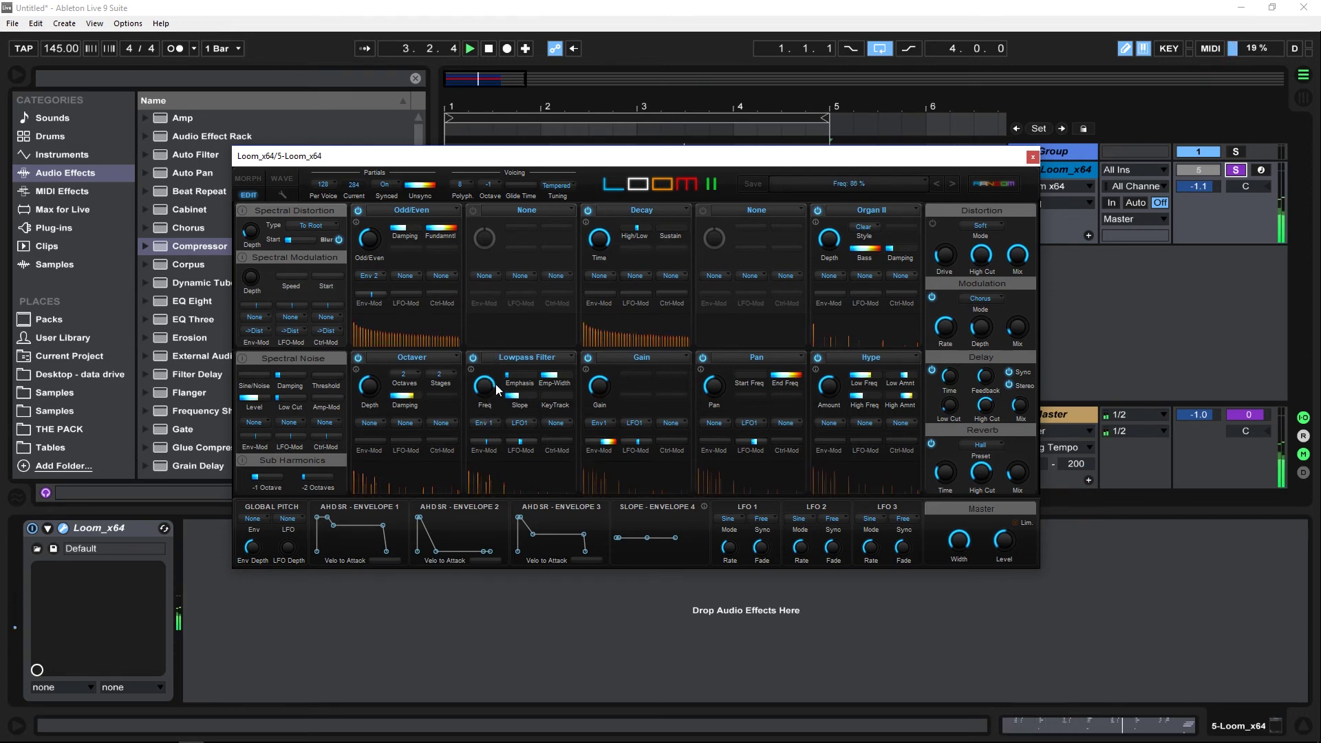
{"action": "left_click_drag", "start_coordinate": [485, 442], "coordinate": [496, 447]}
{"action": "left_click_drag", "start_coordinate": [484, 386], "coordinate": [481, 415]}
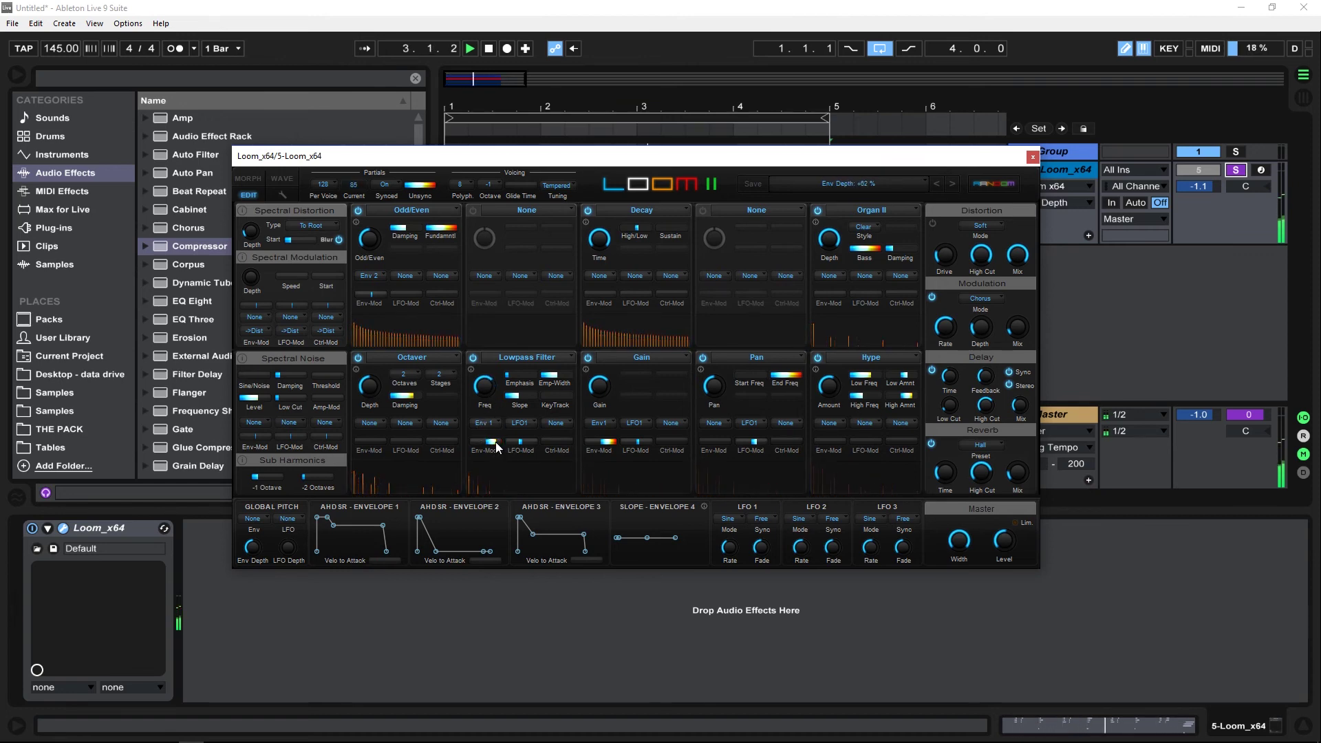
{"action": "left_click_drag", "start_coordinate": [494, 442], "coordinate": [496, 468]}
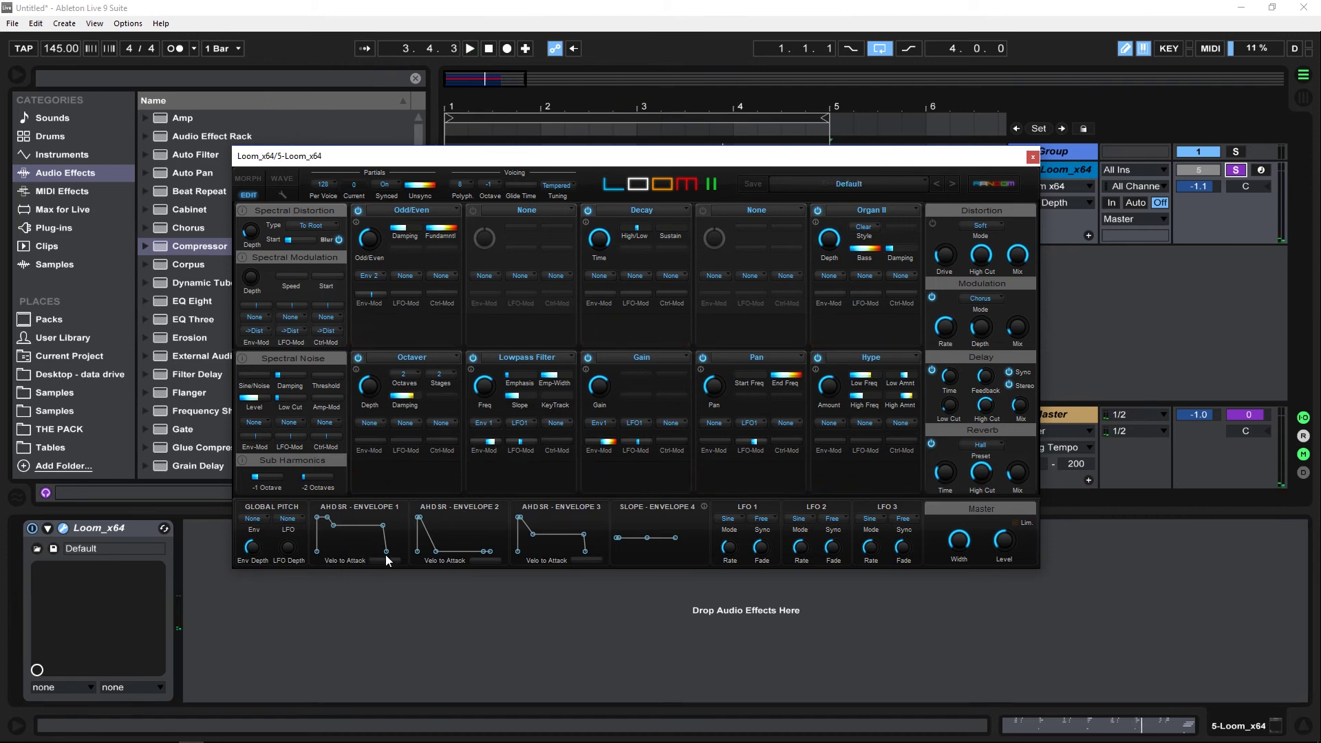
Reshape Envelope 1 while the loop plays, lowering its sustain slightly and shortening its decay and release
{"action": "key", "text": "space"}
{"action": "left_click_drag", "start_coordinate": [334, 527], "coordinate": [383, 551]}
{"action": "left_click", "coordinate": [328, 521]}
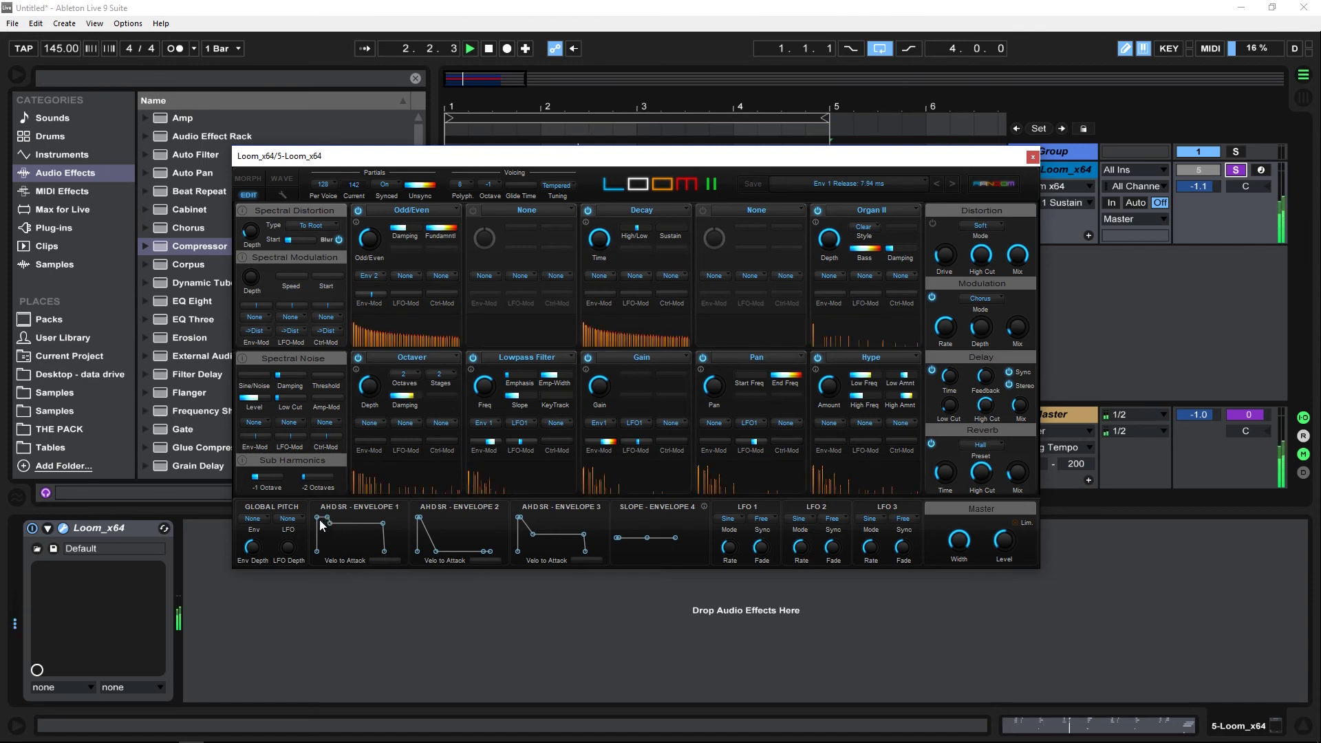
{"action": "left_click_drag", "start_coordinate": [320, 521], "coordinate": [384, 550]}
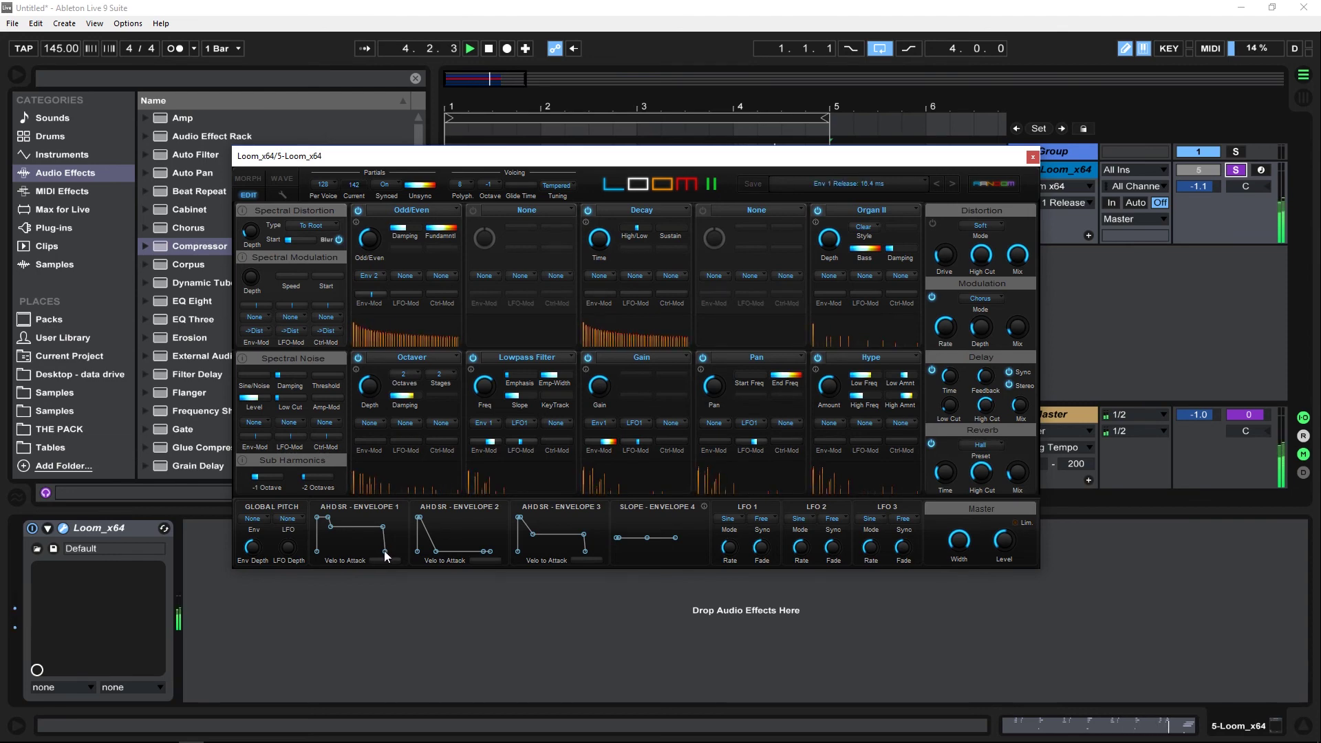
{"action": "key", "text": "space"}
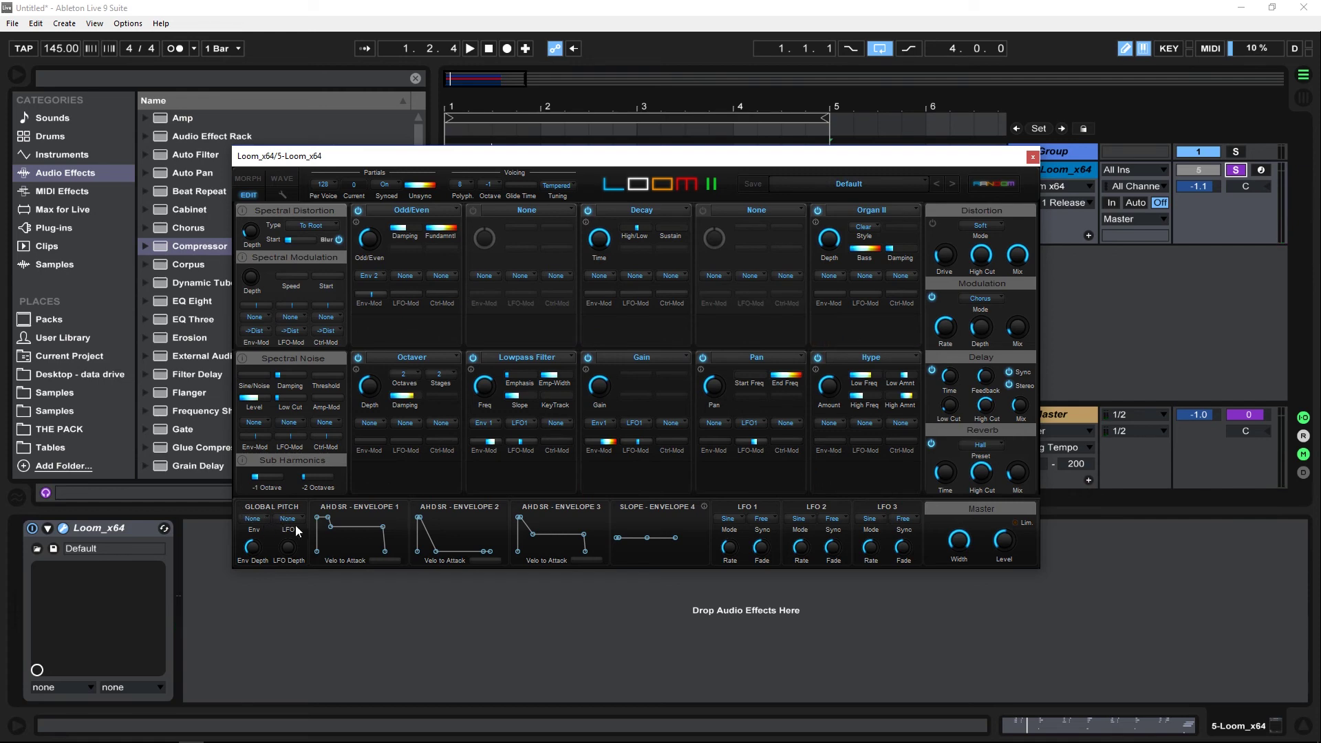
Assign LFO1 to the Global Pitch with an LFO Depth of 5 % and set the LFO 1 rate to about 2.82 Hz
{"action": "left_click_drag", "start_coordinate": [292, 518], "coordinate": [290, 548]}
{"action": "key", "text": "space"}
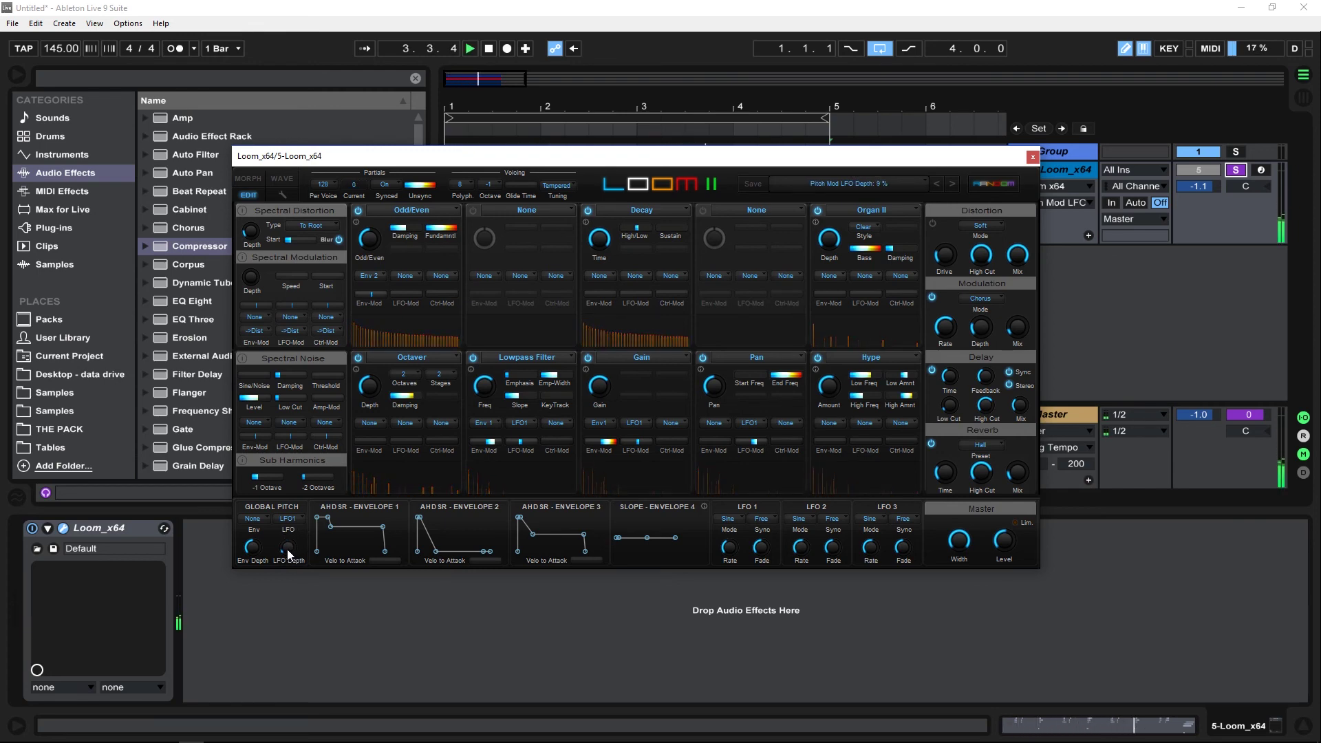
{"action": "left_click", "coordinate": [731, 553]}
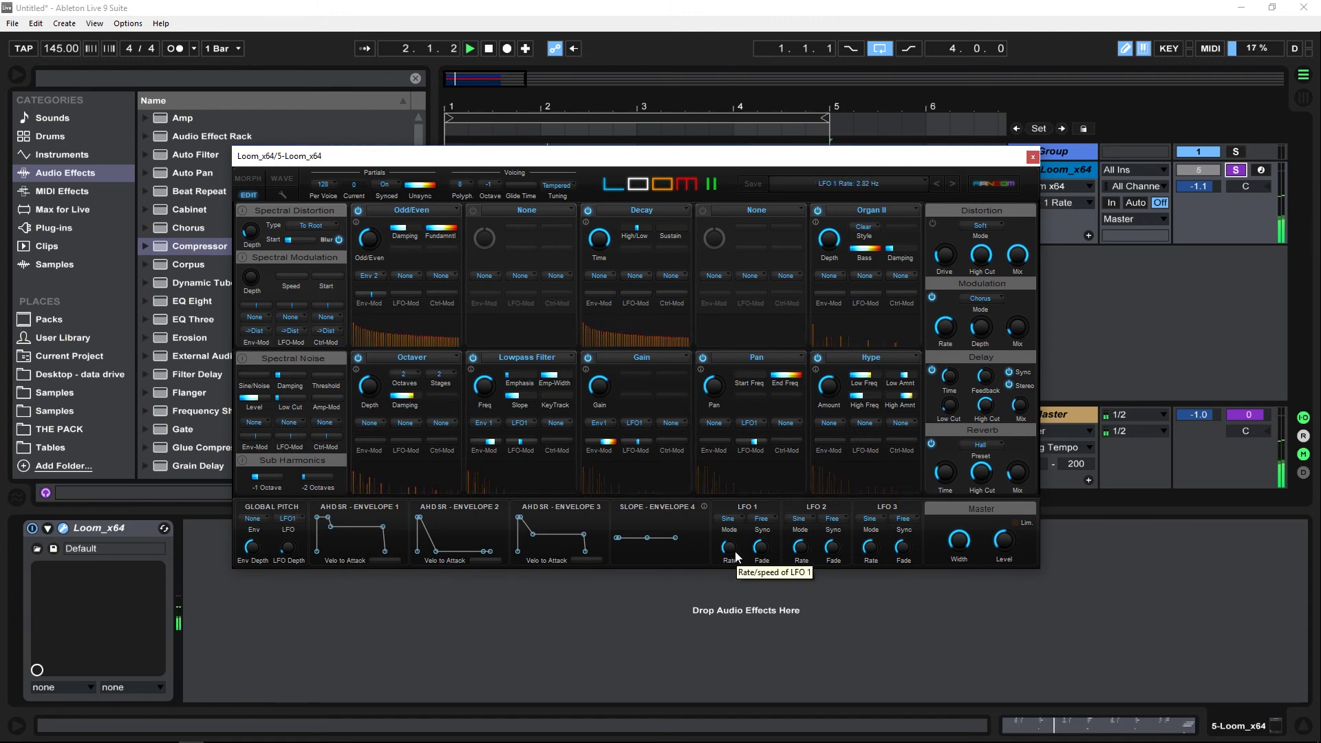
{"action": "left_click_drag", "start_coordinate": [289, 548], "coordinate": [290, 553]}
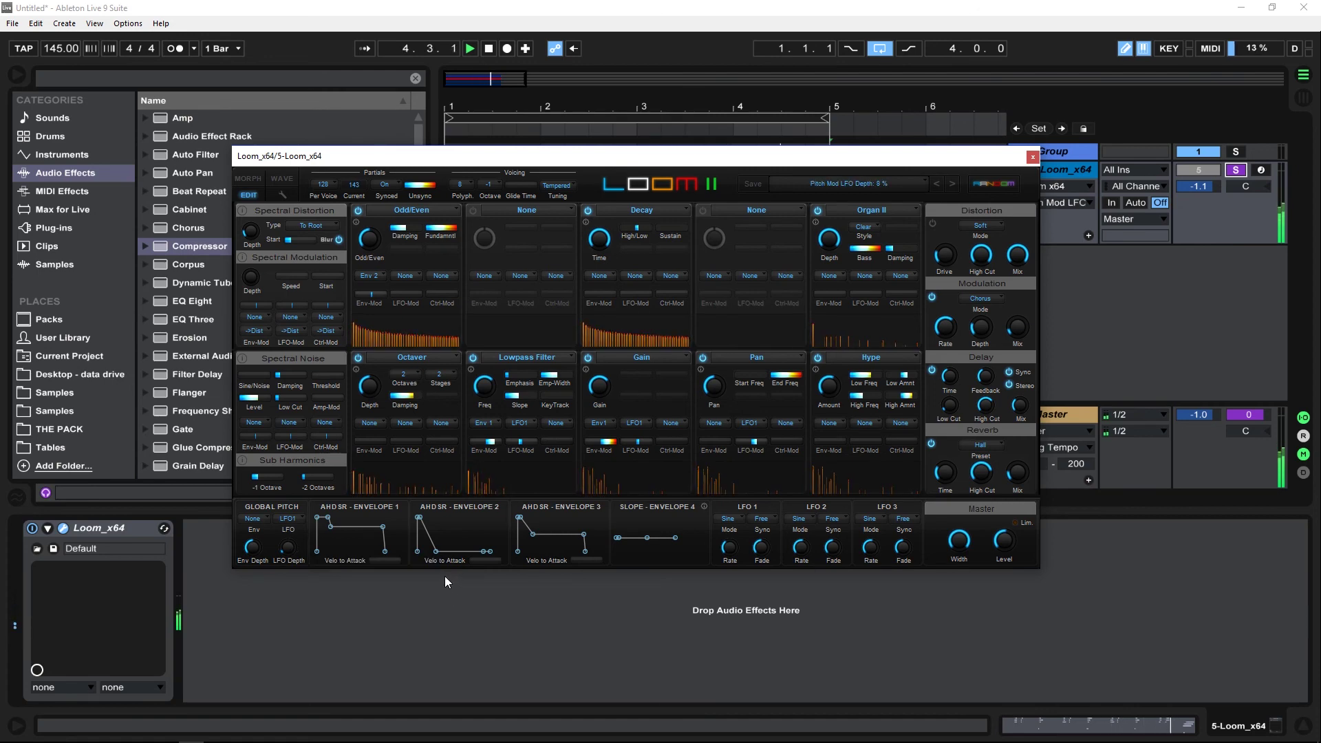
{"action": "key", "text": "space"}
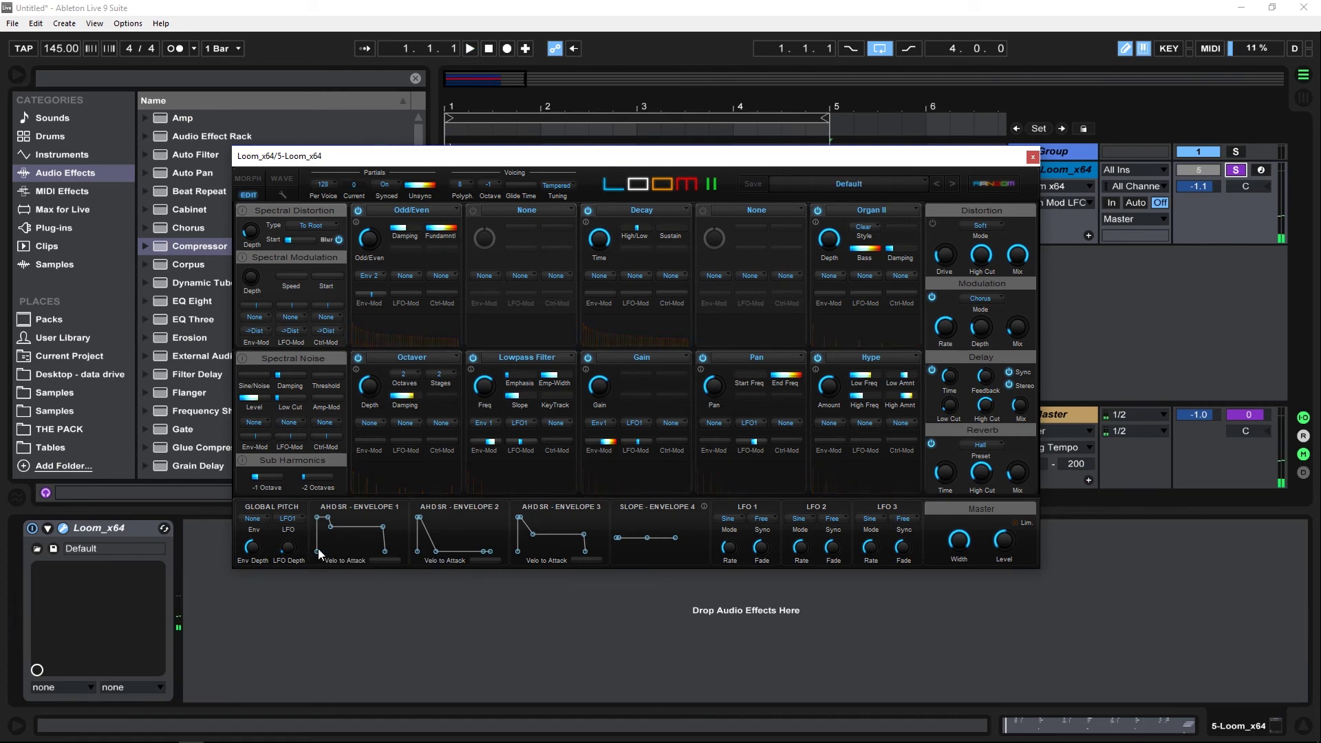
Lower the Global Pitch LFO Depth to 1 % while the loop plays
{"action": "key", "text": "space"}
{"action": "mouse_move", "coordinate": [290, 550]}
{"action": "left_mouse_down"}
{"action": "mouse_move", "coordinate": [296, 447]}
{"action": "mouse_move", "coordinate": [290, 564]}
{"action": "left_mouse_up"}
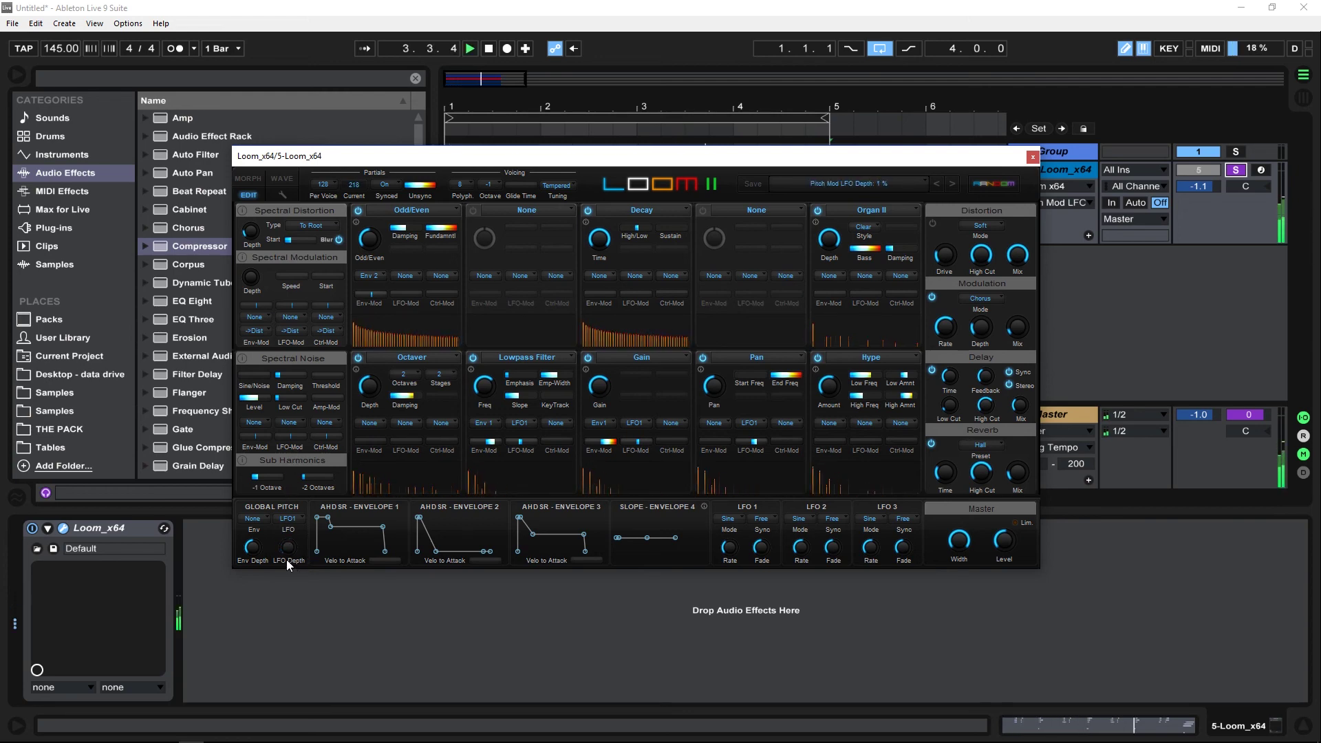
{"action": "key", "text": "space"}
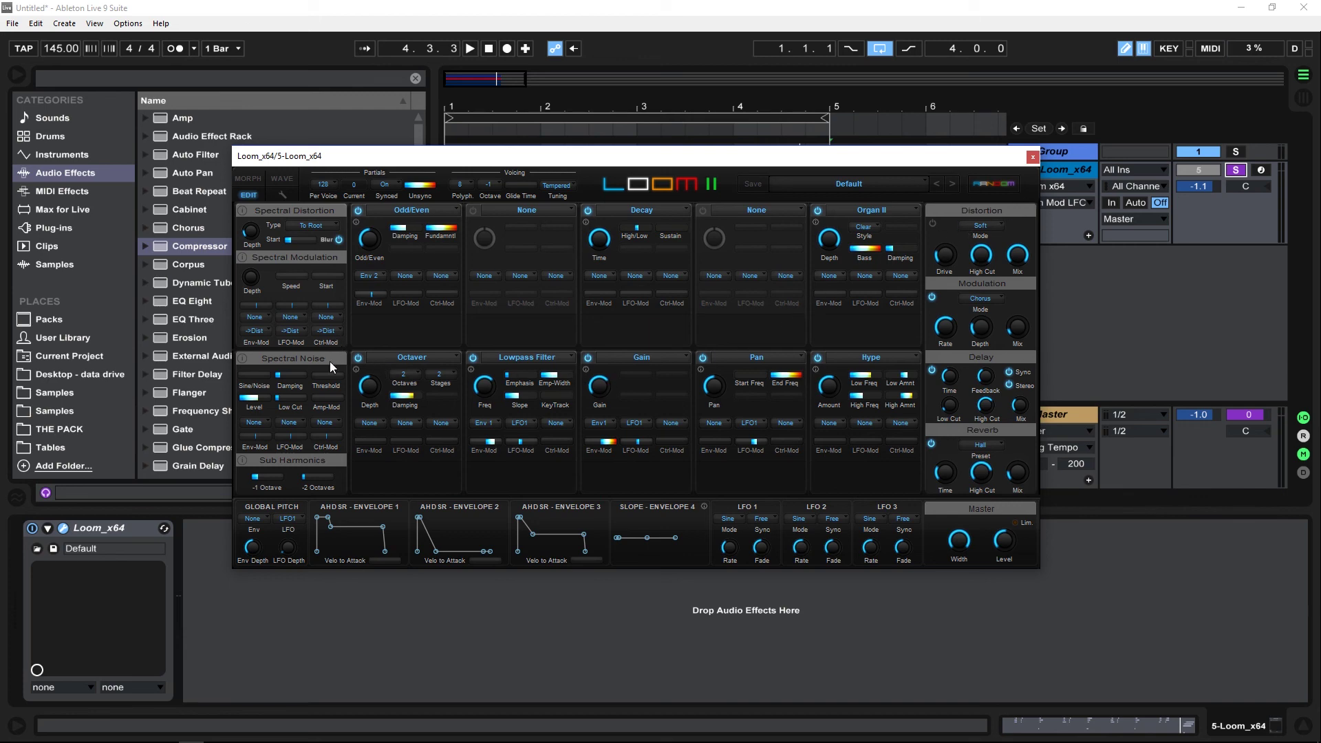
Play the loop, unsolo the Loom track, set its volume to -0.1 and raise the synth's Master level
{"action": "left_click", "coordinate": [250, 193]}
{"action": "key", "text": "space"}
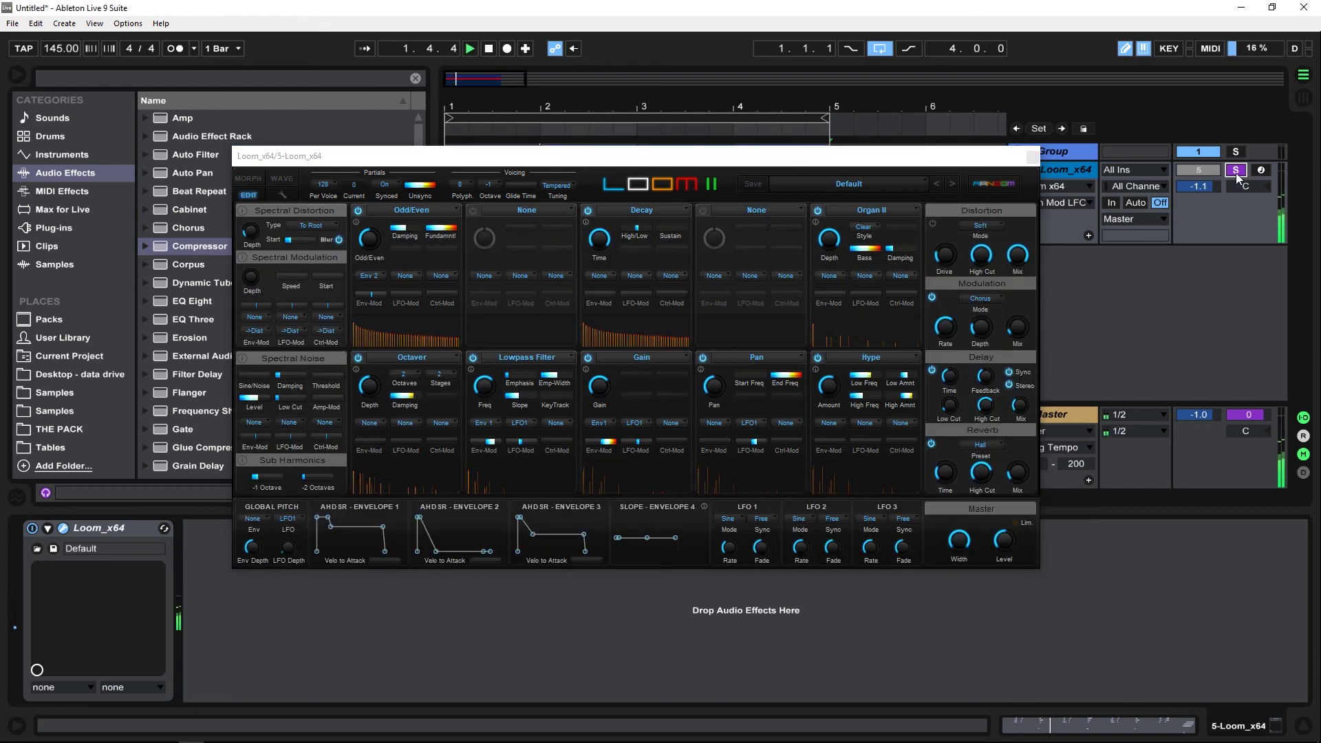
{"action": "left_click", "coordinate": [1235, 171]}
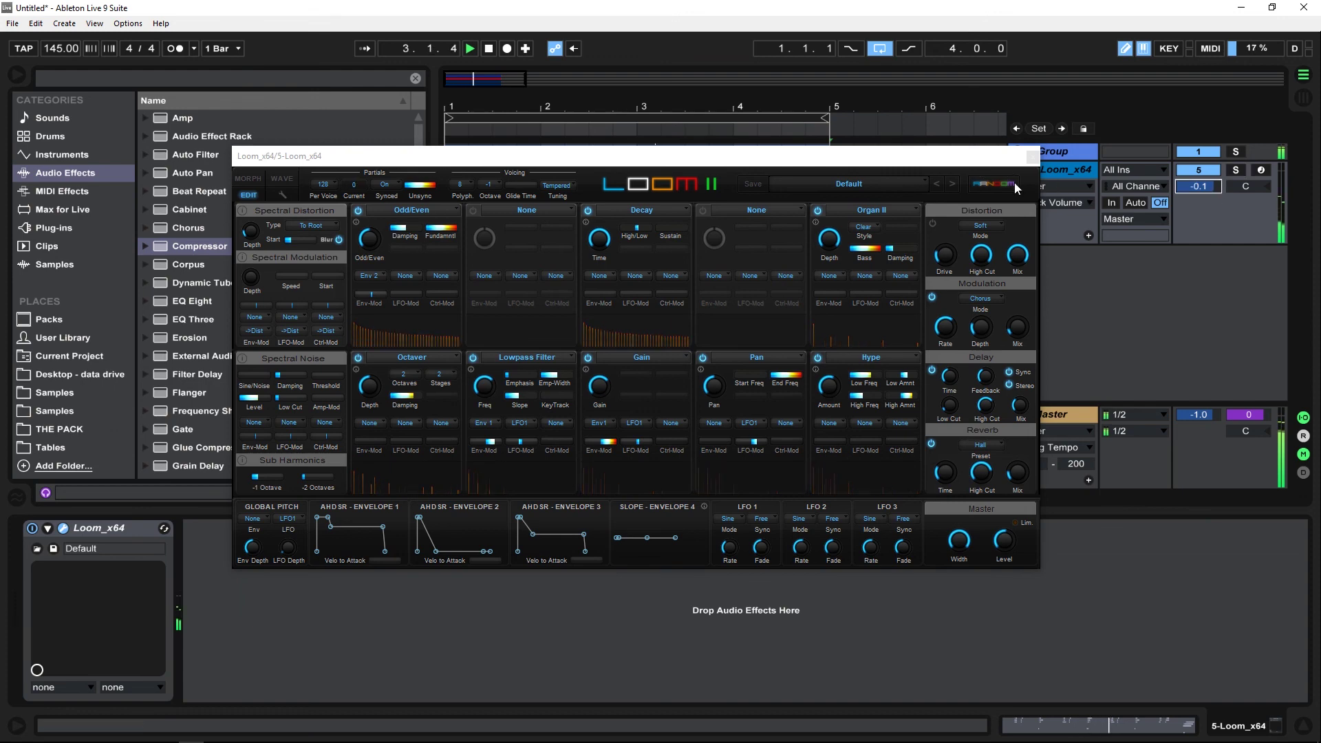
{"action": "left_click", "coordinate": [1021, 535]}
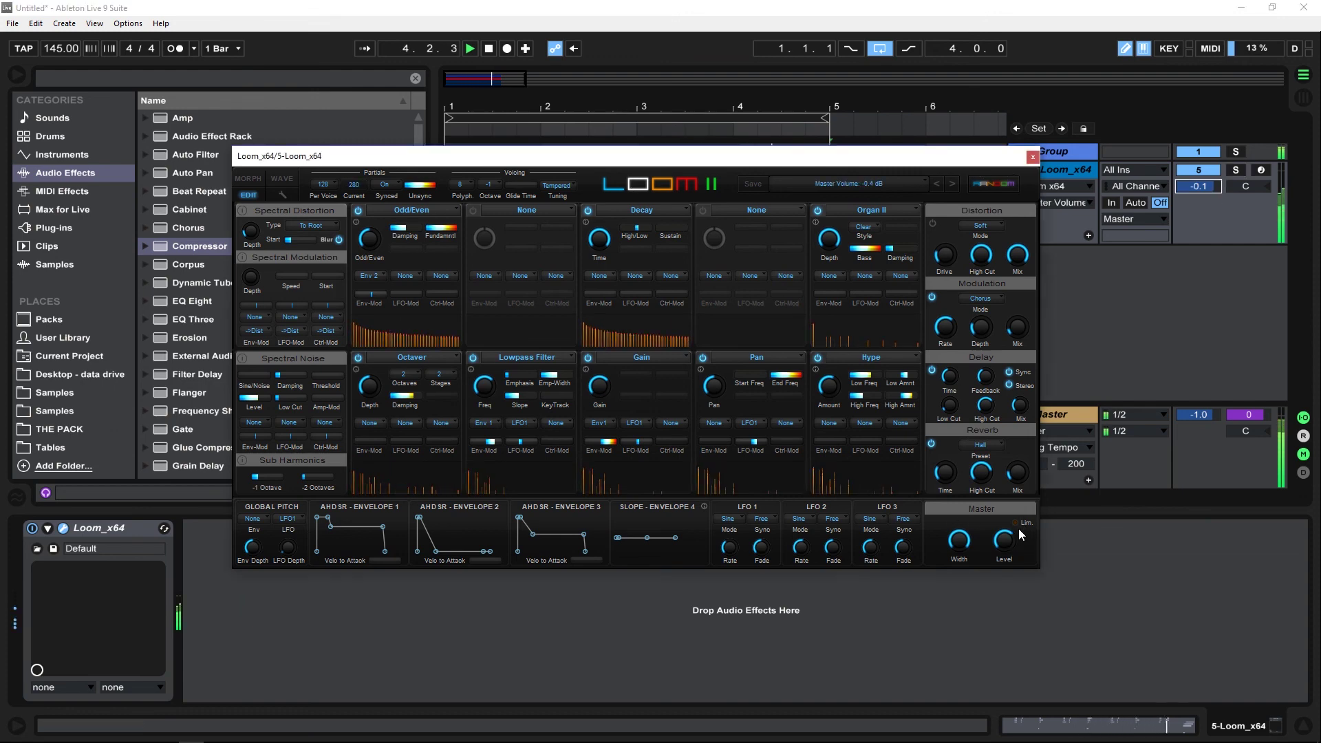
Move the synth window clear of the track list and set the Reverb Mix to 24 % and the Delay Mix to 40 %
{"action": "left_click_drag", "start_coordinate": [991, 162], "coordinate": [935, 123]}
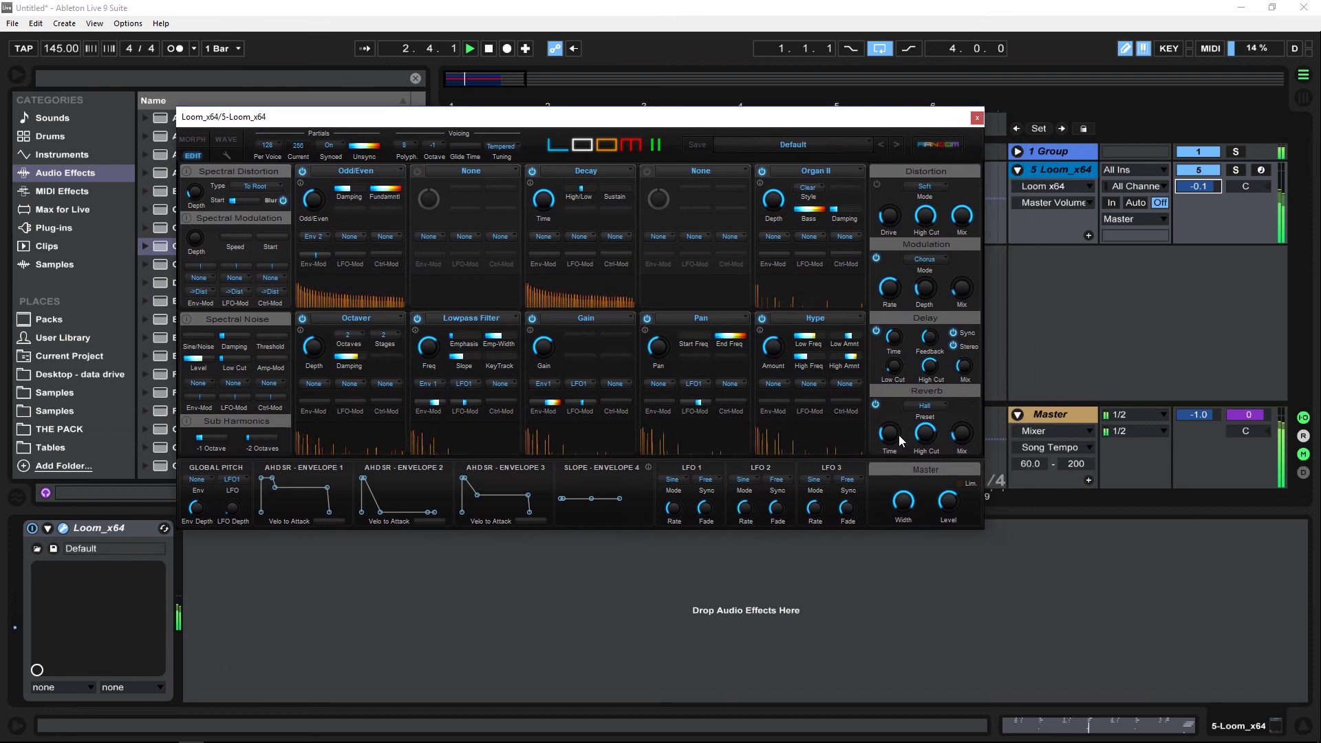
{"action": "left_click", "coordinate": [969, 427]}
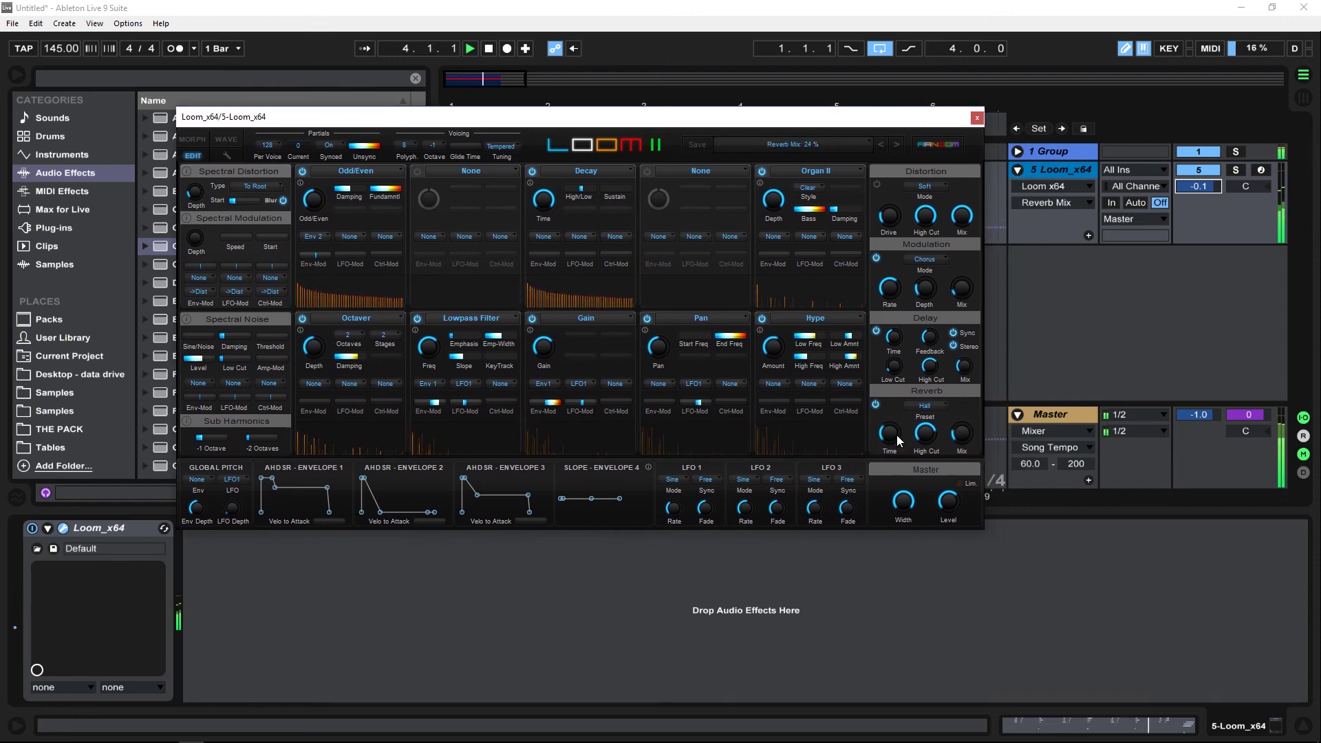
{"action": "left_click", "coordinate": [965, 370]}
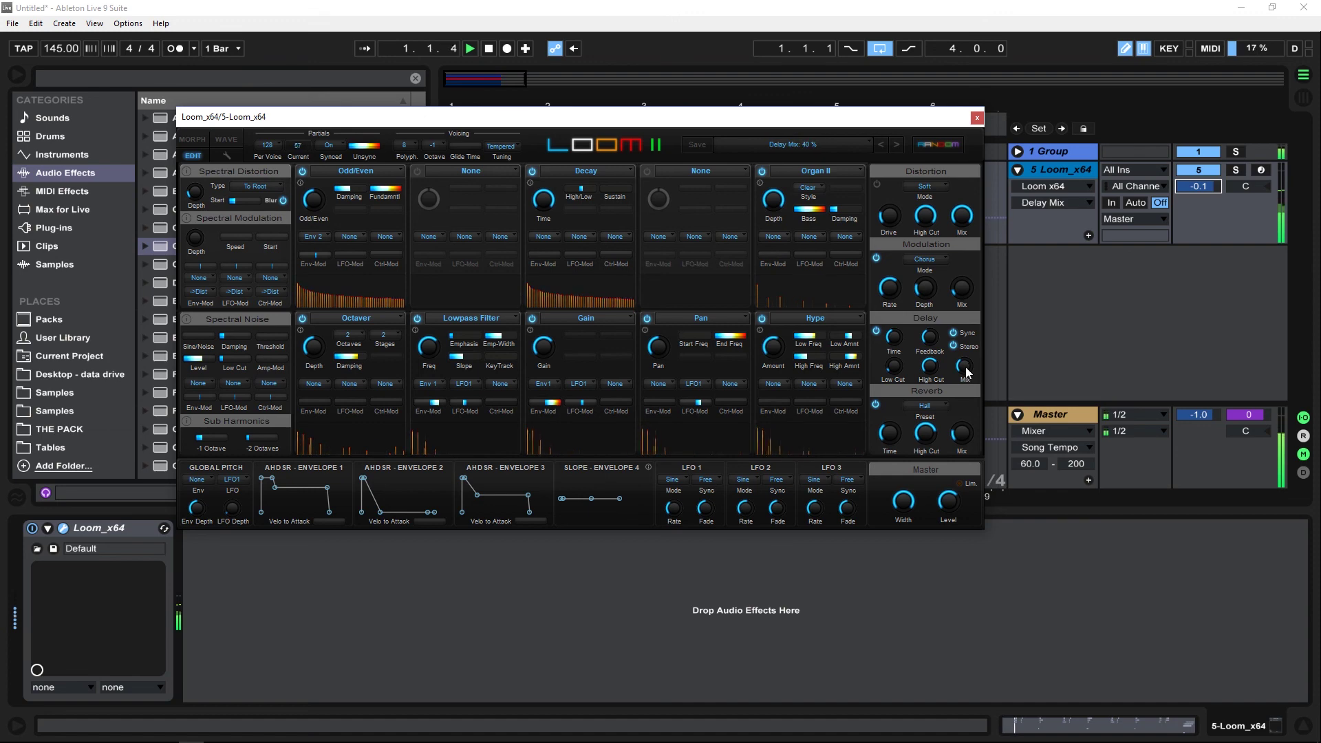
Fine-tune the Delay Feedback to around 33 % while the loop plays, and stop playback
{"action": "left_click", "coordinate": [929, 346]}
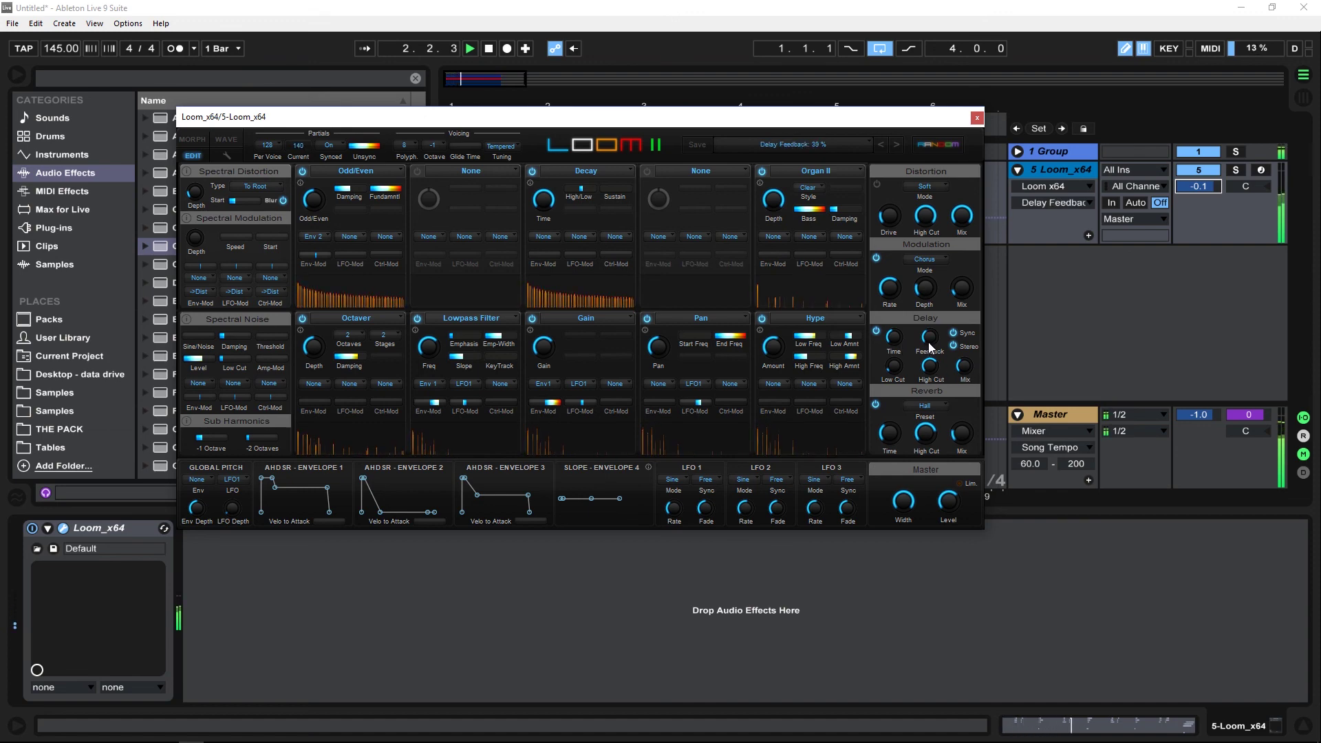
{"action": "left_click_drag", "start_coordinate": [929, 346], "coordinate": [905, 351]}
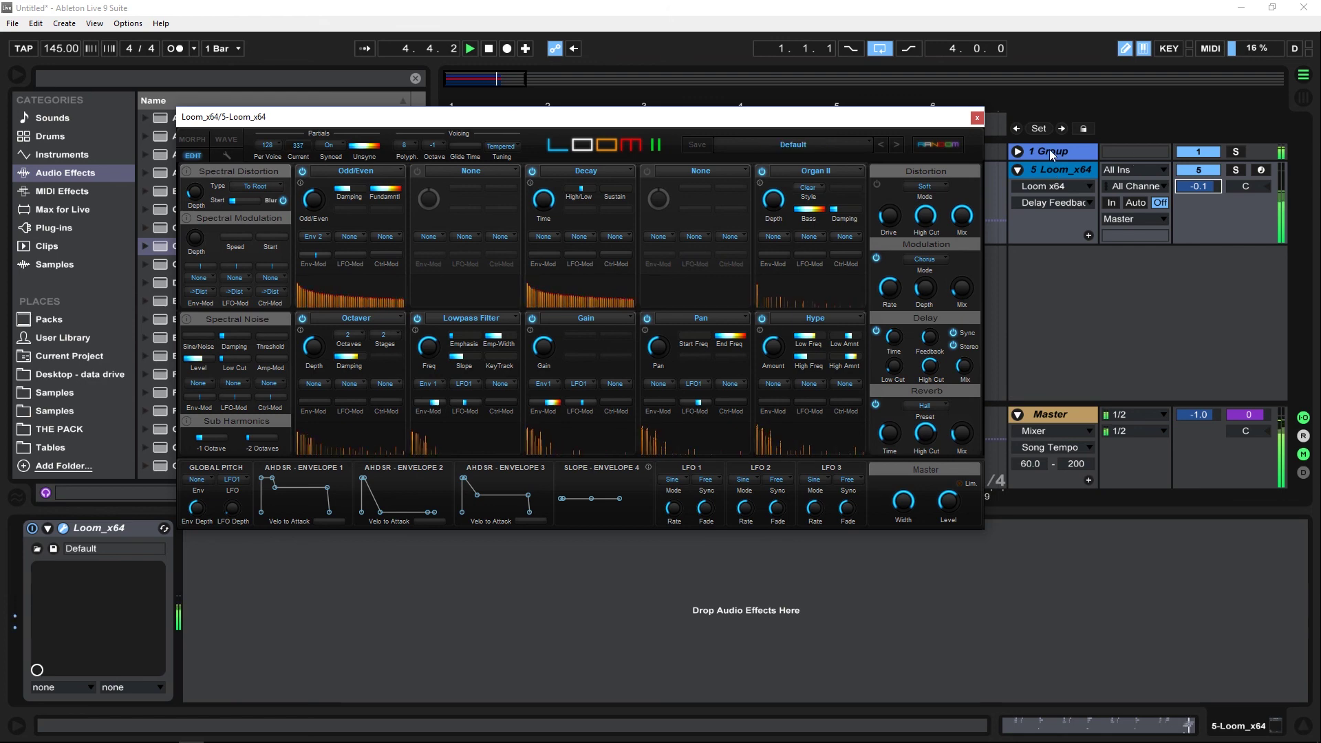
{"action": "key", "text": "space"}
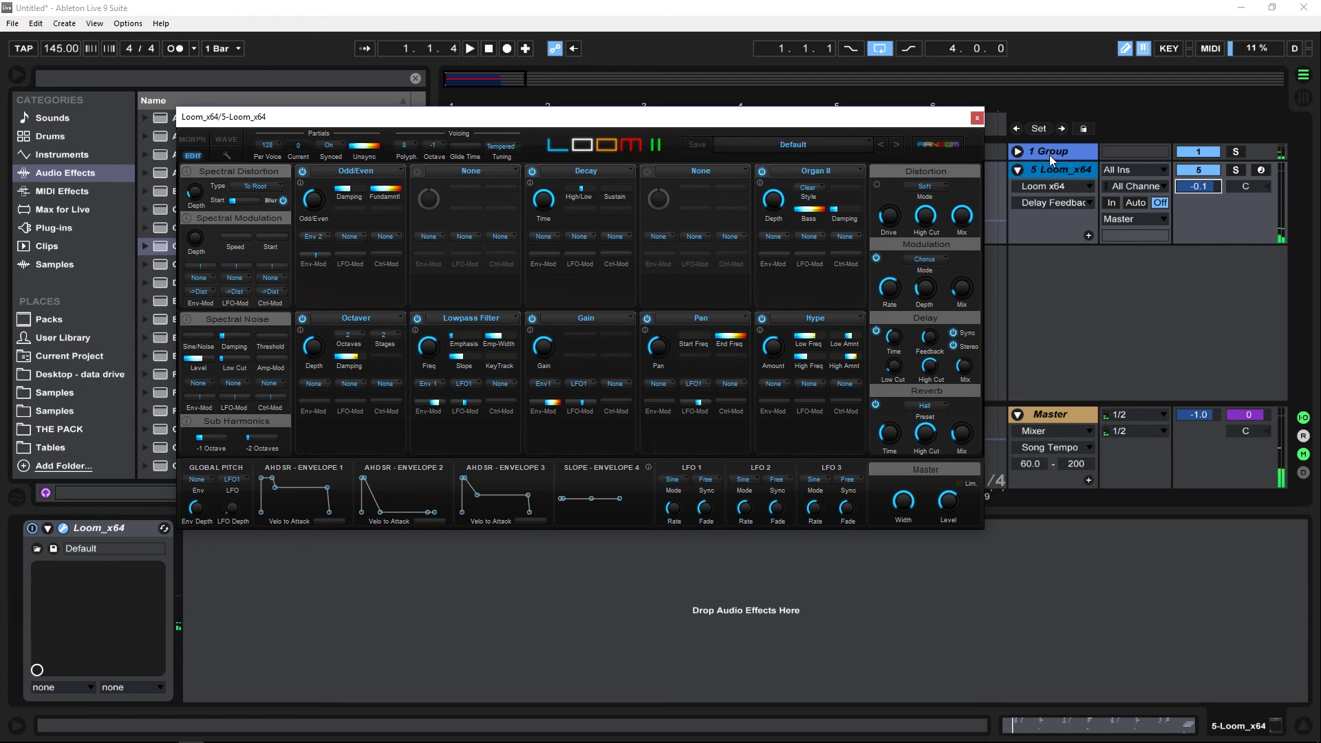